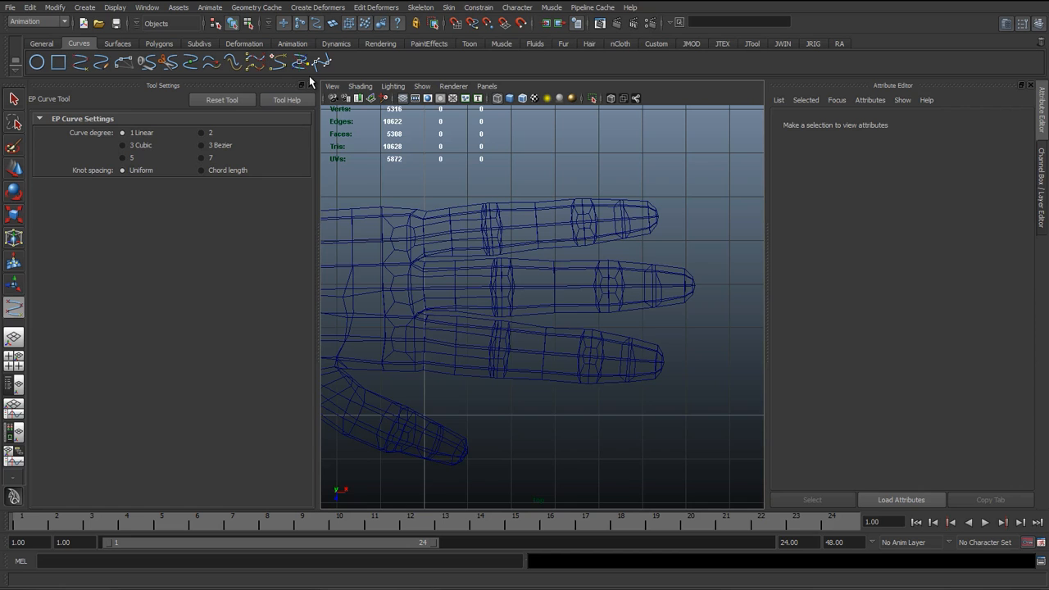
Draw a linear EP curve with four grid-snapped points, one grid unit apart, in the empty space above the uppermost finger
left_click(311, 85)
middle_click_drag(172, 207, 192, 215, "alt")
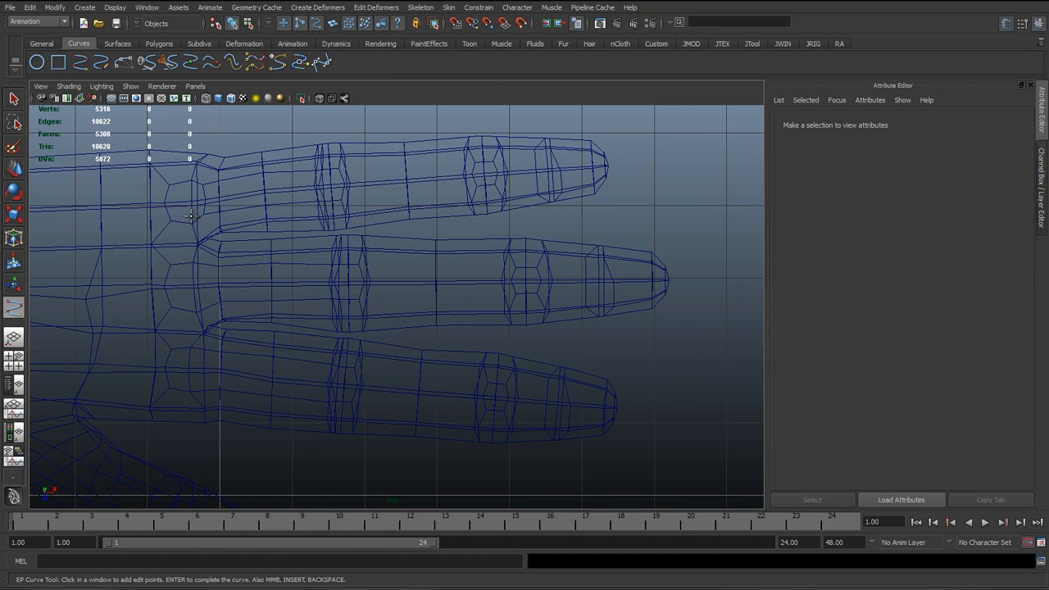
scroll(218, 208, "down", 3)
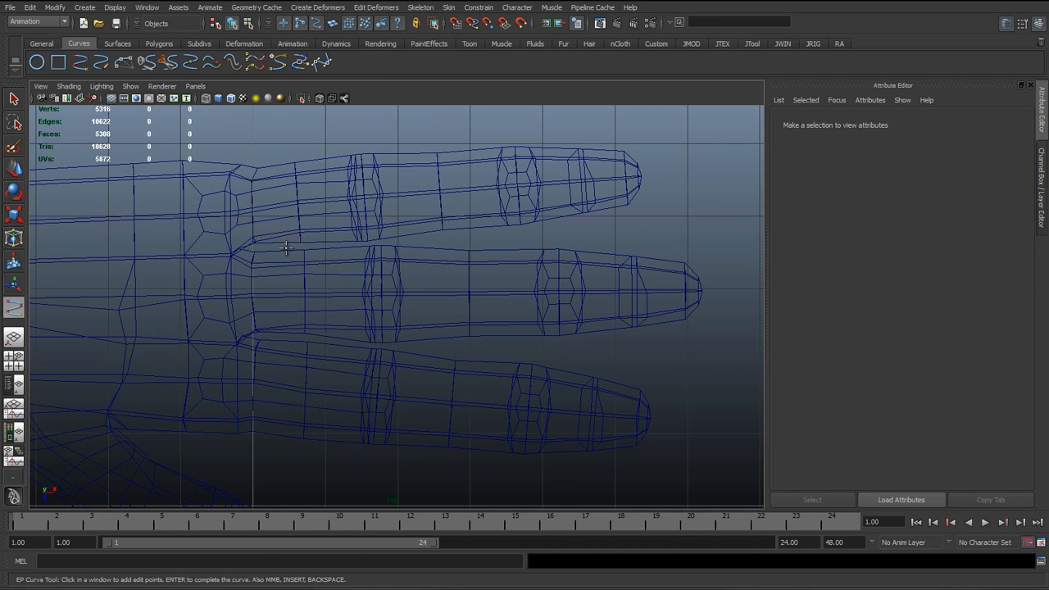
scroll(318, 252, "down", 4)
scroll(259, 246, "up", 3)
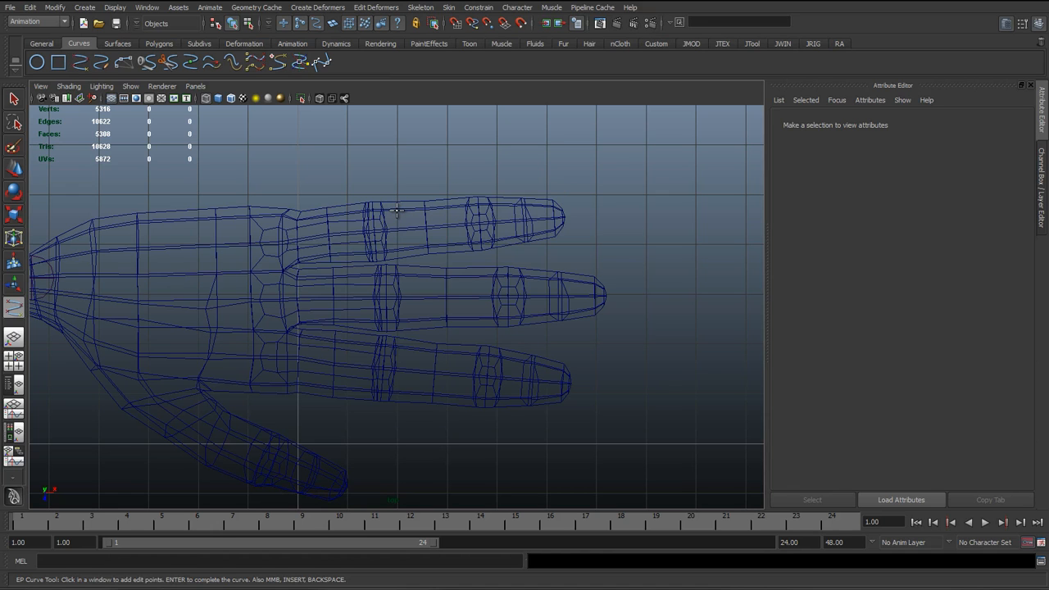
scroll(397, 211, "up", 6)
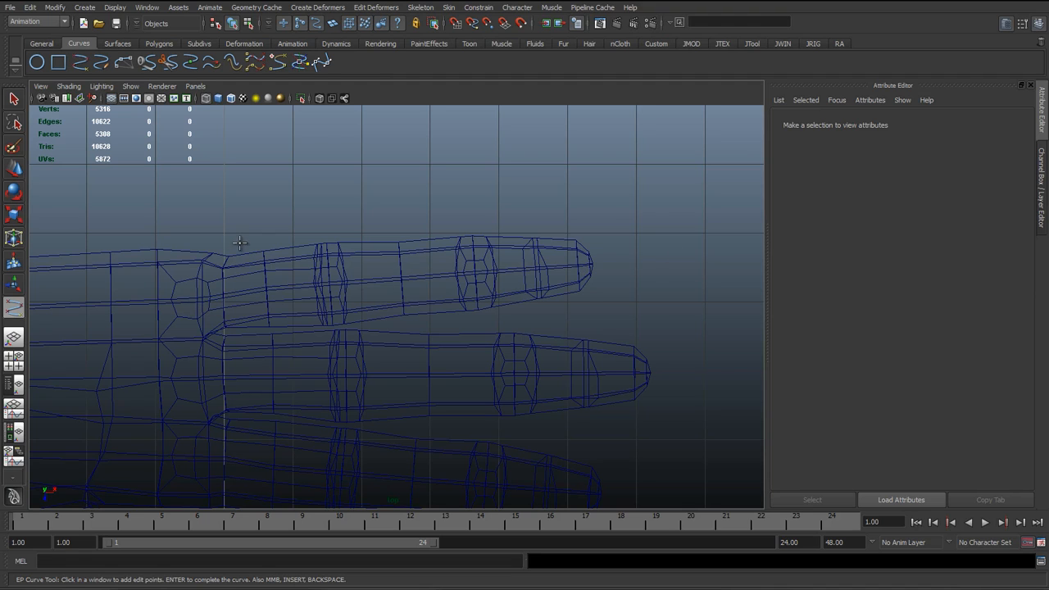
middle_click_drag(267, 271, 271, 305, "alt")
key("x")
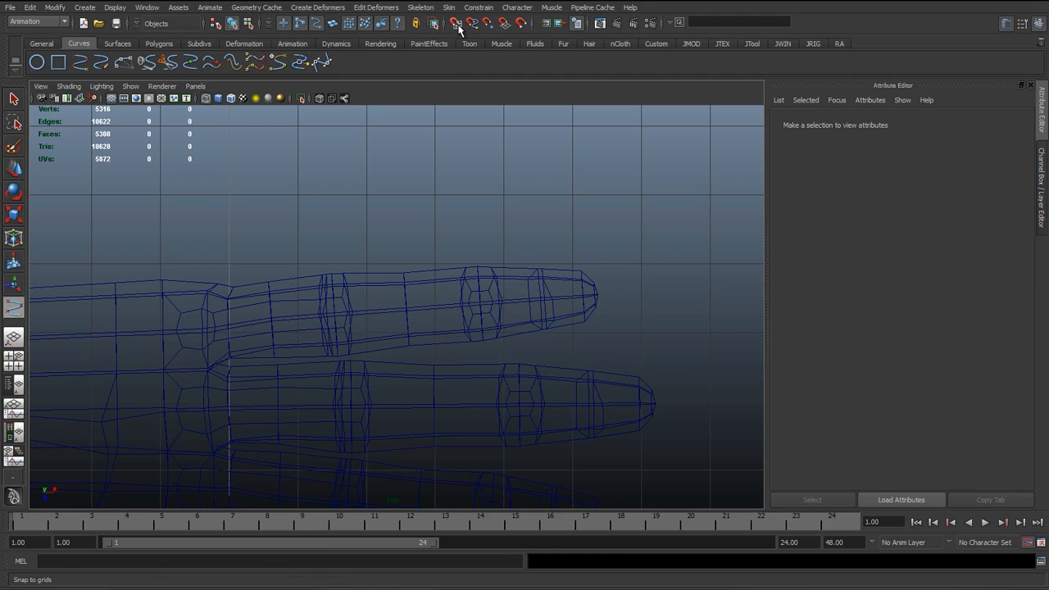
left_click(298, 195)
left_click(366, 194)
left_click(435, 194)
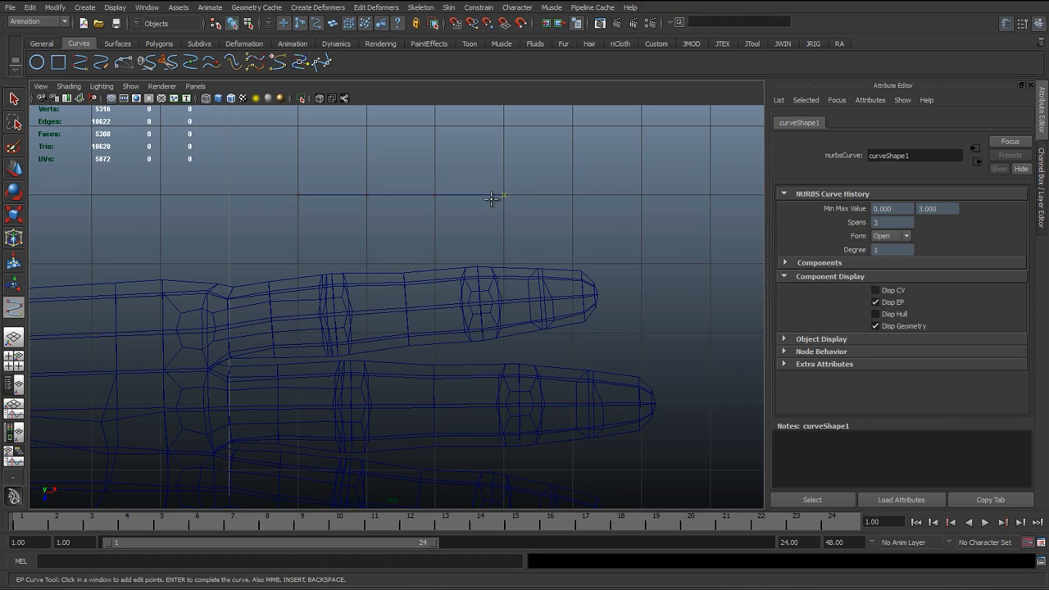
key("Return")
Turn on Disp CV in the component display settings of the new curve
key("w")
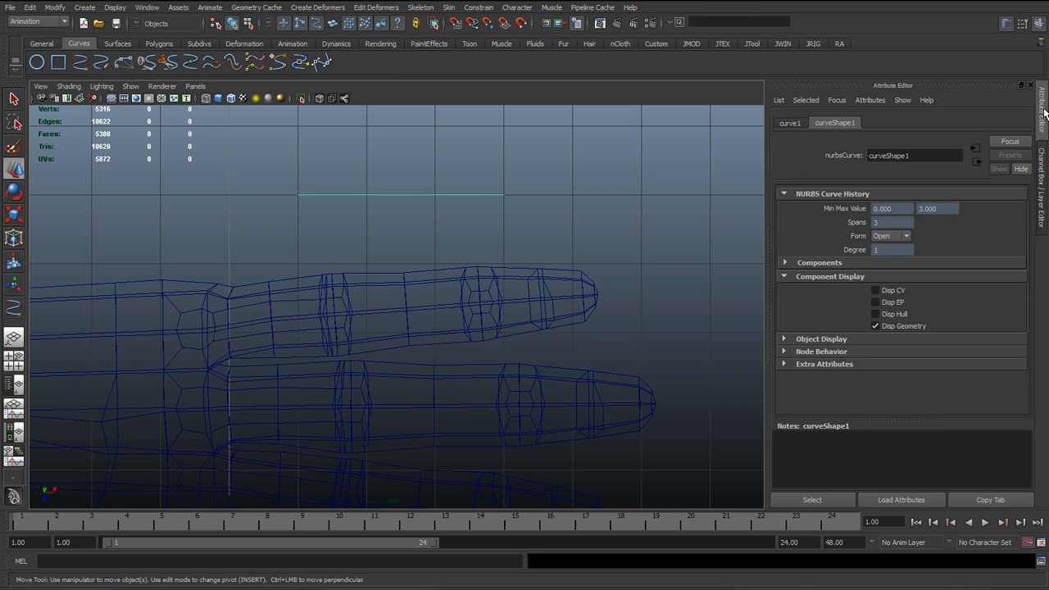
left_click(791, 280)
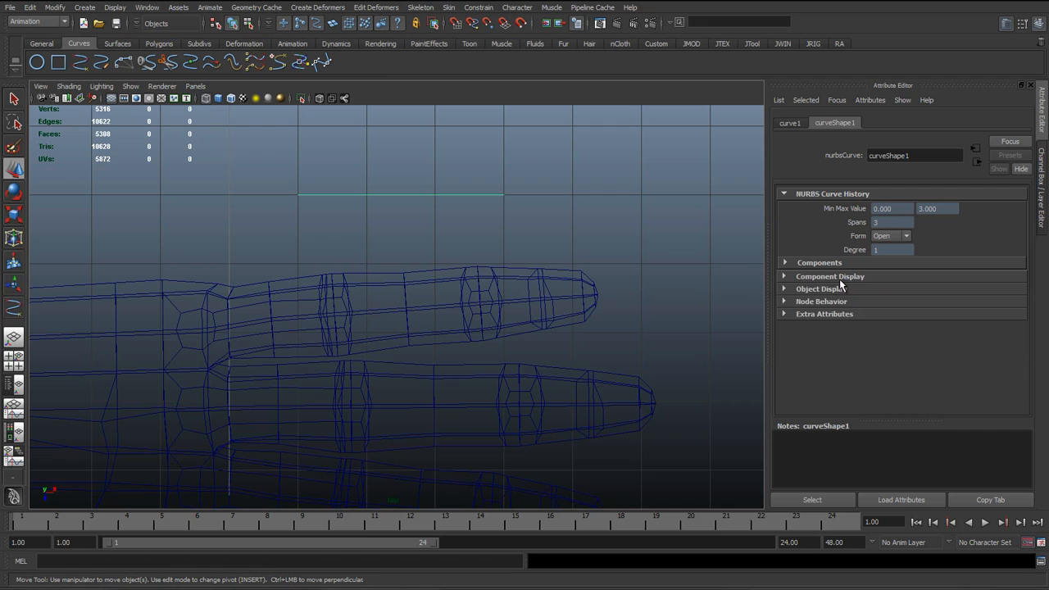
left_click(840, 278)
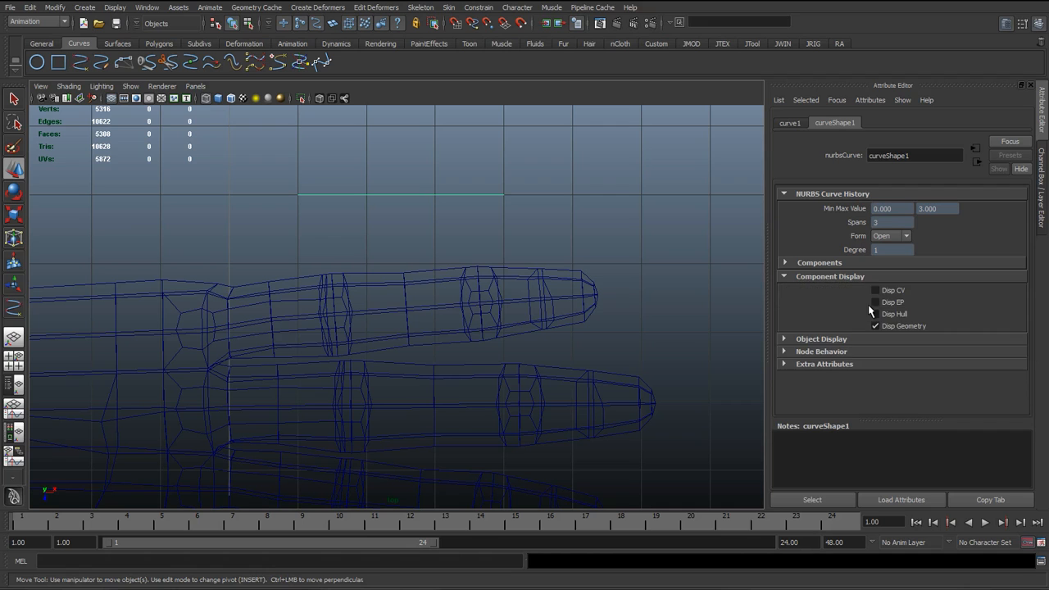
left_click(567, 282)
left_click_drag(363, 168, 354, 201)
Center the pivot of the curve on its own geometry
scroll(369, 256, "down", 5)
middle_click_drag(370, 260, 287, 237, "alt")
scroll(349, 225, "up", 3)
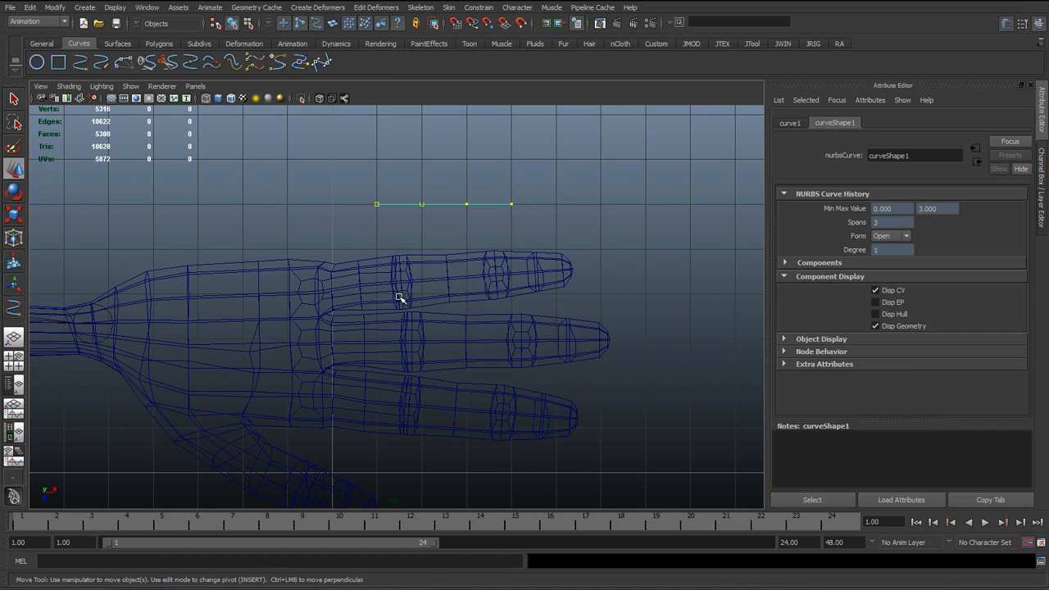
scroll(360, 209, "down", 5)
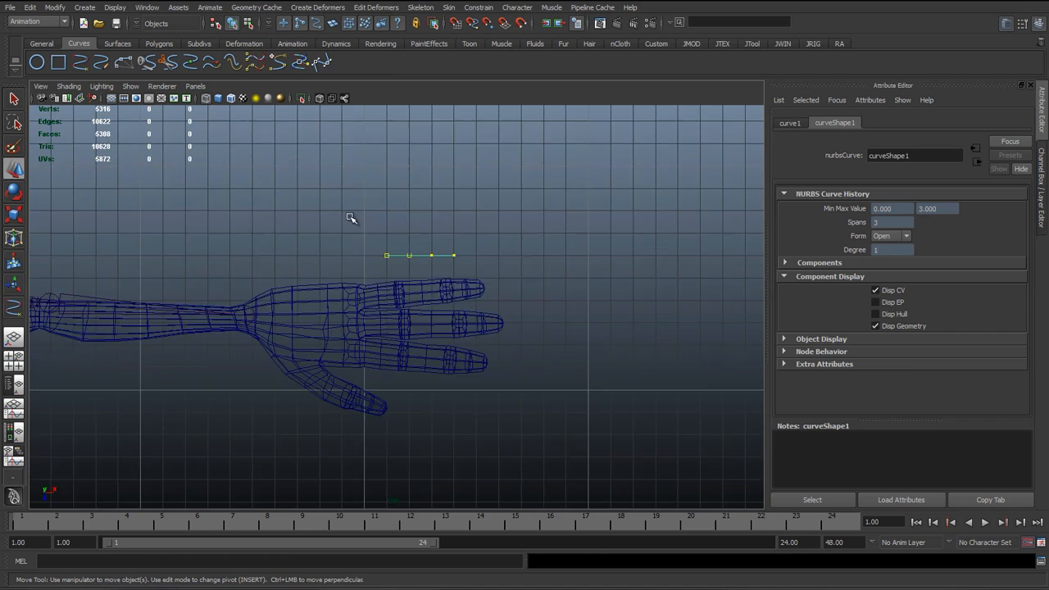
scroll(287, 284, "down", 5)
scroll(273, 250, "up", 3)
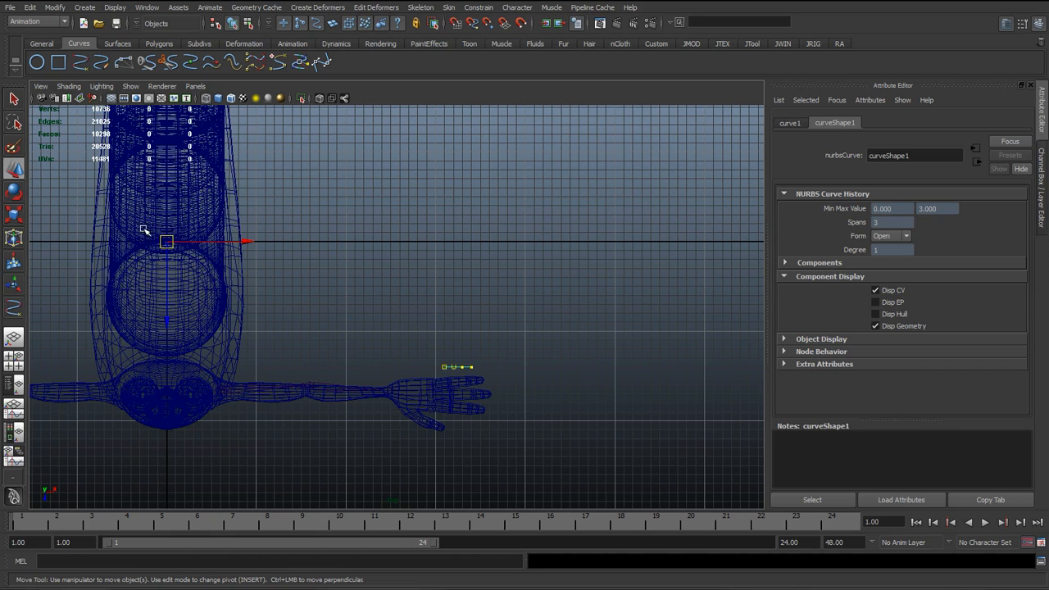
scroll(307, 359, "up", 2)
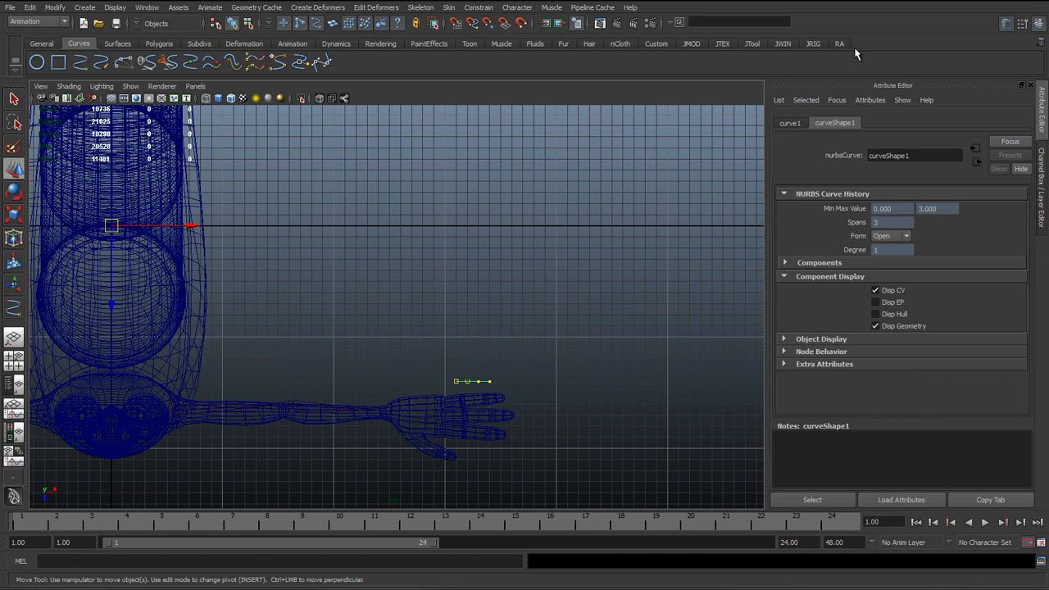
left_click(749, 45)
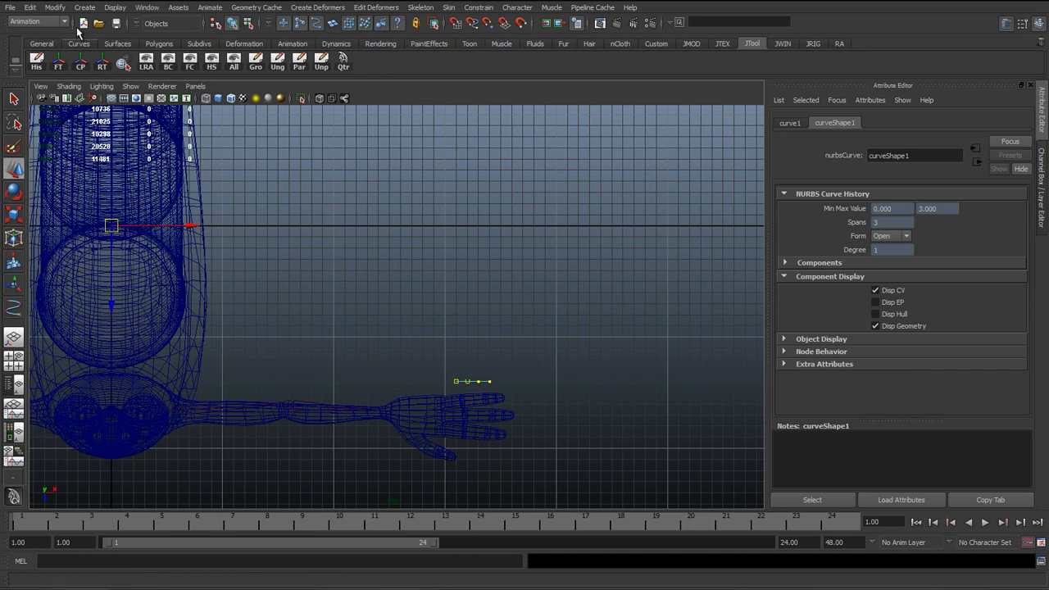
left_click(56, 7)
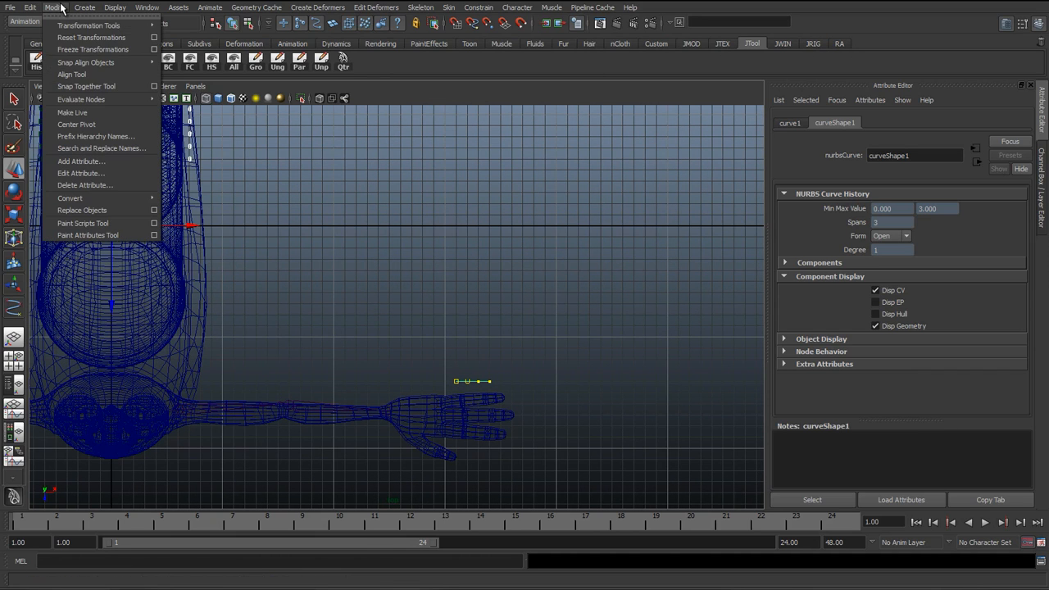
left_click(91, 125)
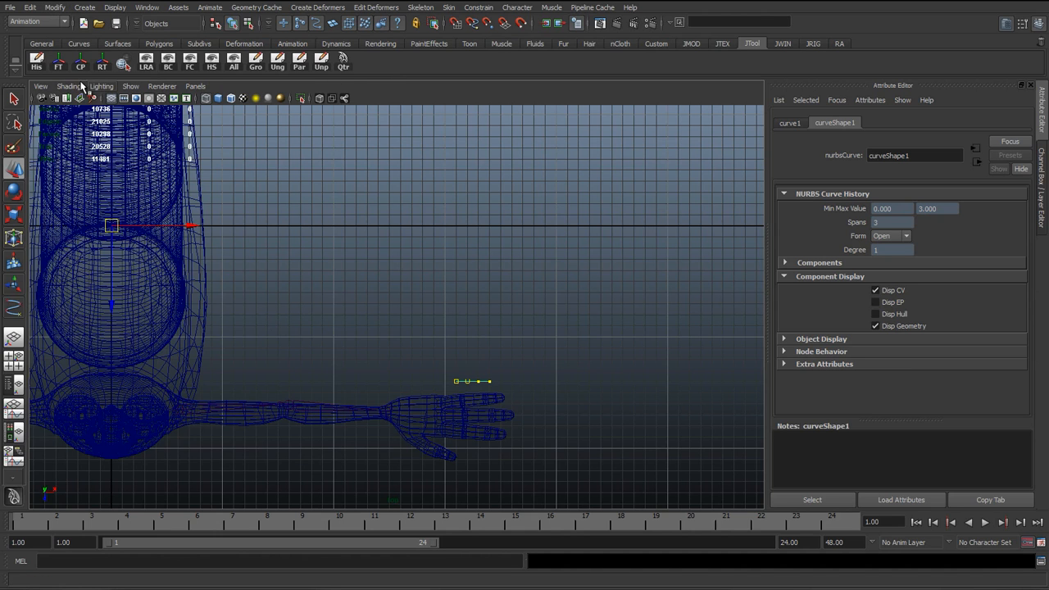
Move the curve's pivot onto its first CV using grid snapping
scroll(434, 304, "up", 8)
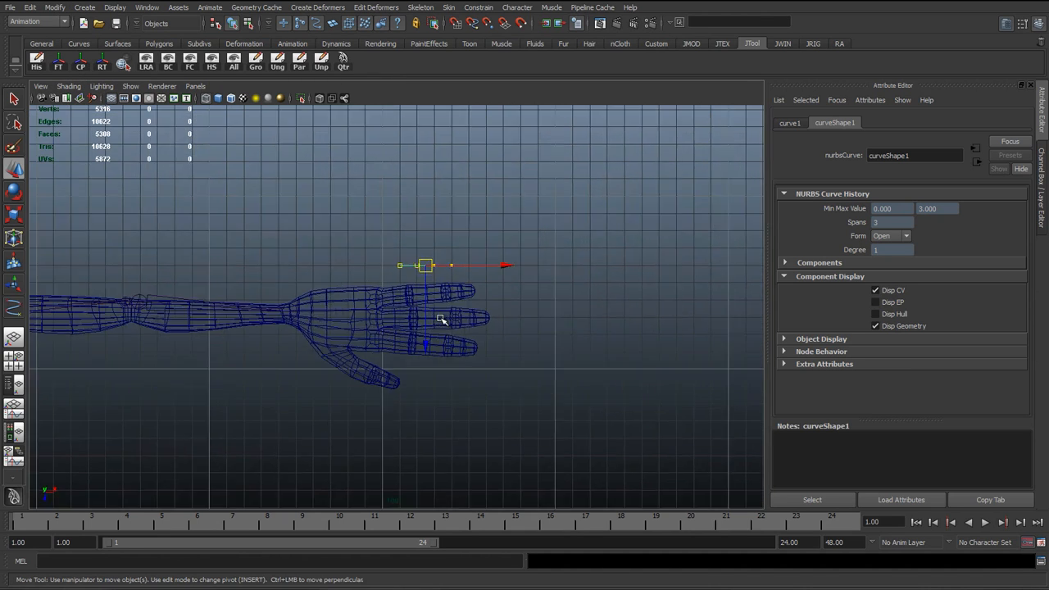
scroll(377, 236, "up", 3)
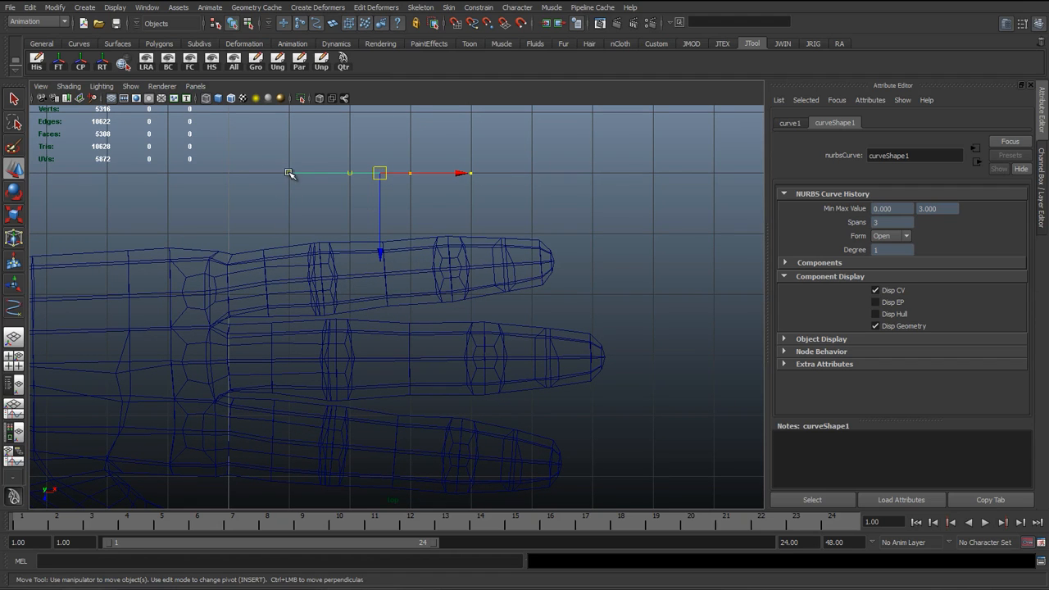
key("Insert")
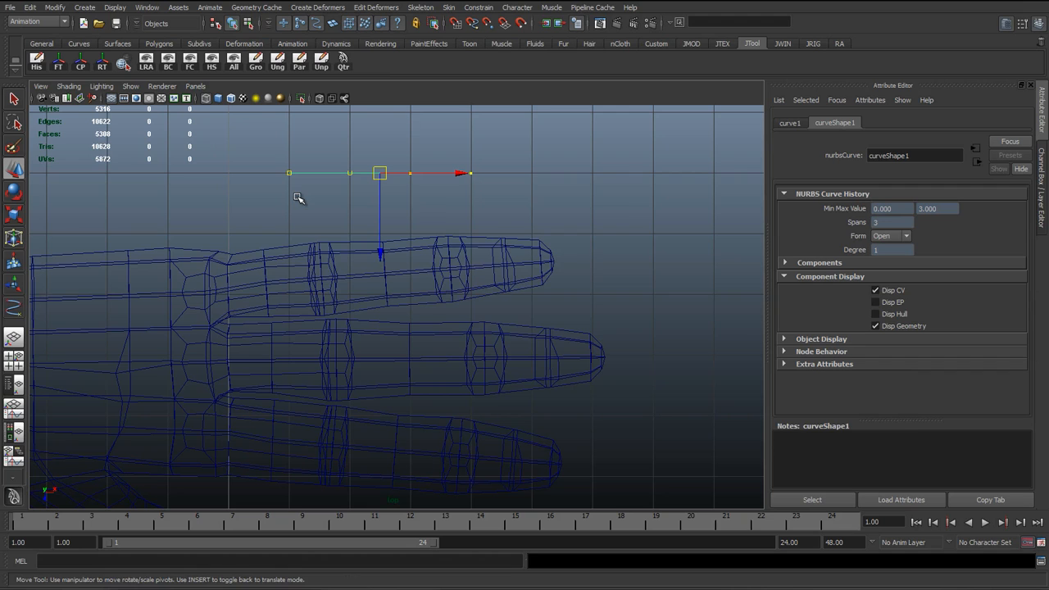
middle_click_drag(301, 206, 341, 226, "alt")
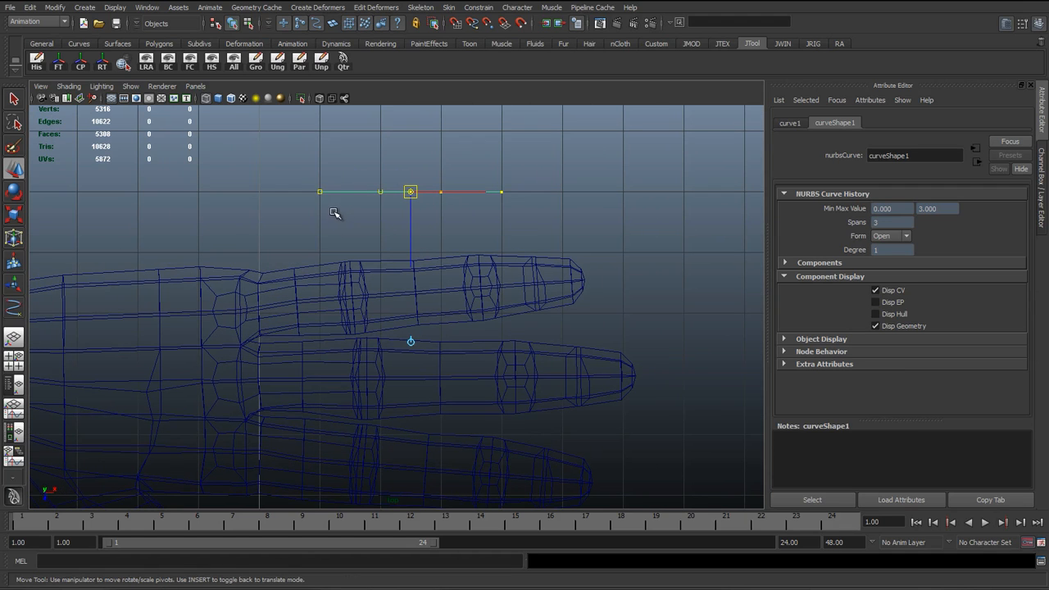
key("x")
middle_click(316, 191)
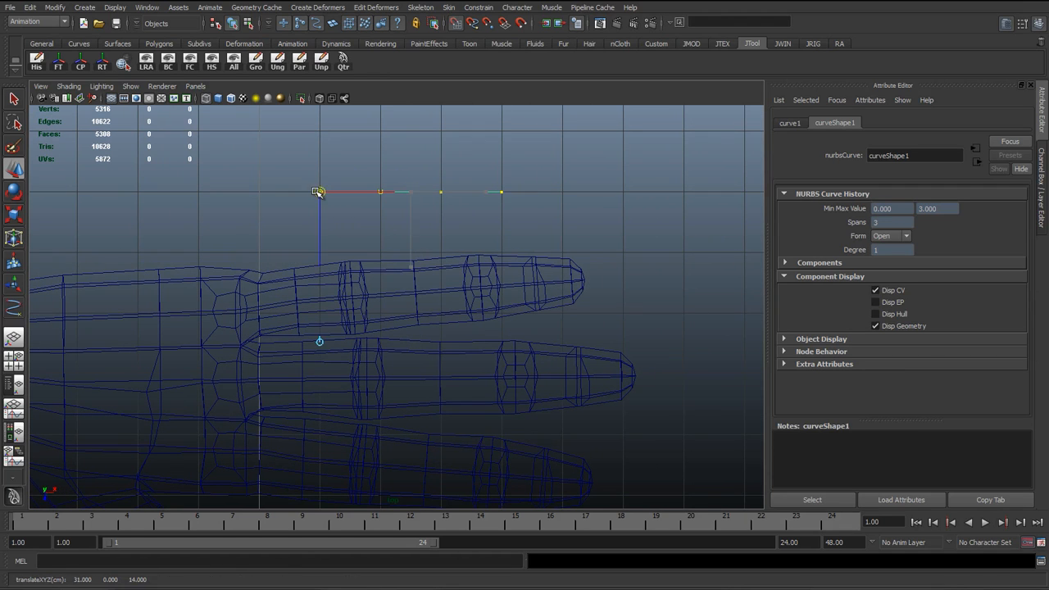
key("Insert")
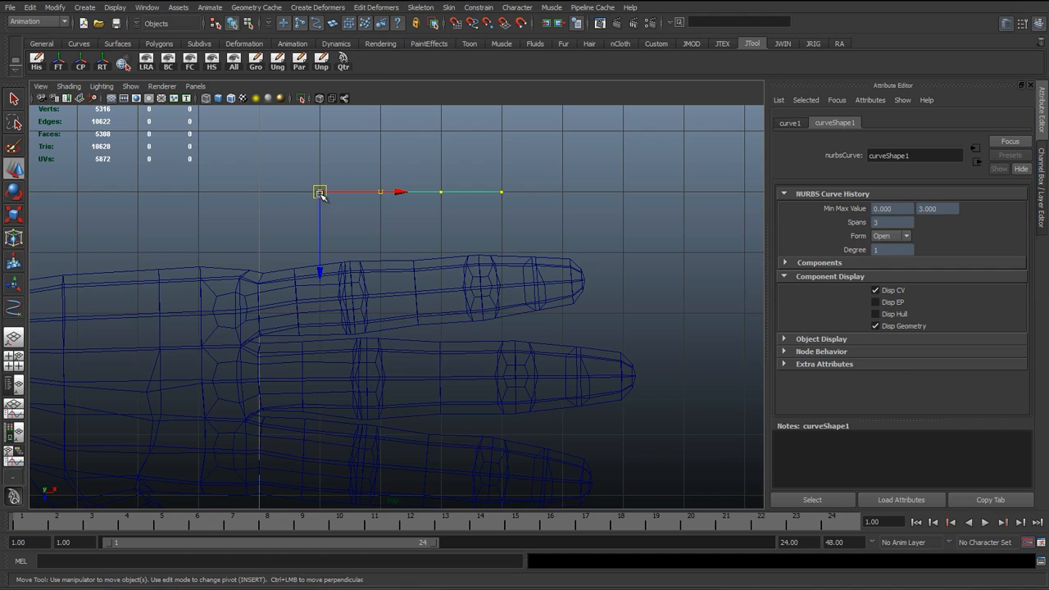
Place the curve's start at the base knuckle of the uppermost finger and raise it to the finger's mid-height, about Y 23.05
middle_click_drag(319, 193, 348, 173, "alt")
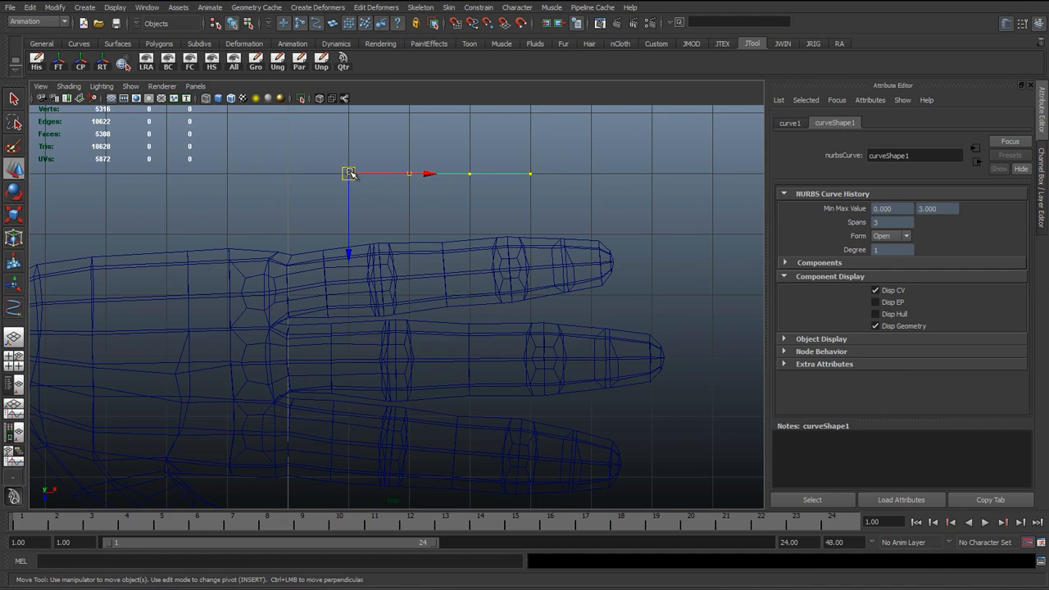
left_click_drag(349, 173, 265, 295)
key("space")
left_click_drag(371, 298, 366, 267)
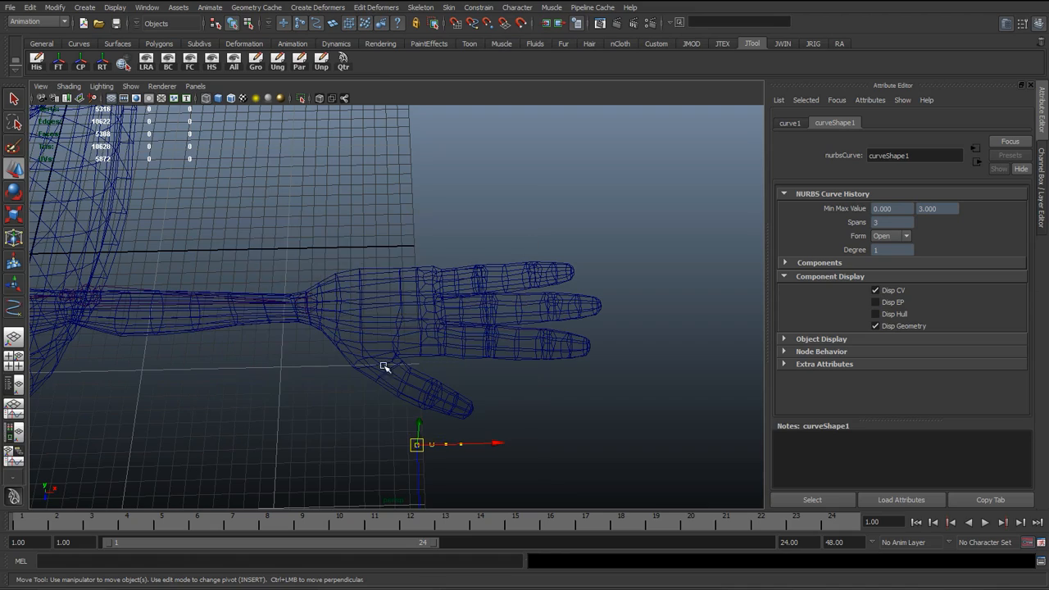
scroll(385, 368, "down", 3)
left_click_drag(409, 362, 405, 334, "alt")
scroll(427, 399, "down", 3)
left_click_drag(426, 401, 403, 363, "alt")
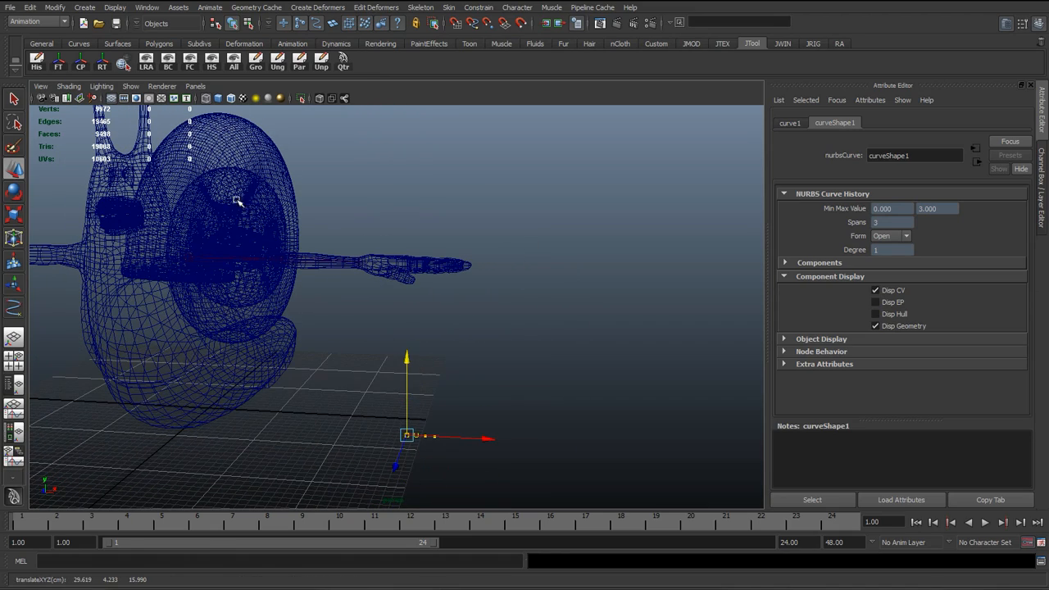
key("space")
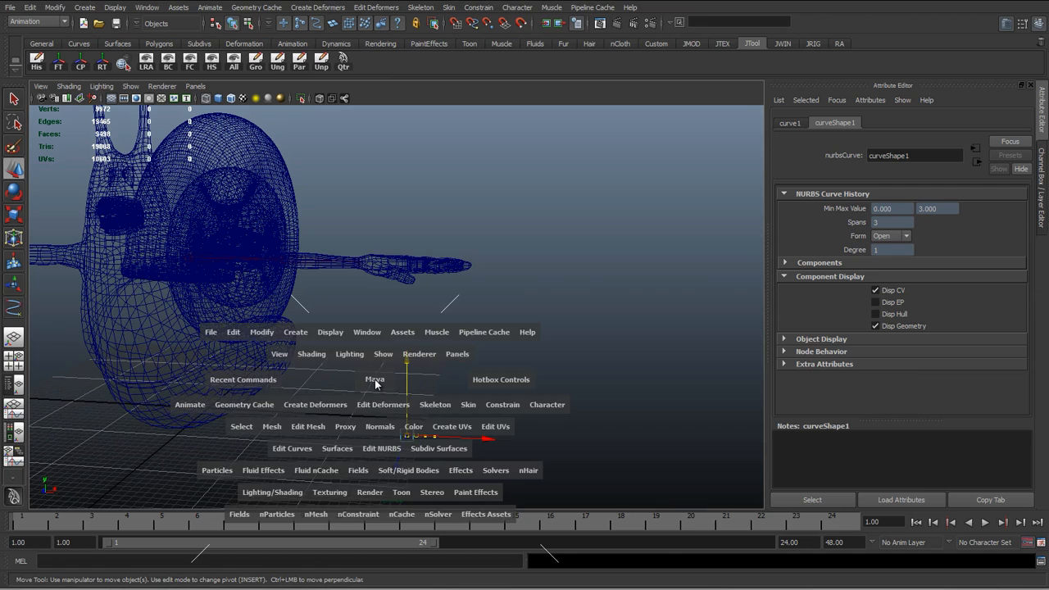
left_click_drag(374, 378, 391, 232)
scroll(359, 377, "down", 8)
scroll(437, 344, "up", 4)
scroll(437, 344, "up", 6)
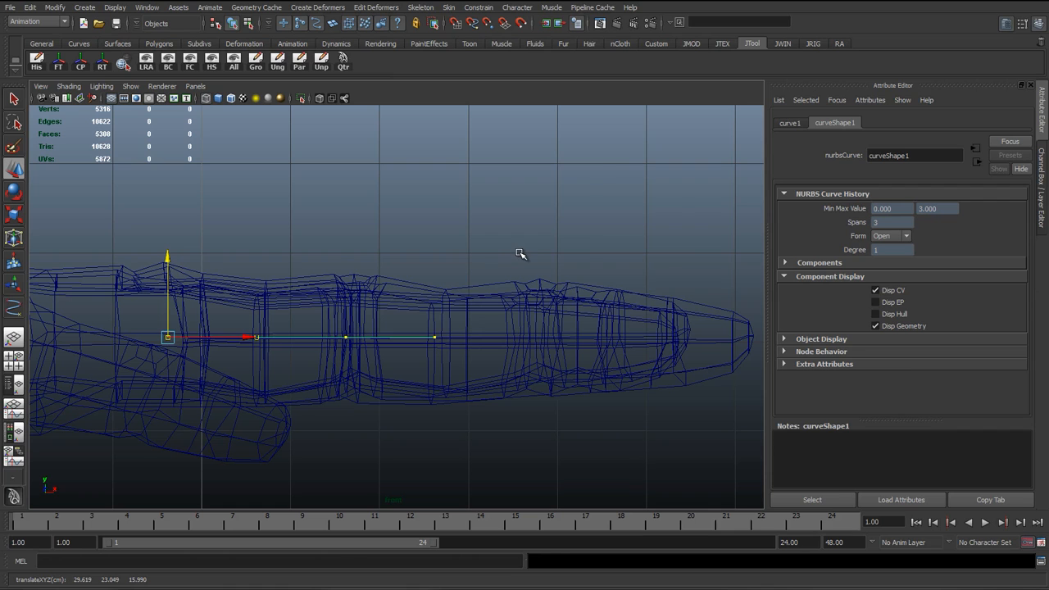
Check the curve's placement inside the hand in perspective and return to the top view of the fingers
key("space")
left_click_drag(519, 252, 504, 254)
left_click_drag(442, 286, 442, 271, "alt")
key("space")
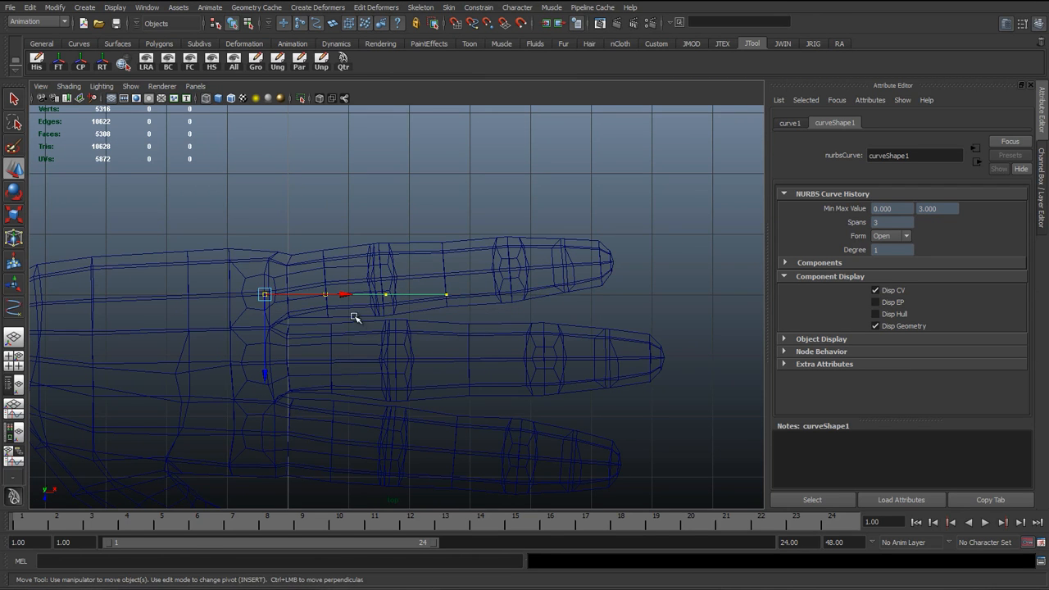
middle_click_drag(355, 316, 211, 243, "alt")
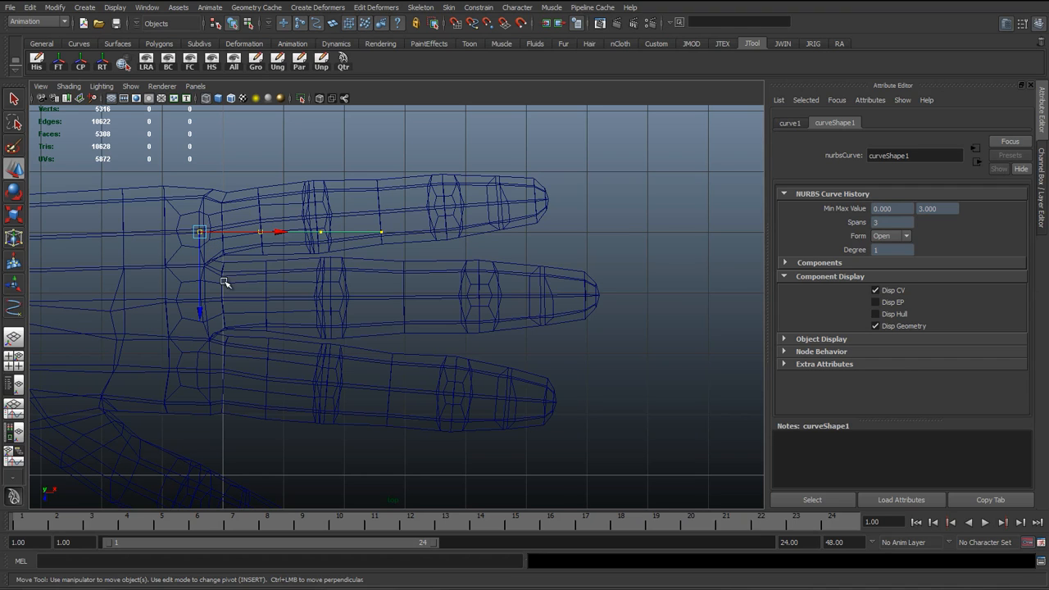
middle_click_drag(228, 289, 361, 263, "alt")
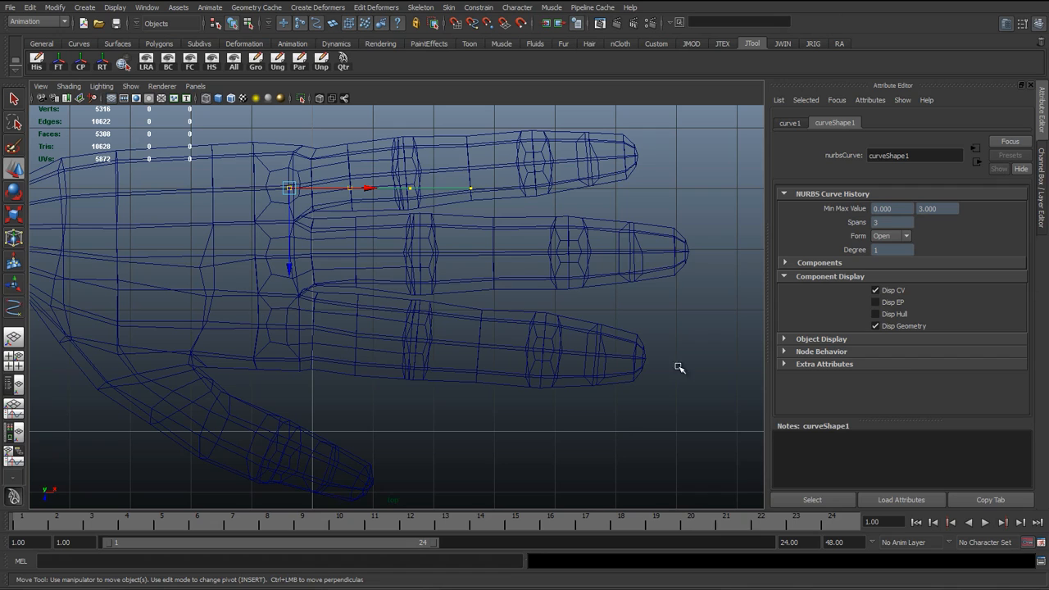
middle_click_drag(332, 209, 315, 259, "alt")
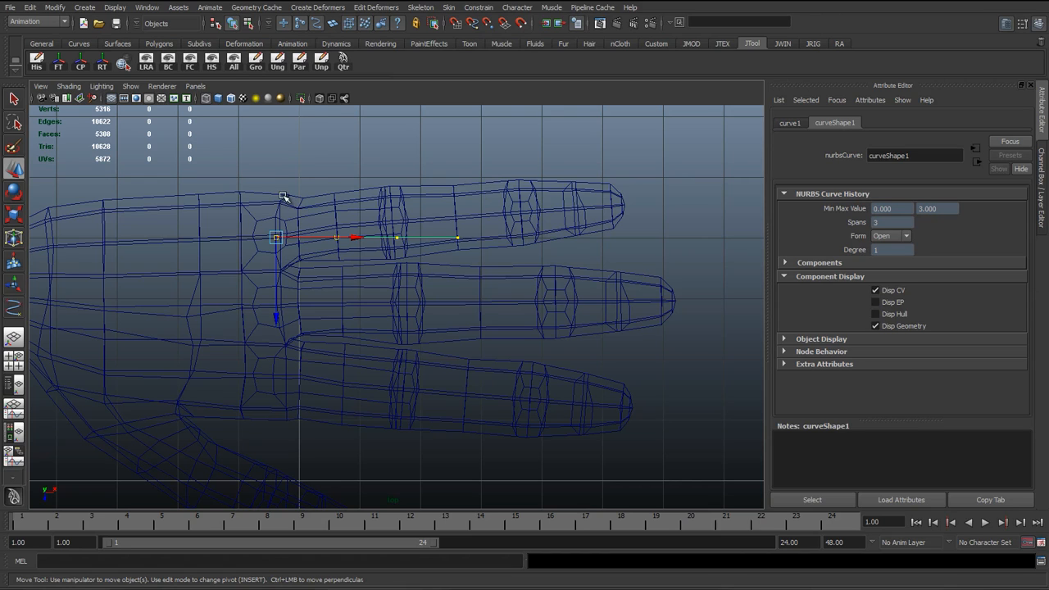
Try rotating the curve about 5.3 degrees around its start point toward the uppermost finger's direction
key("e")
key("w")
key("e")
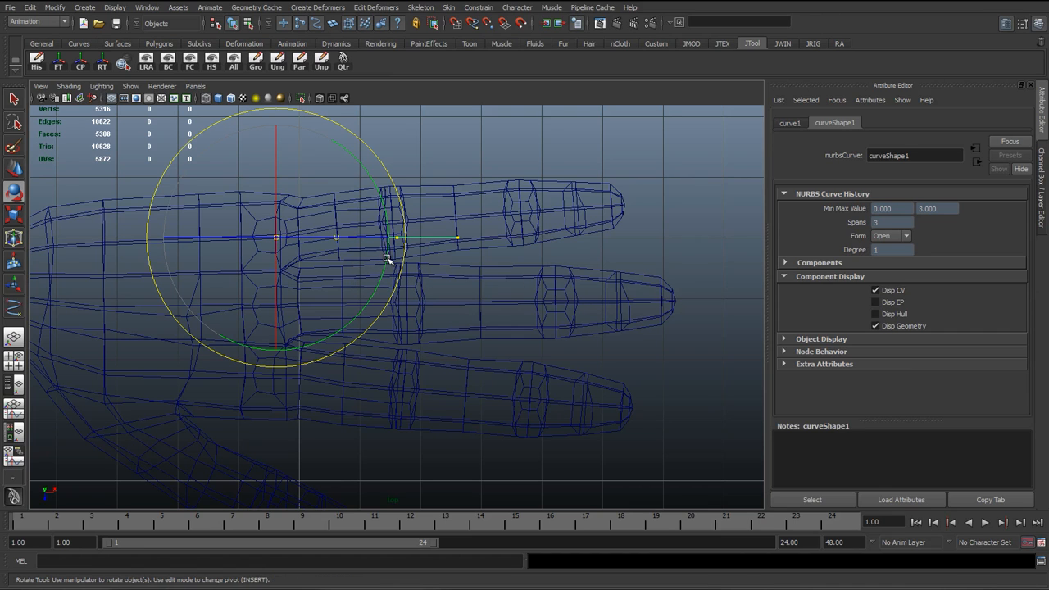
left_click_drag(388, 259, 391, 245)
key("ctrl+z")
key("w")
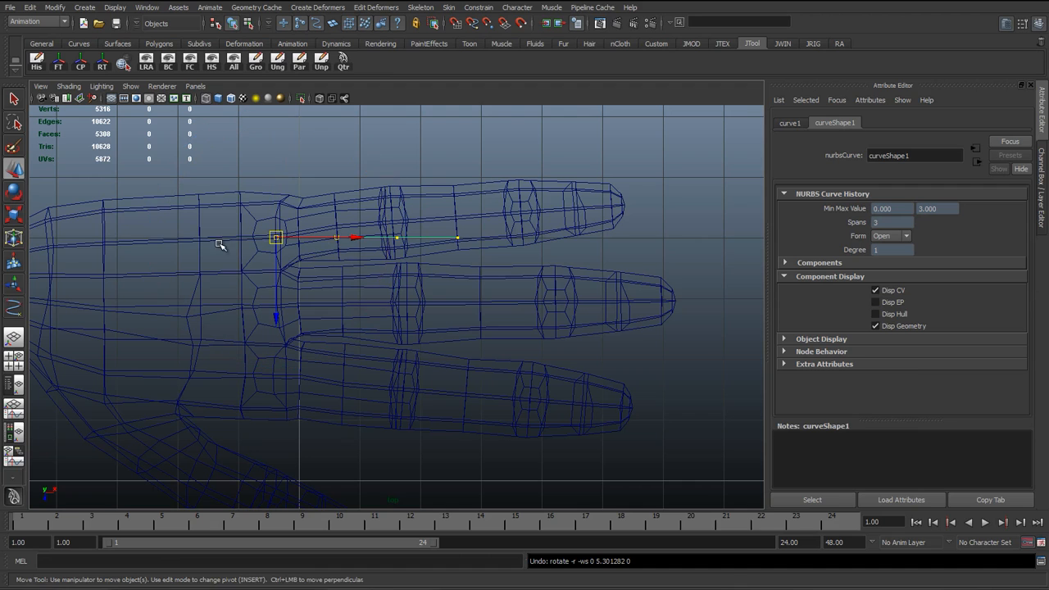
Rotate the curve around its start point so it follows the uppermost finger's direction
middle_click_drag(323, 248, 324, 291, "alt")
key("e")
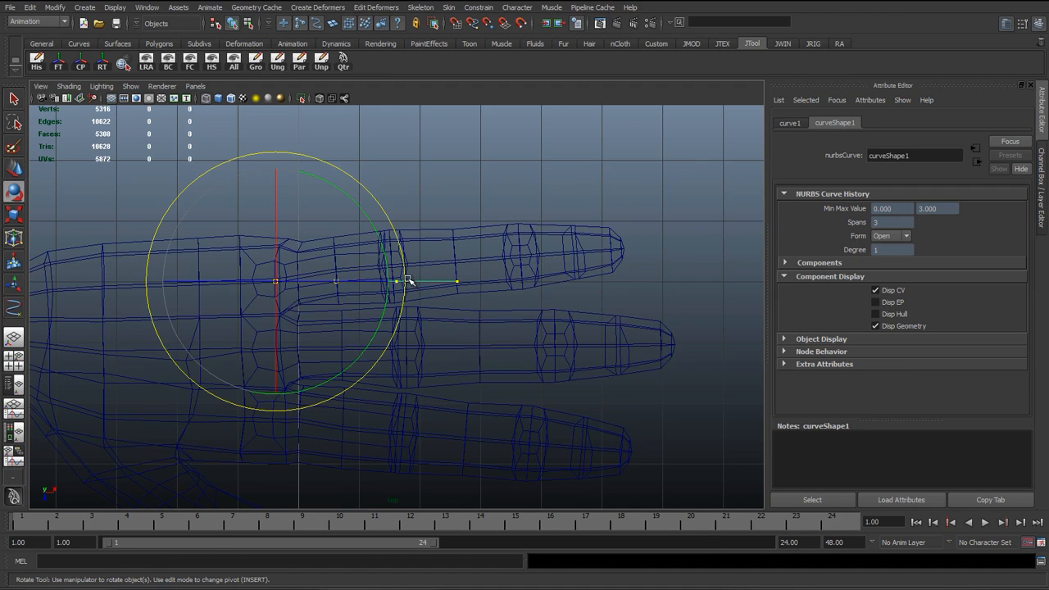
scroll(373, 303, "up", 2)
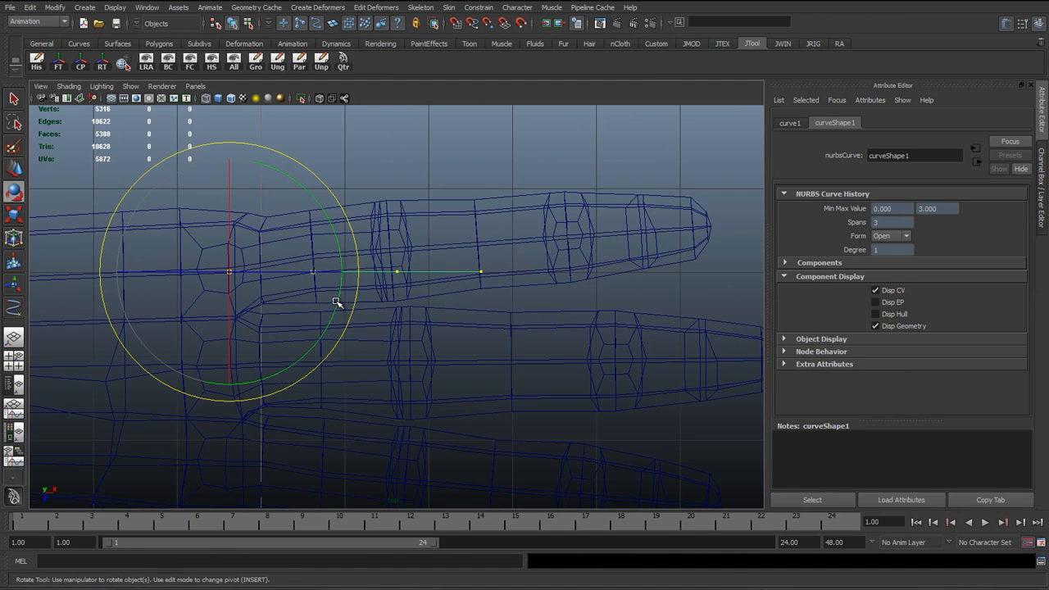
left_click_drag(336, 303, 353, 293)
Scale the curve uniformly until its end reaches the uppermost fingertip and fine-tune its Y rotation to about 5.3 degrees
key("r")
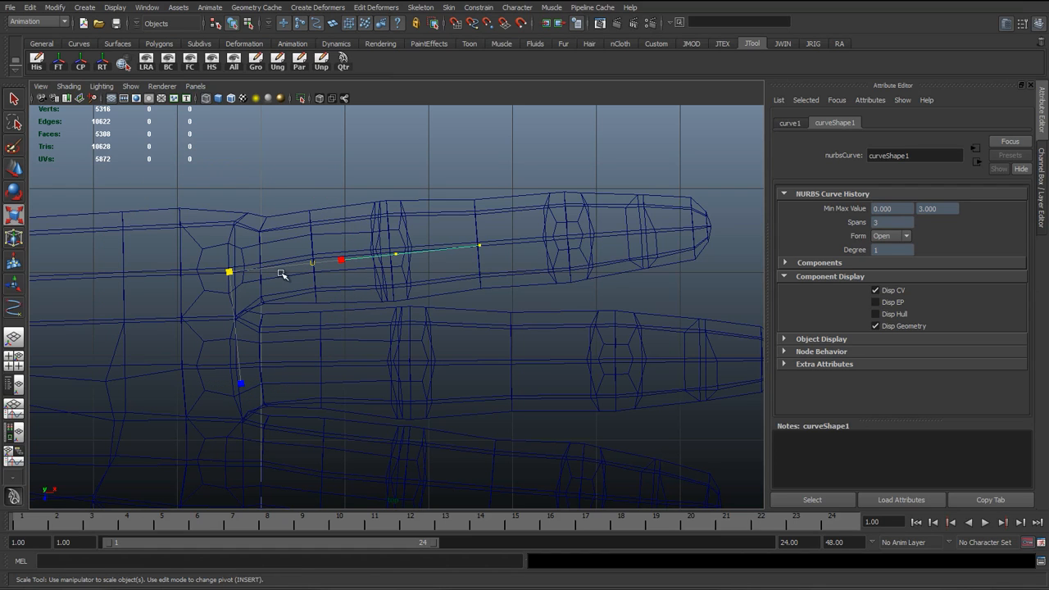
left_click_drag(229, 271, 457, 279)
key("e")
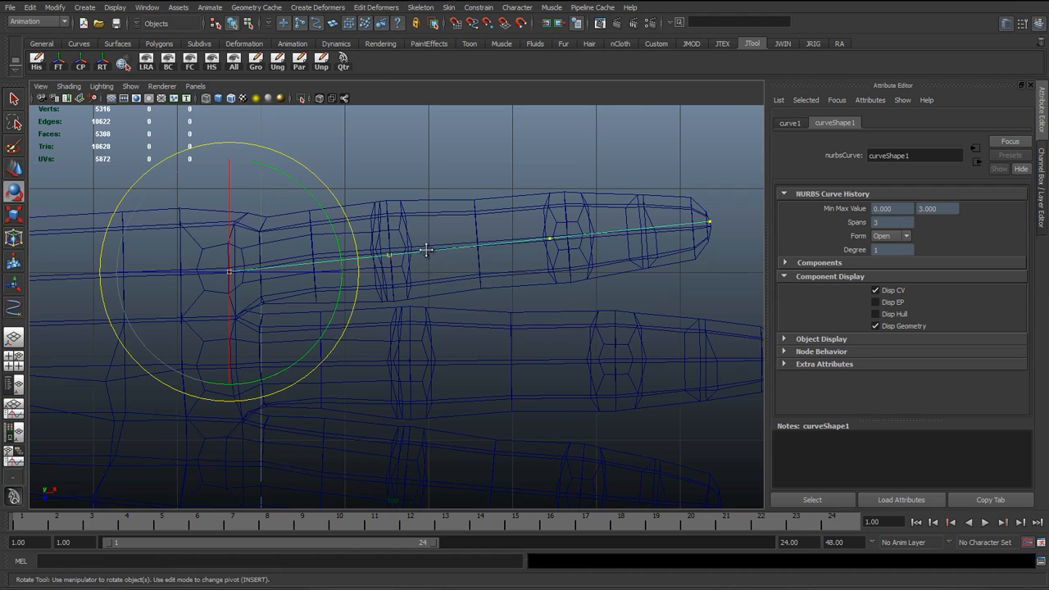
middle_click_drag(337, 220, 259, 219, "alt")
left_click_drag(253, 217, 252, 220)
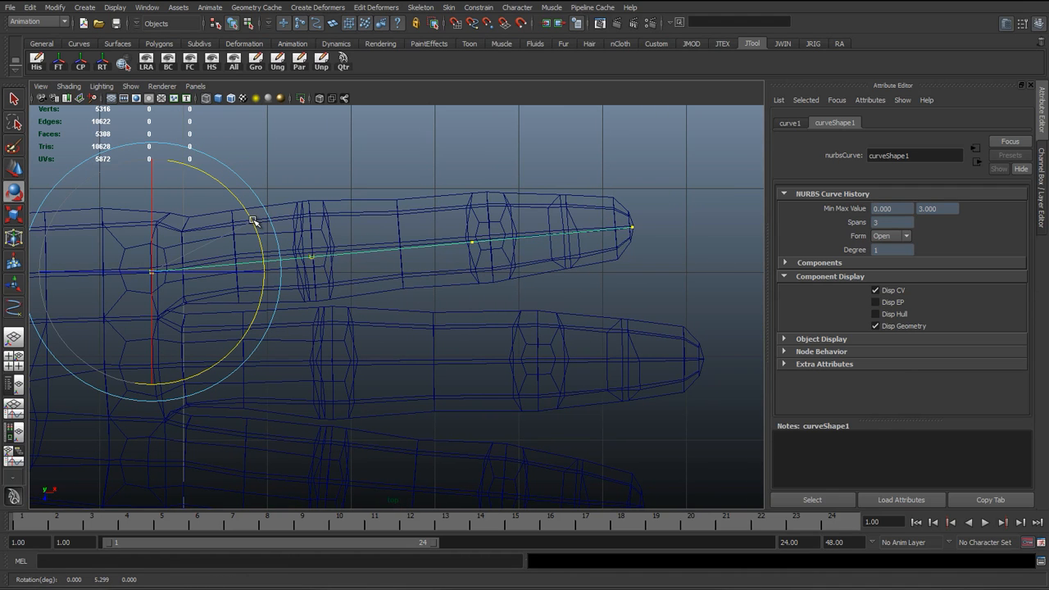
Select the curve's second control vertex and set the Move tool's axis to Object
right_click_drag(430, 157, 377, 160)
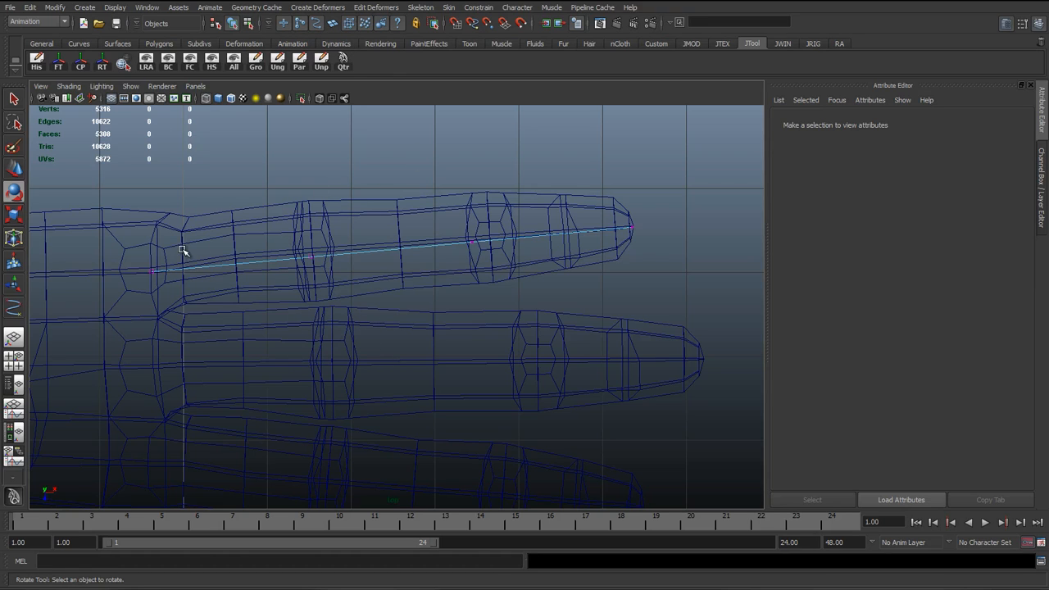
left_click_drag(235, 240, 366, 304)
key("w")
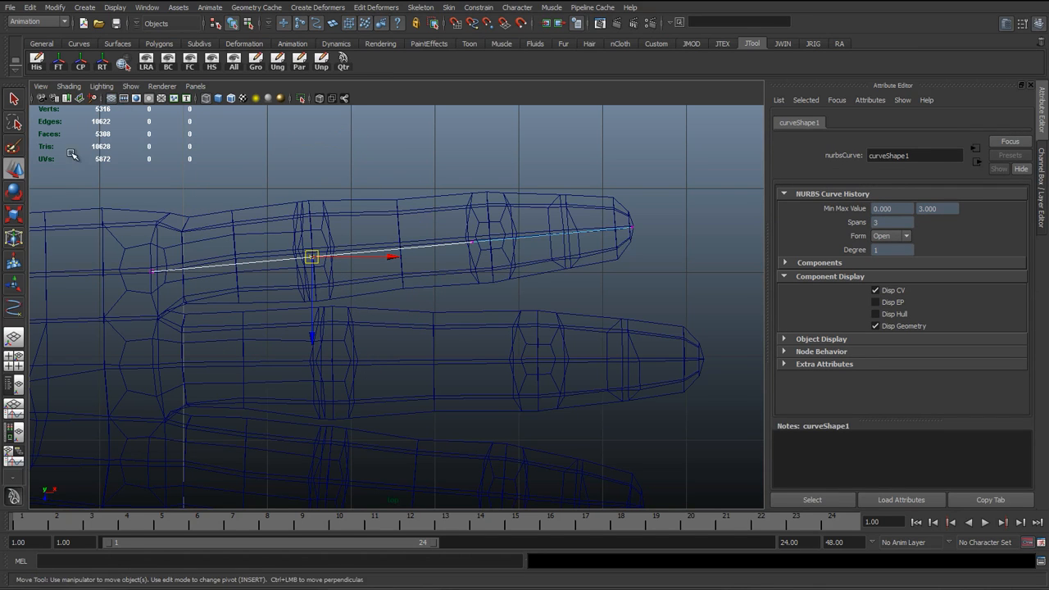
double_click(14, 170)
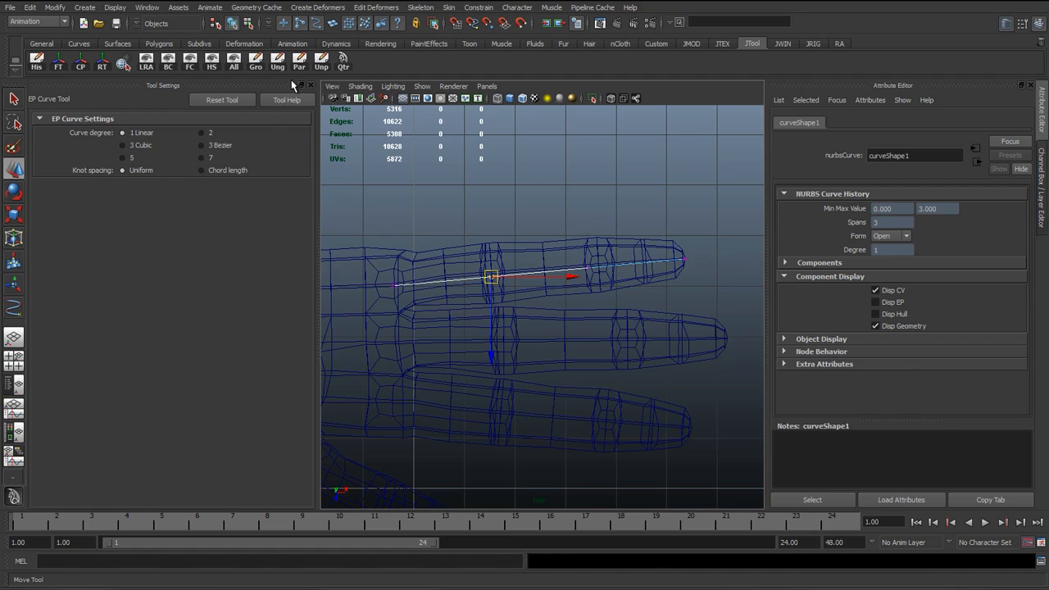
double_click(17, 169)
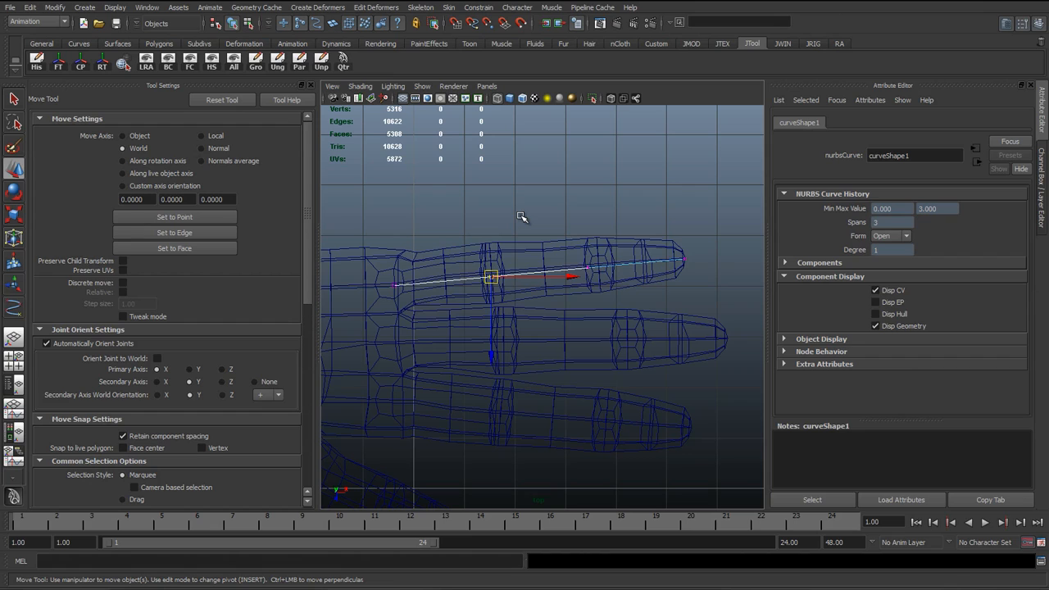
key("w")
left_click_drag(521, 215, 457, 214)
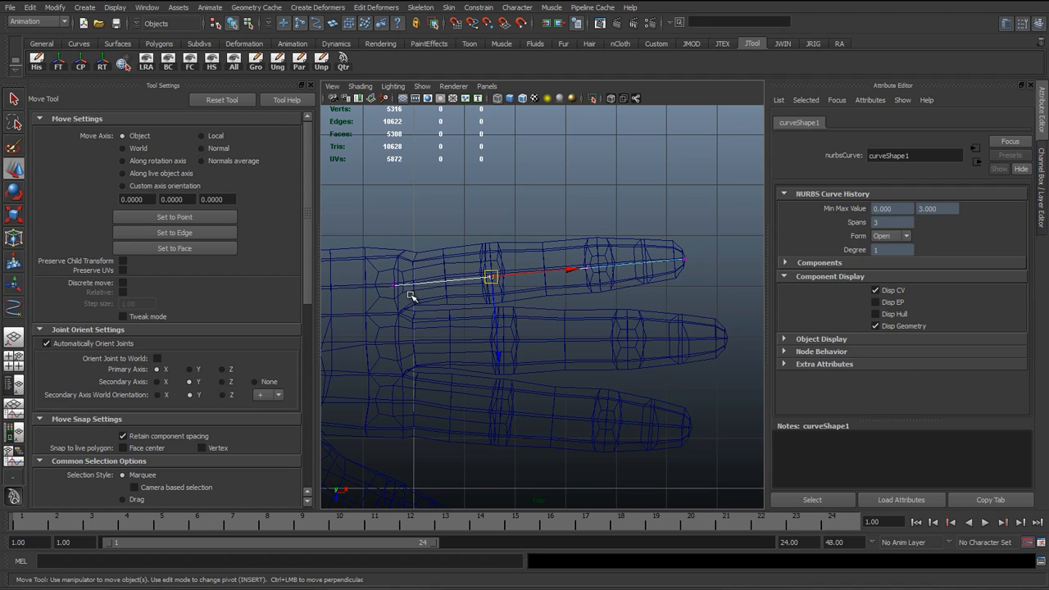
middle_click_drag(482, 288, 463, 286, "alt")
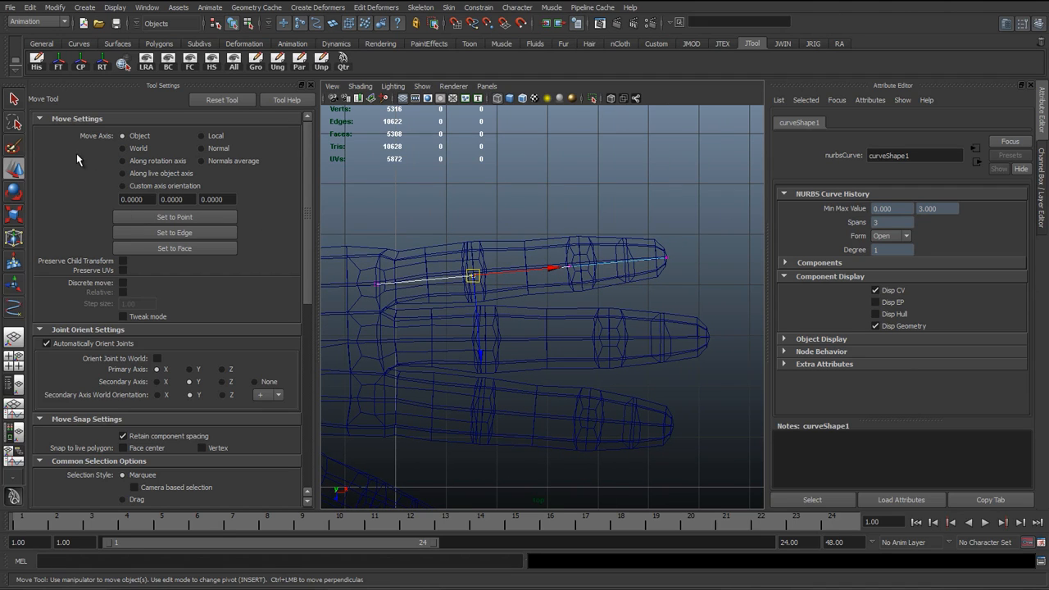
left_click(311, 86)
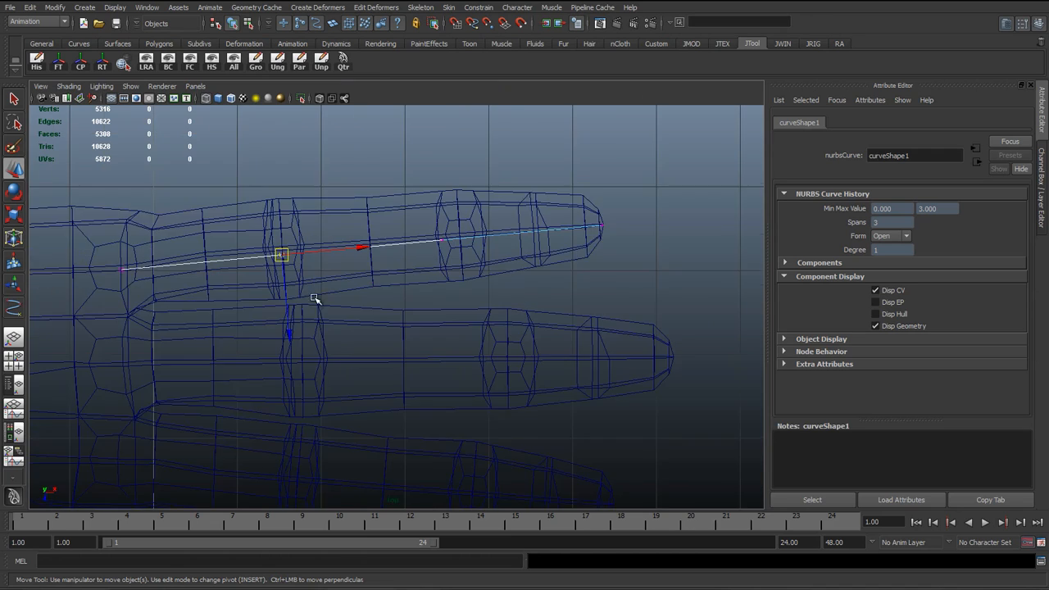
Slide the second and third control vertices along the curve onto the uppermost finger's middle and outer knuckles
scroll(245, 299, "up", 2)
middle_click_drag(268, 269, 330, 276, "alt")
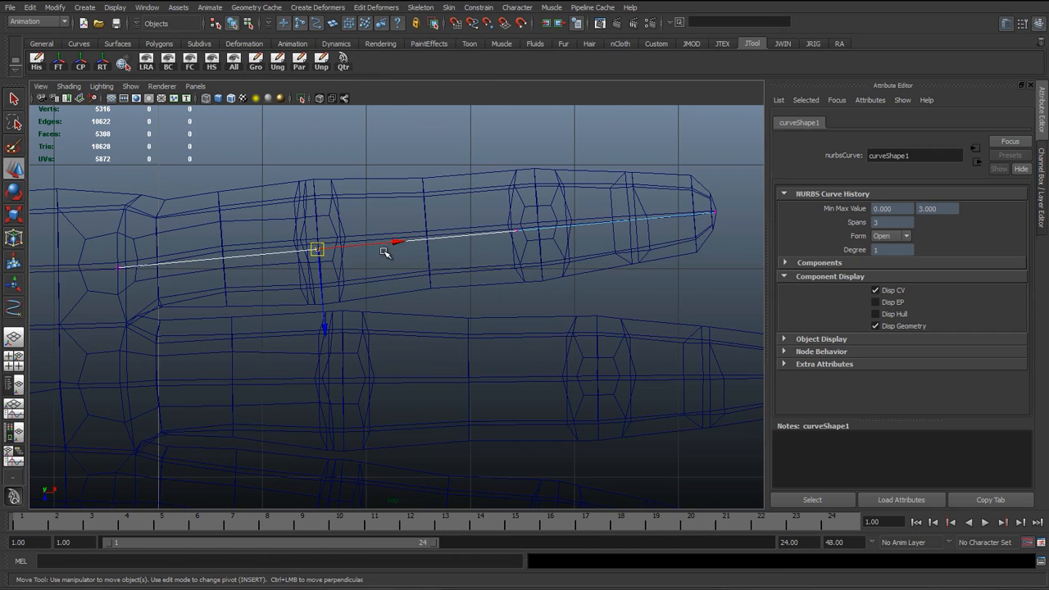
left_click_drag(399, 240, 332, 305)
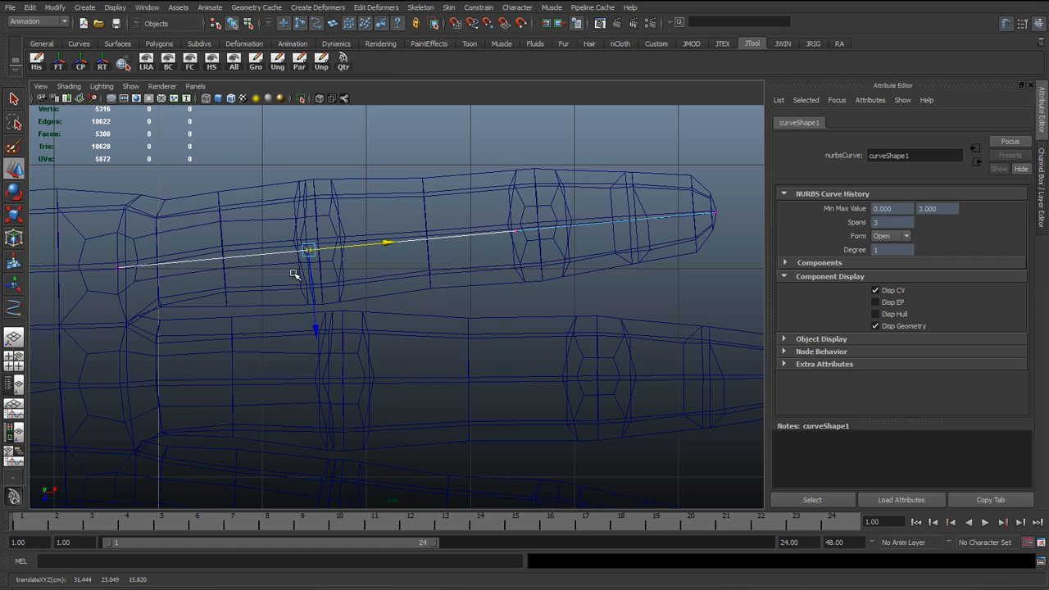
left_click_drag(386, 243, 618, 222)
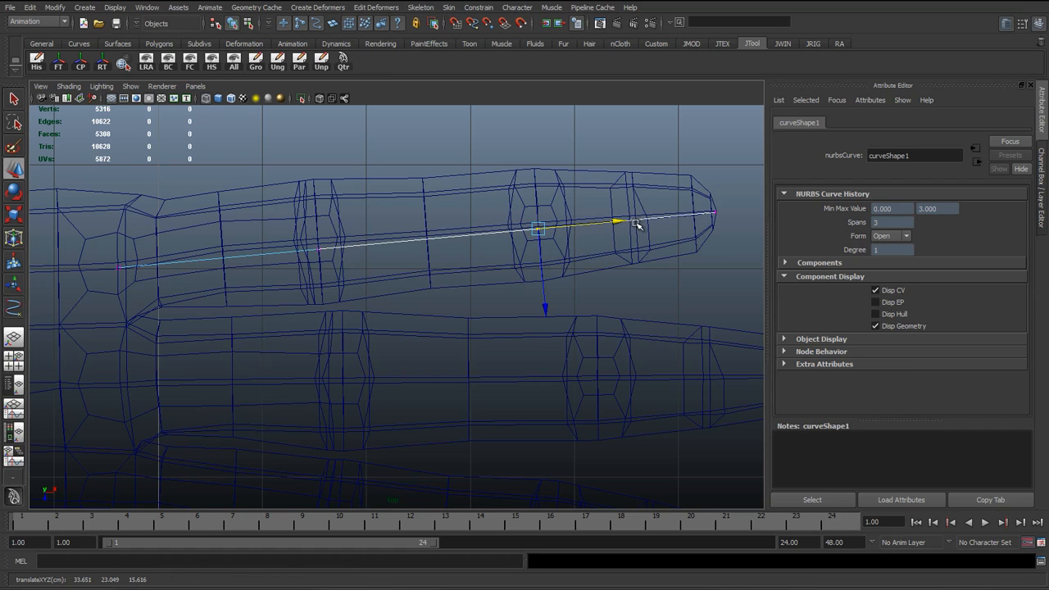
Leave component editing and reselect the whole curve as an object
right_click(648, 221)
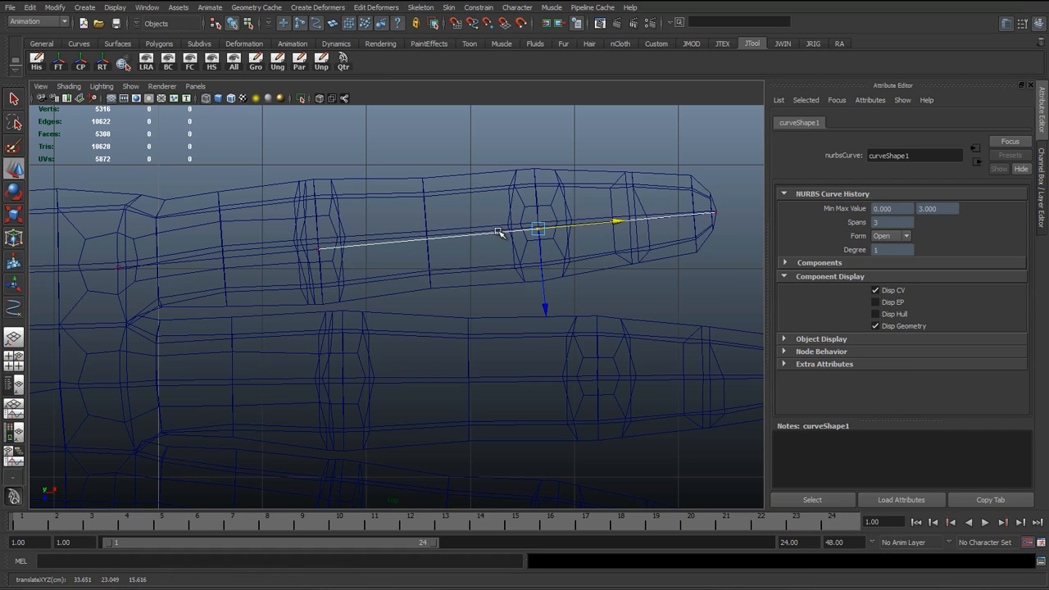
right_click(498, 231)
left_click(538, 216)
left_click(248, 24)
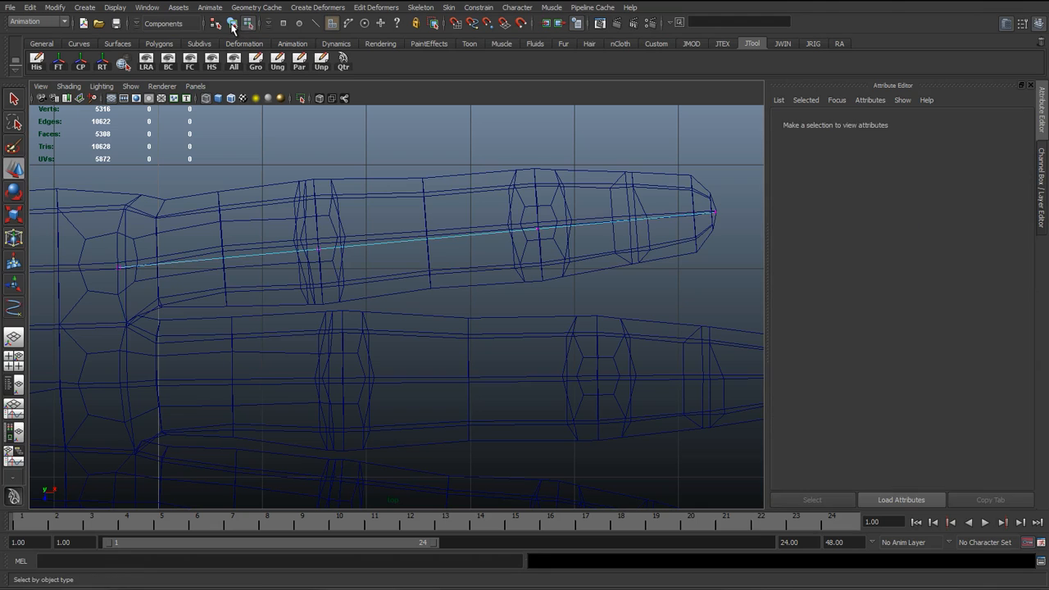
left_click(247, 23)
left_click(233, 23)
middle_click_drag(247, 338, 274, 322, "alt")
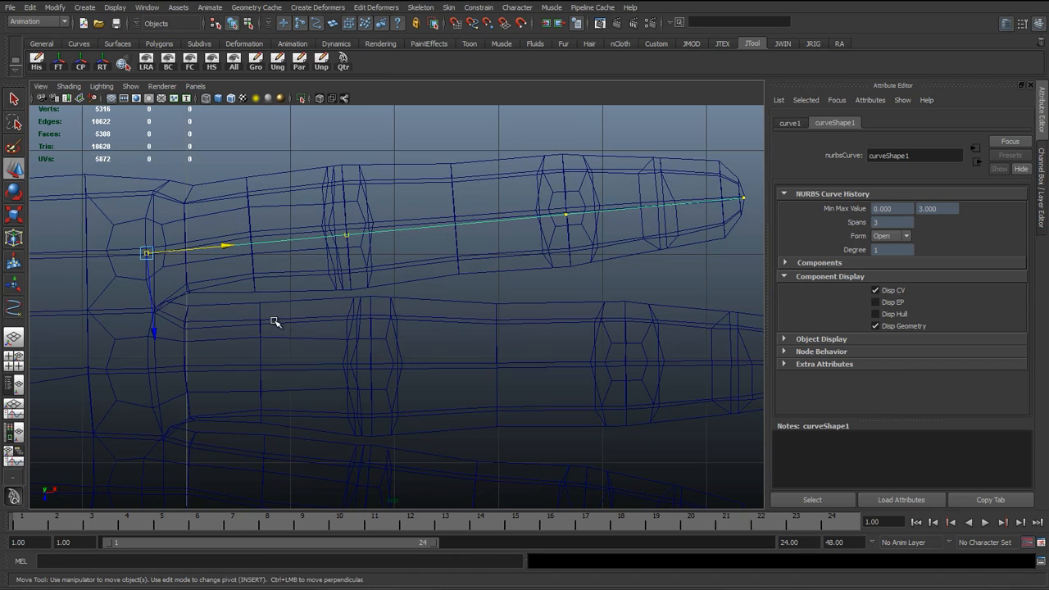
Duplicate the curve and place the copy's start at the middle finger's base knuckle
key("ctrl+d")
left_click_drag(150, 255, 146, 368)
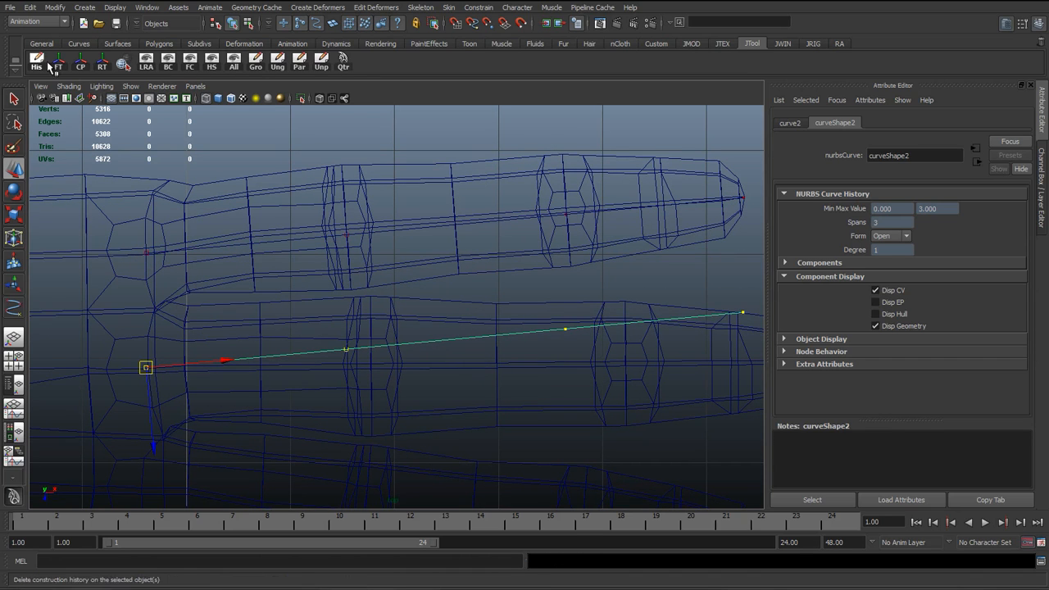
left_click(31, 9)
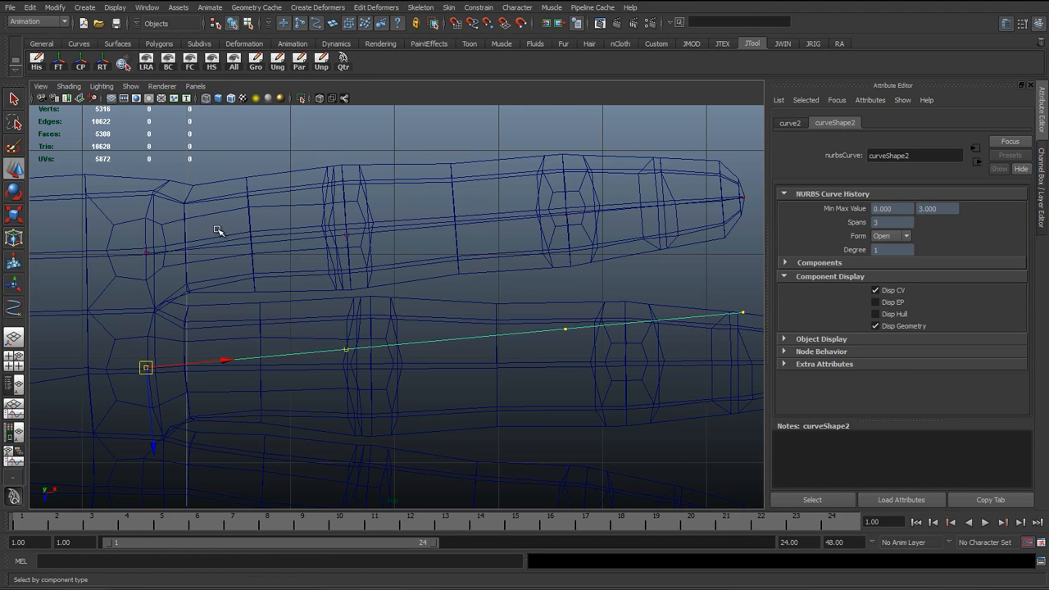
middle_click_drag(191, 306, 163, 240, "alt")
left_click_drag(116, 301, 116, 306)
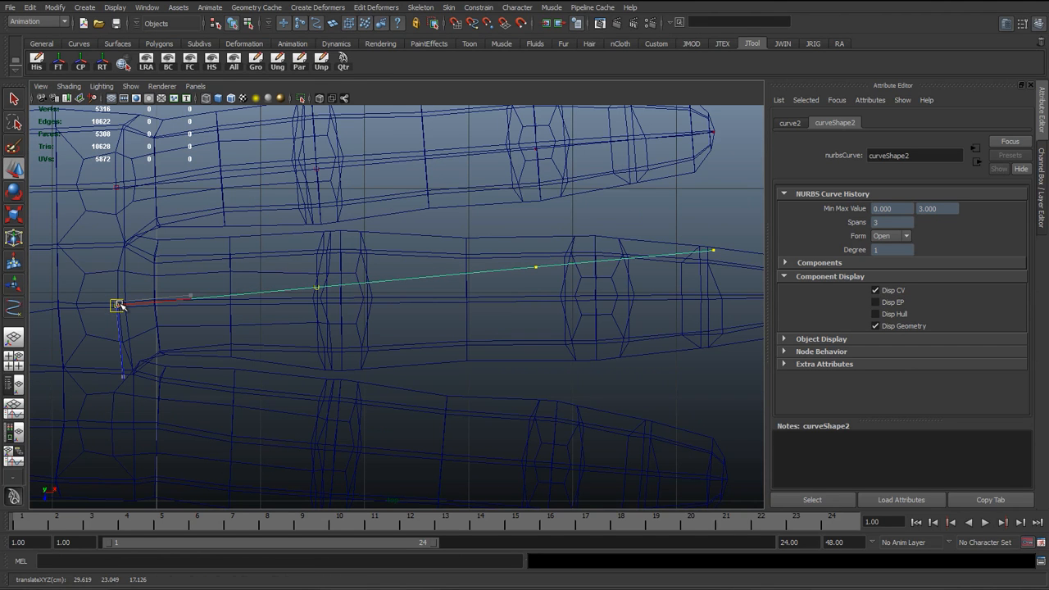
Try rotating the duplicated curve around its start point to about -8 degrees in Y
scroll(206, 298, "down", 5)
middle_click_drag(370, 295, 282, 271, "alt")
key("e")
scroll(355, 192, "up", 1)
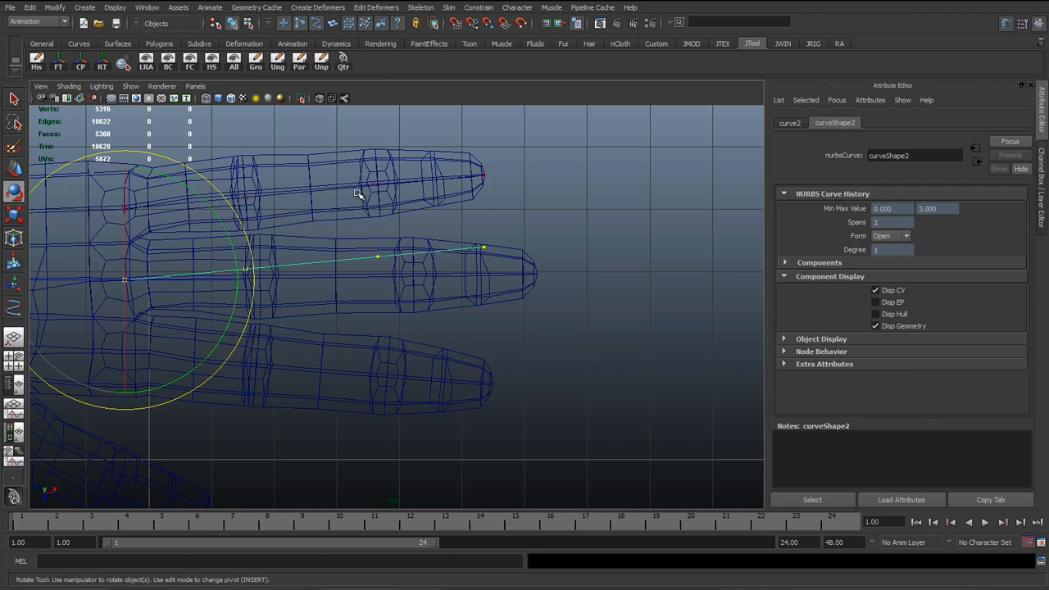
mouse_move(481, 173)
middle_mouse_down()
mouse_move(489, 173)
mouse_move(473, 173)
middle_mouse_up()
right_click_drag(332, 253, 415, 254, "alt")
middle_click_drag(414, 254, 590, 270, "alt")
middle_click_drag(490, 215, 515, 227)
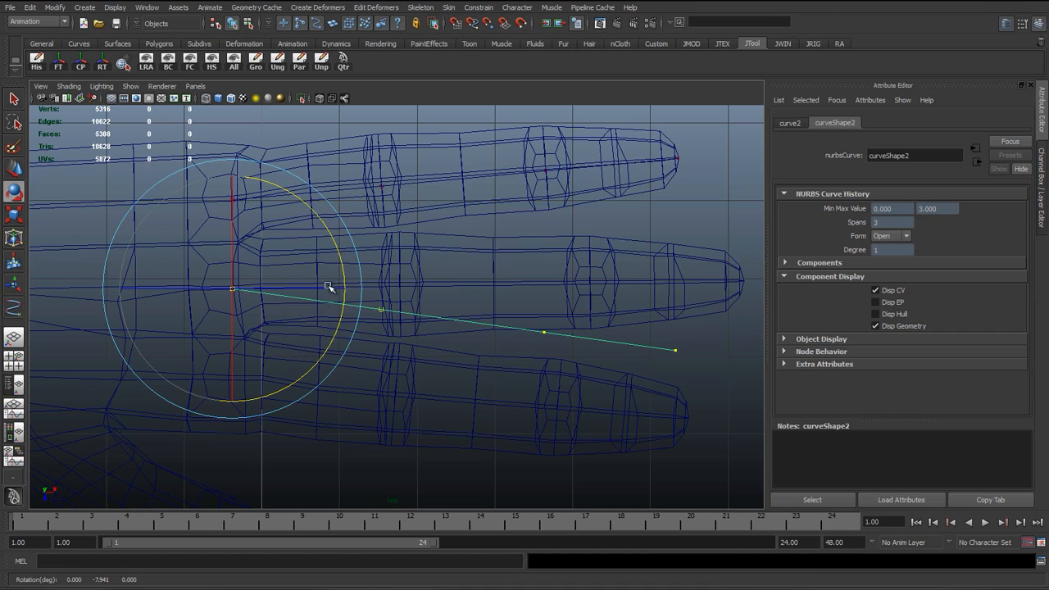
left_click_drag(356, 246, 357, 247)
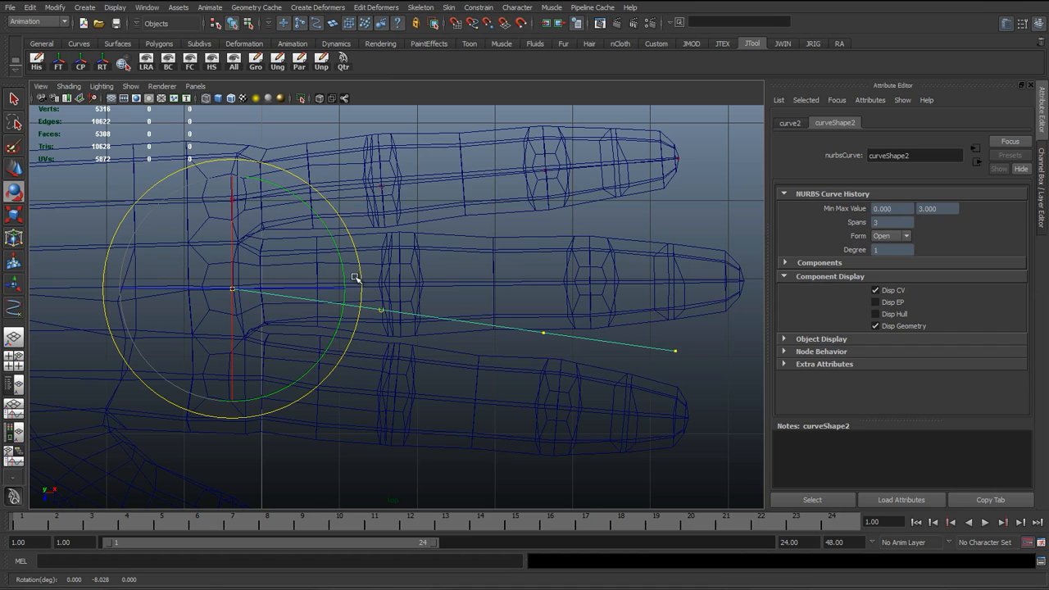
key("space")
left_click_drag(422, 281, 428, 236)
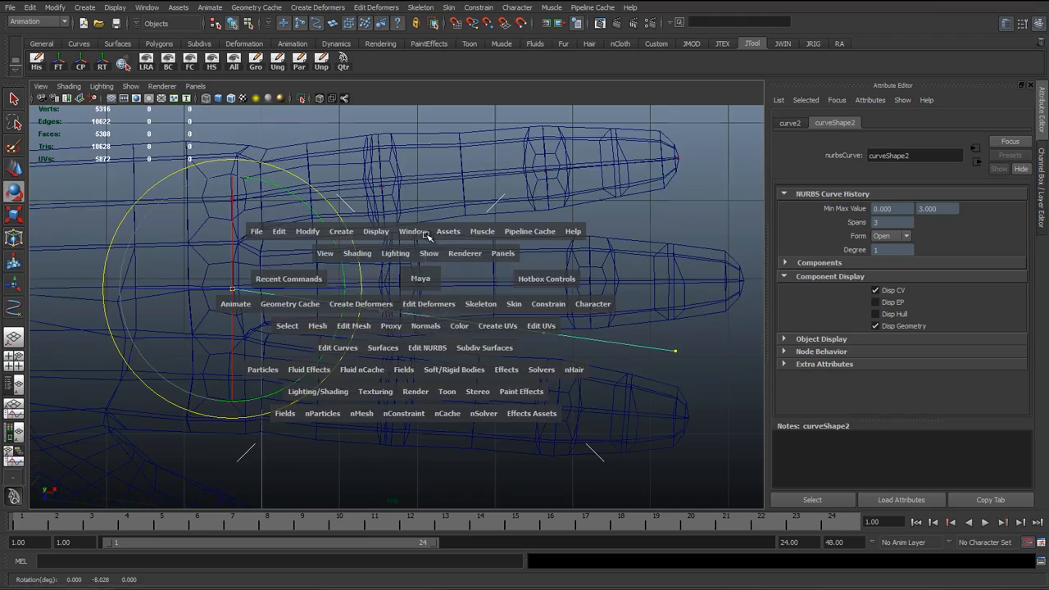
left_click_drag(445, 295, 344, 250, "alt")
key("space")
Rotate the duplicated curve in line with the middle finger and scale it uniformly to about 2.19 to reach the fingertip
middle_click_drag(317, 249, 231, 247, "alt")
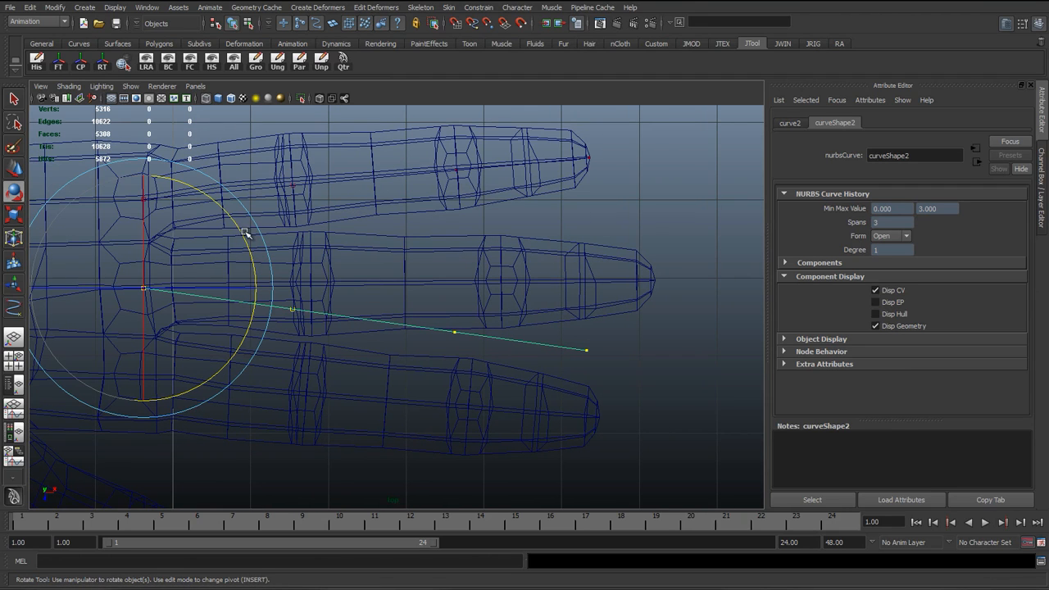
left_click(243, 237)
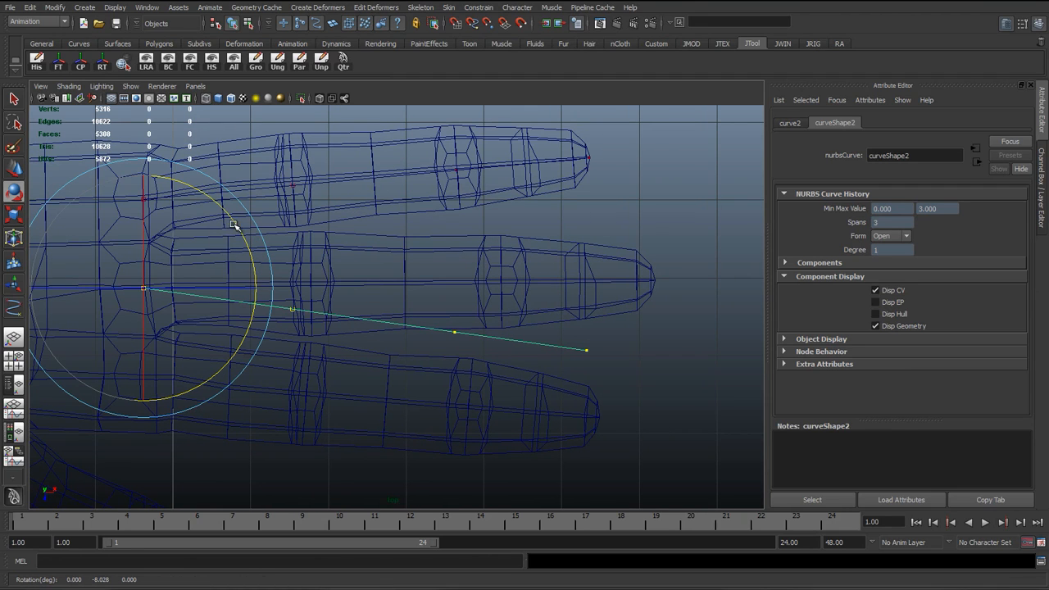
middle_click_drag(599, 337, 468, 322)
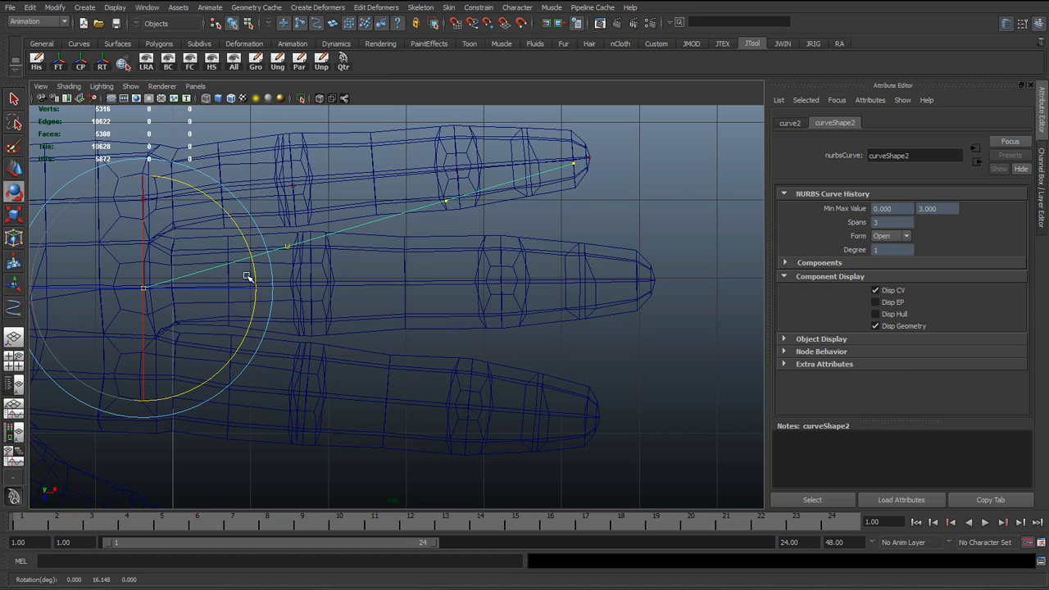
left_click_drag(207, 195, 231, 210)
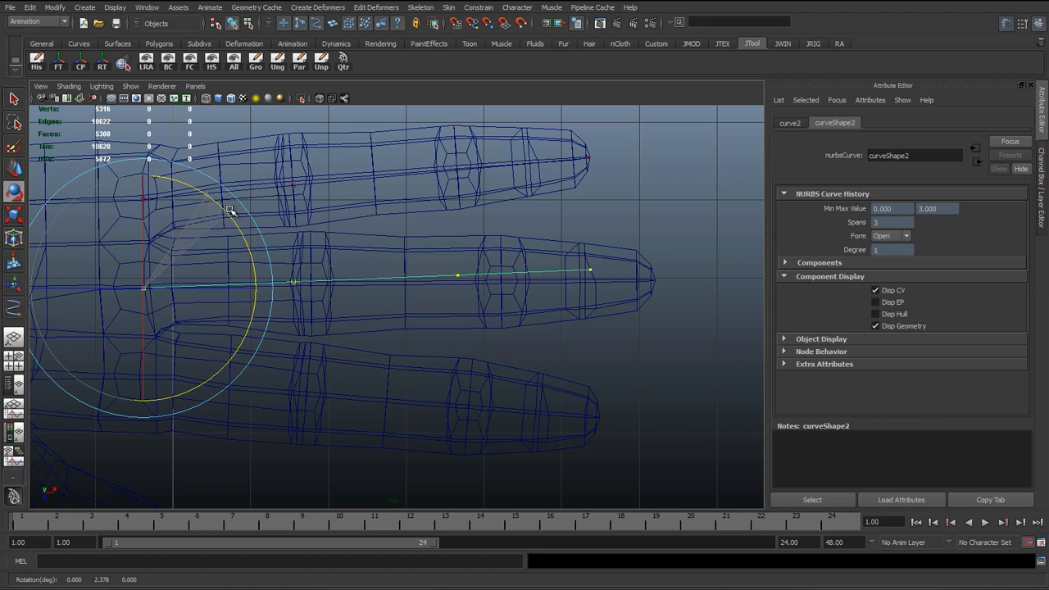
mouse_move(580, 284)
middle_mouse_down()
mouse_move(607, 281)
mouse_move(591, 282)
middle_mouse_up()
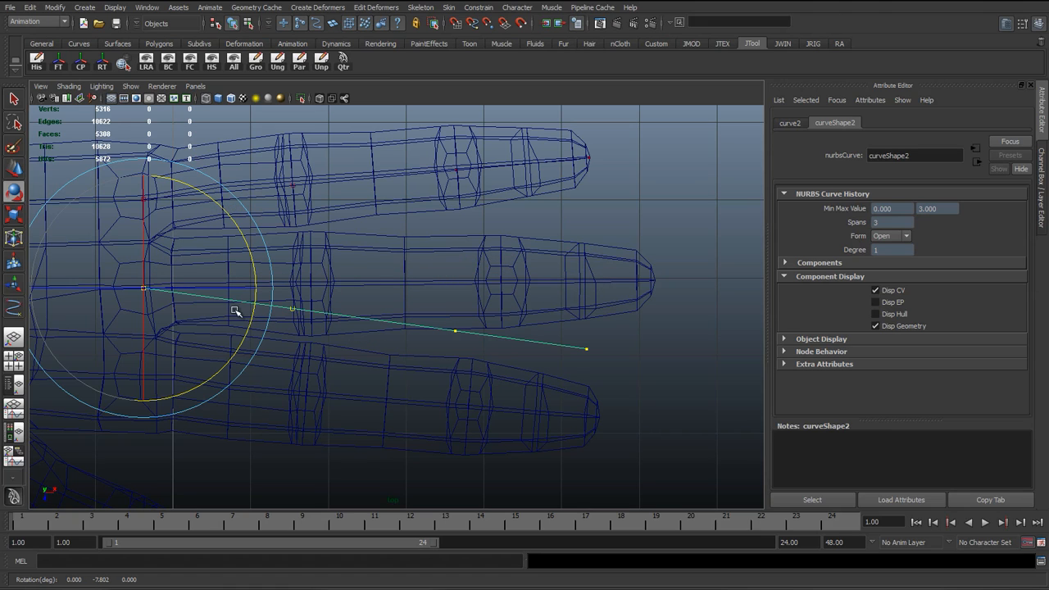
left_click_drag(272, 270, 271, 267)
middle_click_drag(457, 350, 452, 346)
key("r")
middle_click_drag(363, 345, 426, 347)
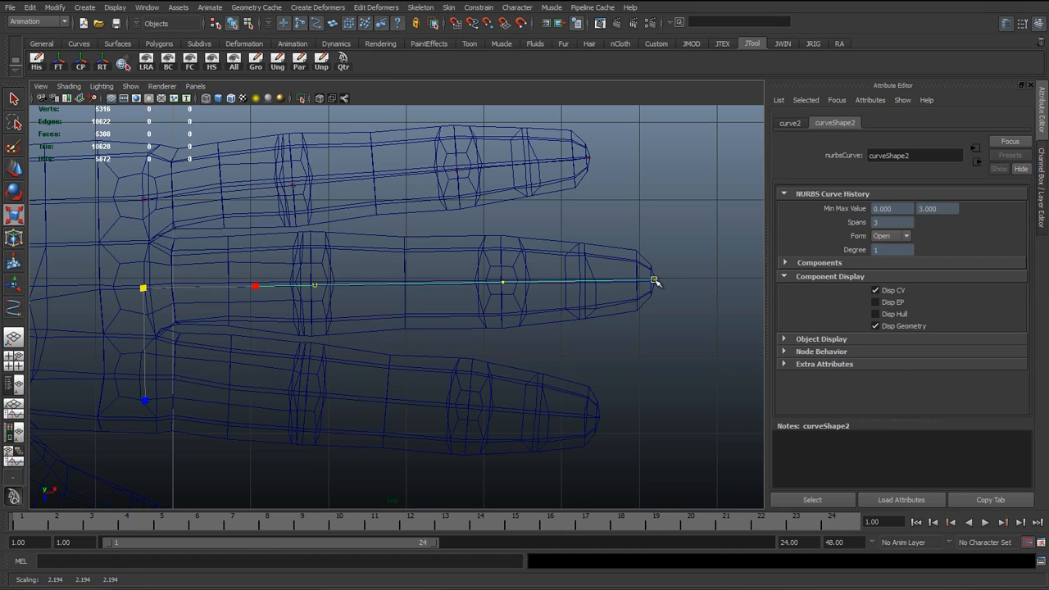
Slide the duplicated curve's two inner control vertices onto the middle finger's knuckles and return to whole-object selection
right_click_drag(614, 229, 517, 297)
left_click(517, 294)
key("w")
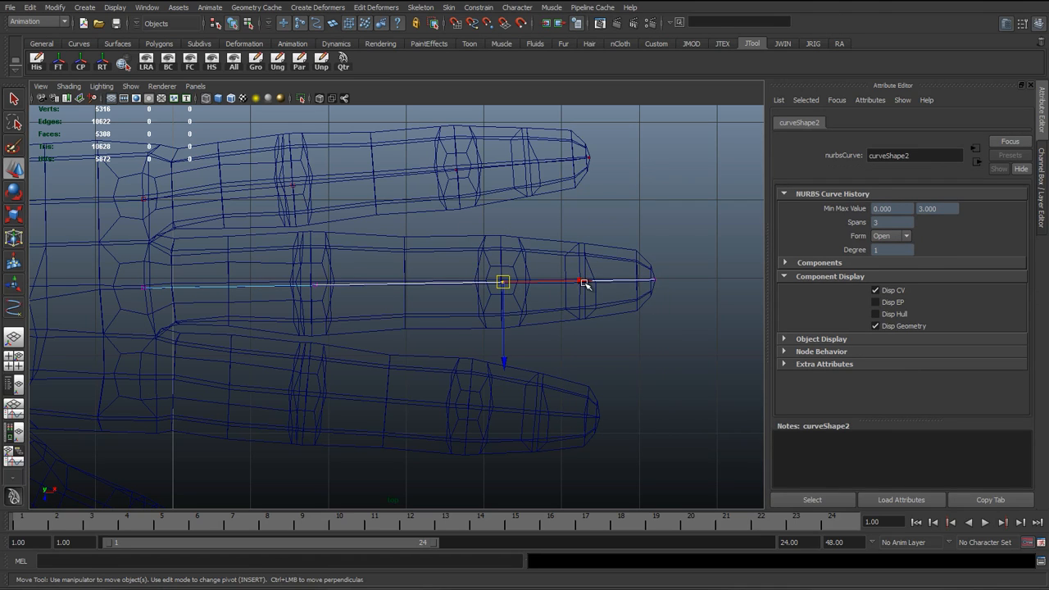
left_click_drag(598, 248, 580, 281)
left_click_drag(278, 268, 392, 283)
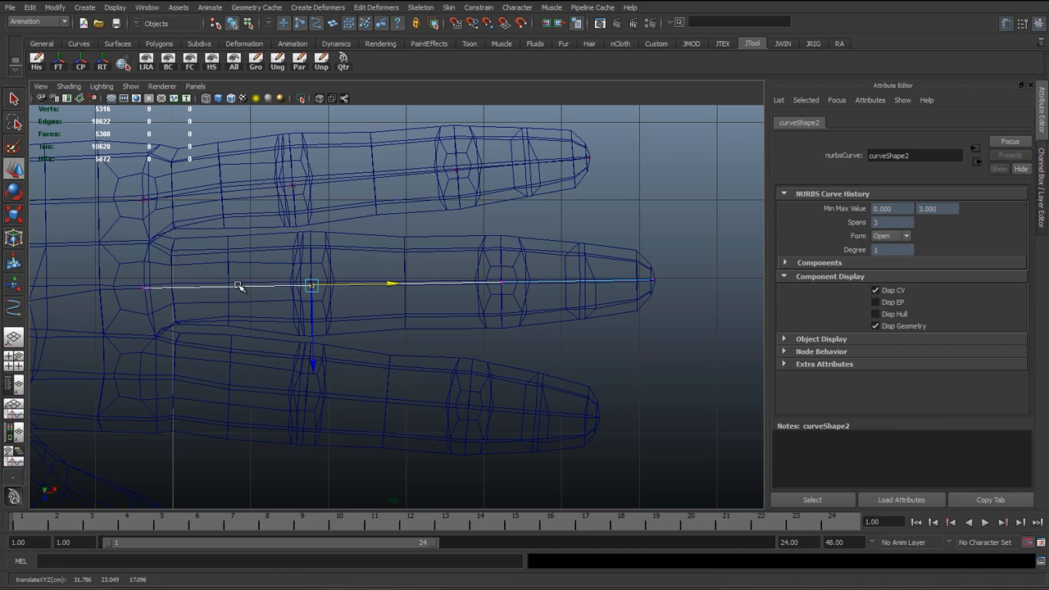
right_click_drag(238, 285, 250, 280)
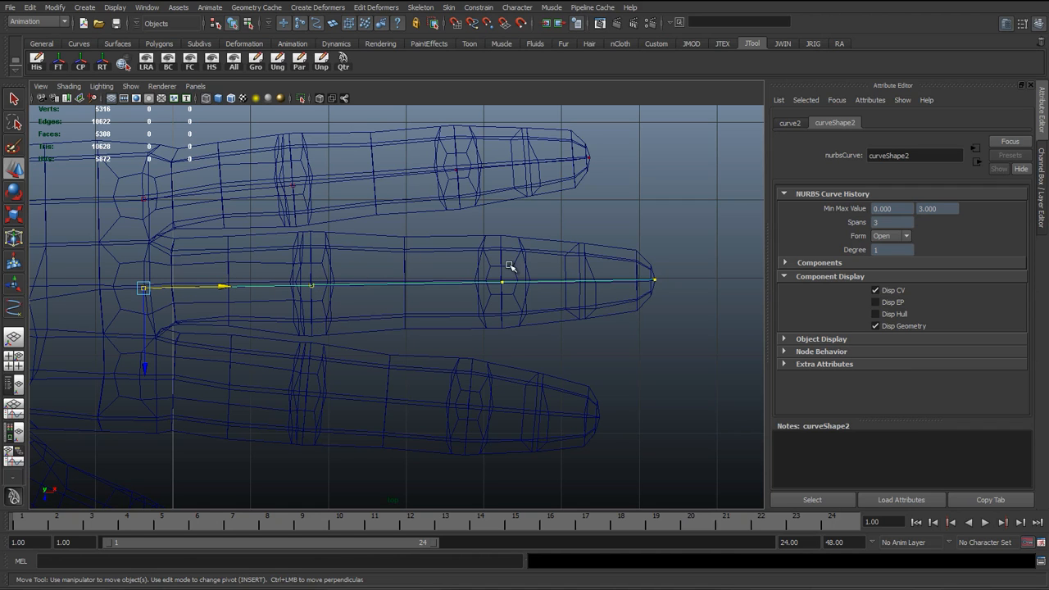
middle_click_drag(262, 313, 375, 270, "alt")
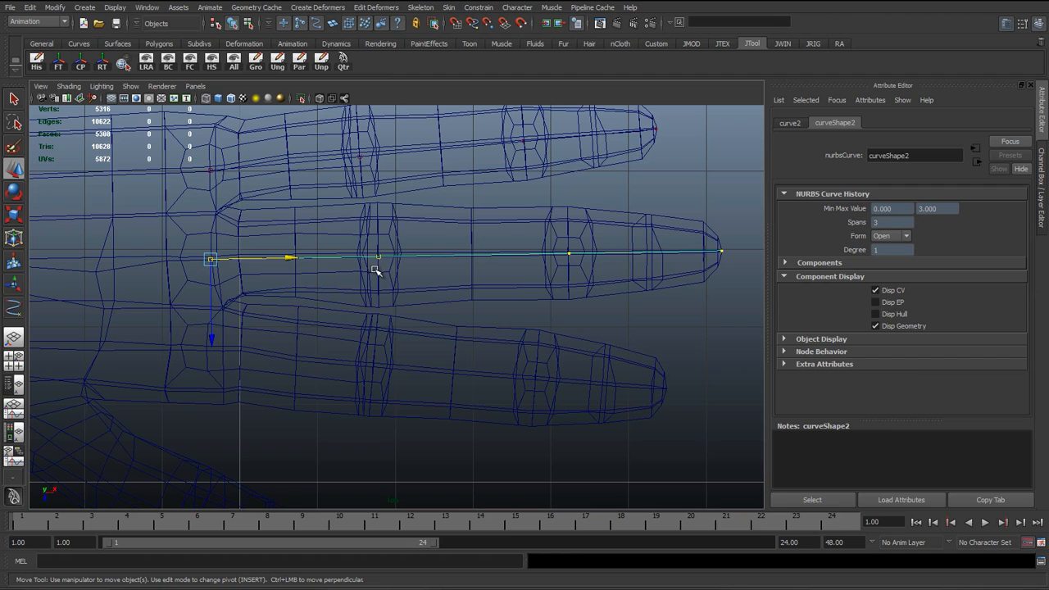
Duplicate the middle finger's curve, place the copy's start at the index finger's base knuckle, and rotate it about -5 degrees in Y
key("ctrl+d")
left_click_drag(211, 258, 206, 342)
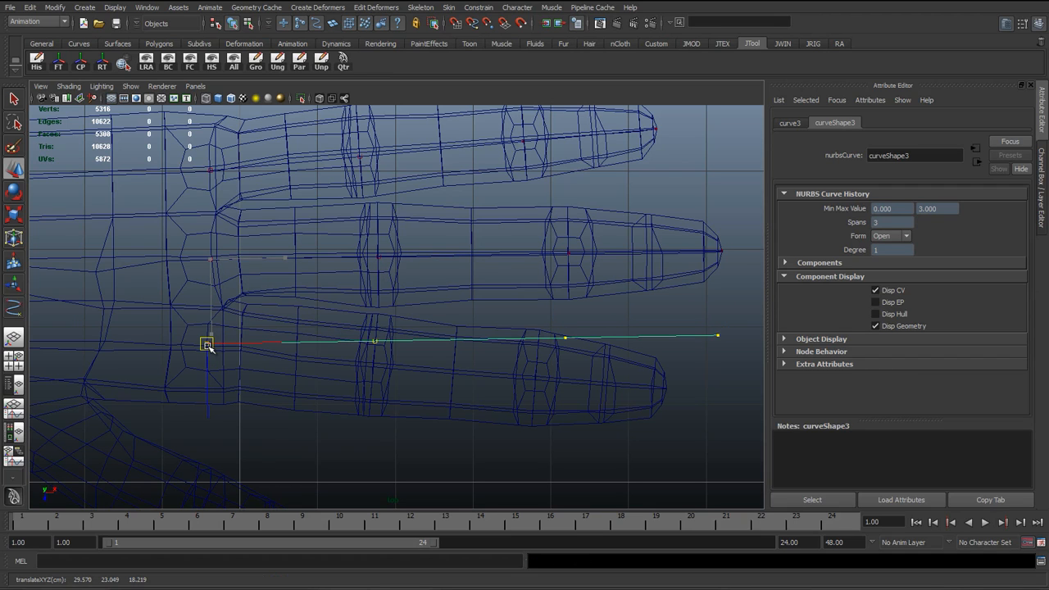
key("e")
middle_click_drag(456, 288, 514, 244)
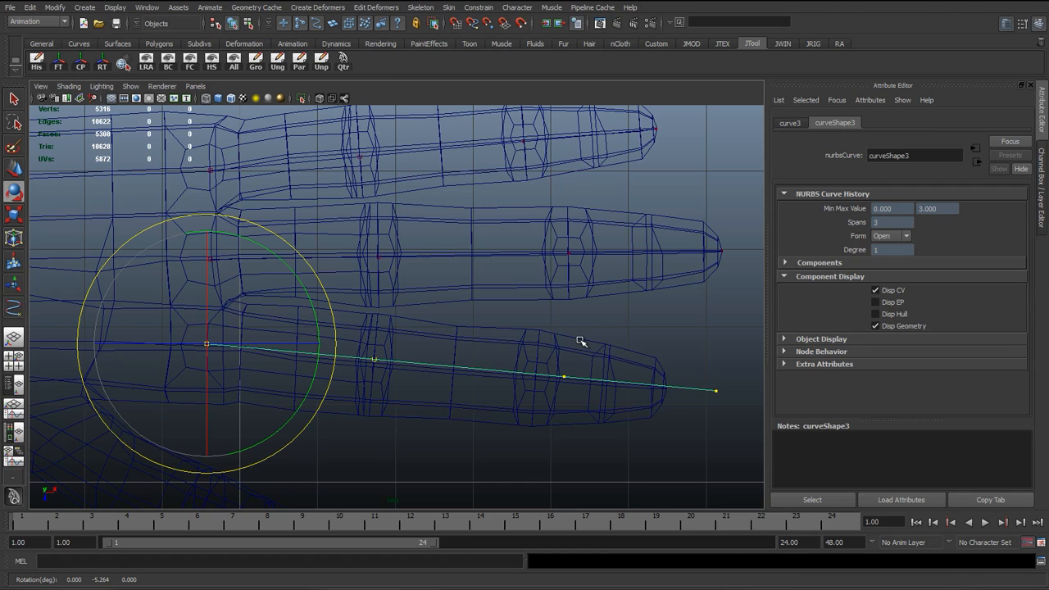
middle_click_drag(581, 341, 580, 340)
Scale the duplicated curve uniformly to about 1.98 to reach the index fingertip and fine-tune its rotation along the finger
key("r")
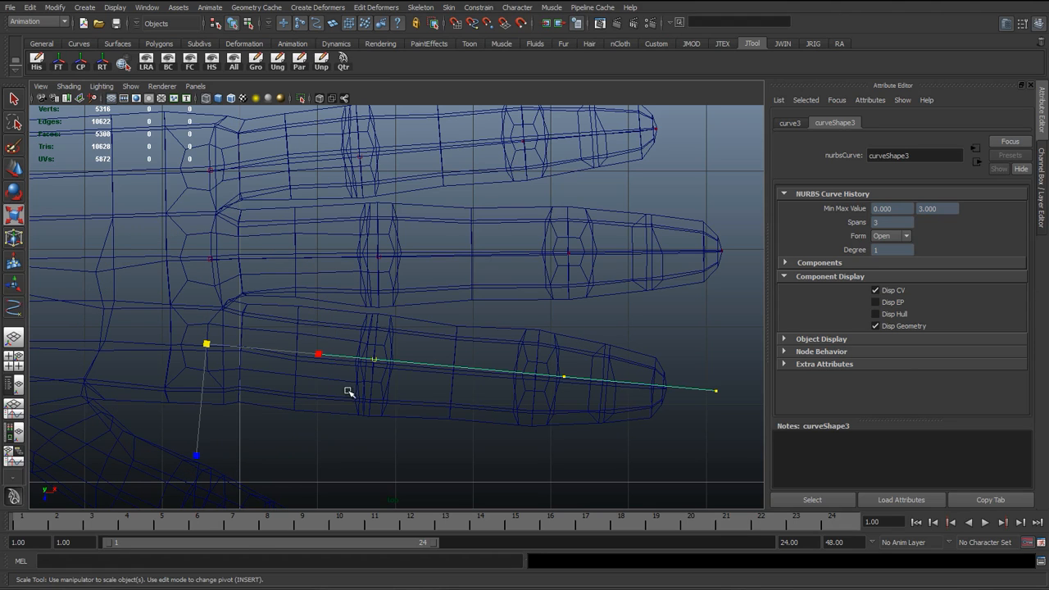
middle_click_drag(349, 391, 414, 406)
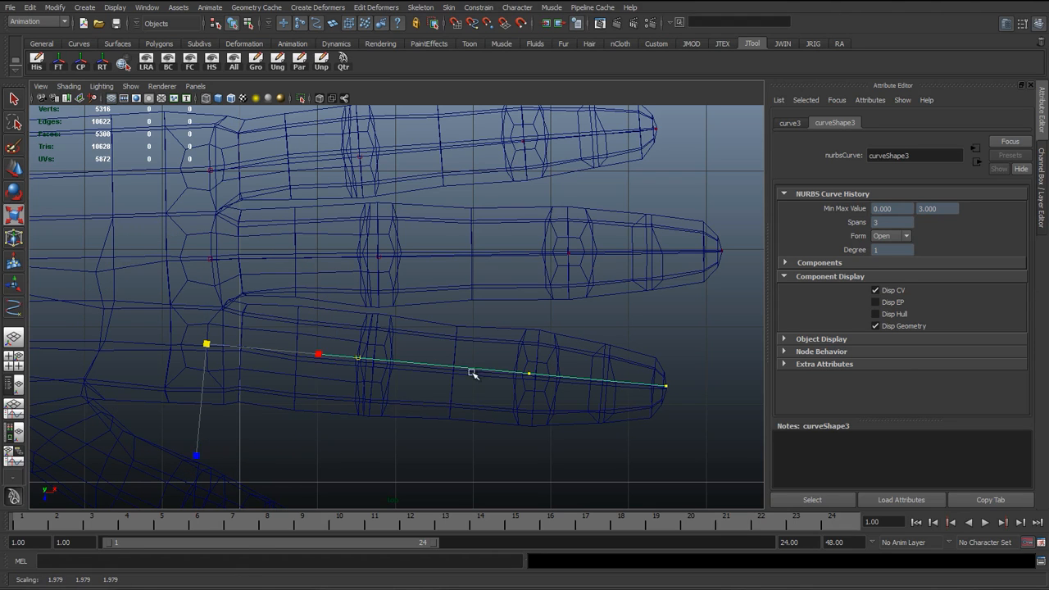
key("e")
middle_click_drag(590, 298, 590, 298)
key("w")
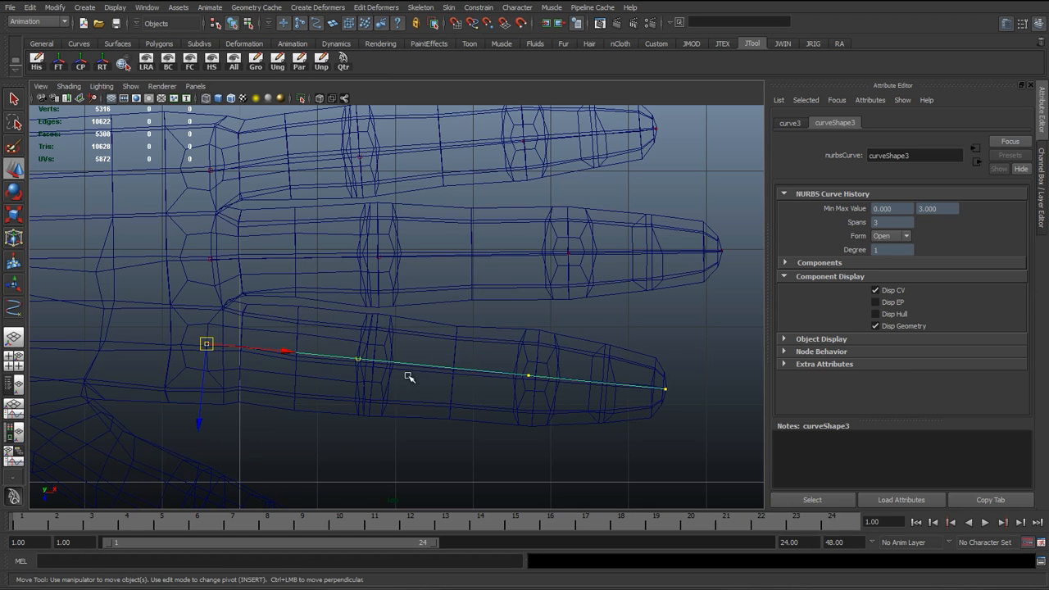
Slide the index finger curve's two inner control vertices onto the finger's knuckles and clear the selection
middle_click_drag(389, 359, 358, 297, "alt")
right_click_drag(414, 282, 285, 269)
left_click_drag(283, 268, 387, 337)
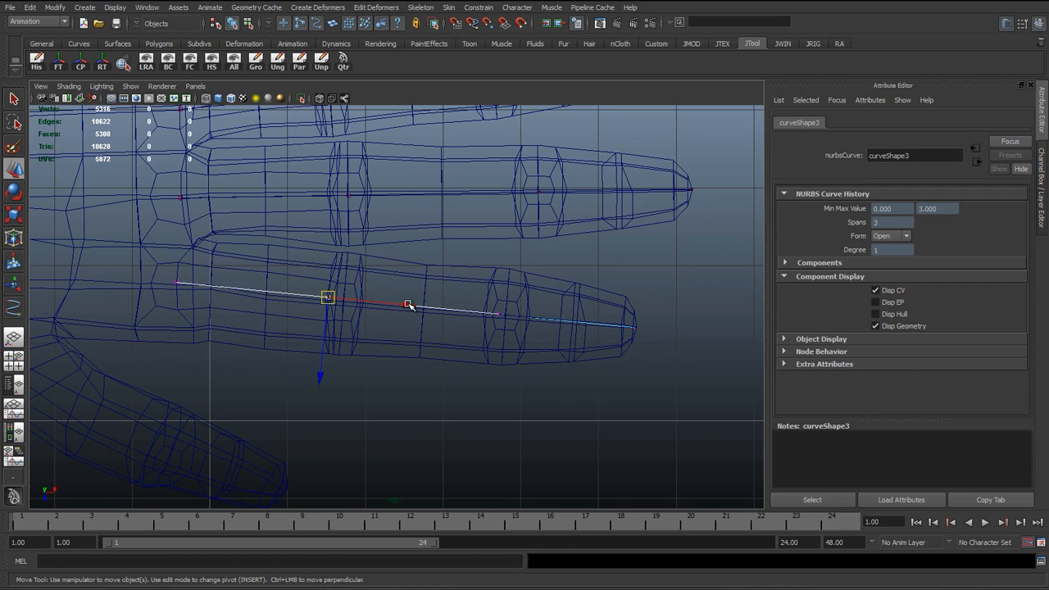
left_click_drag(455, 306, 564, 328)
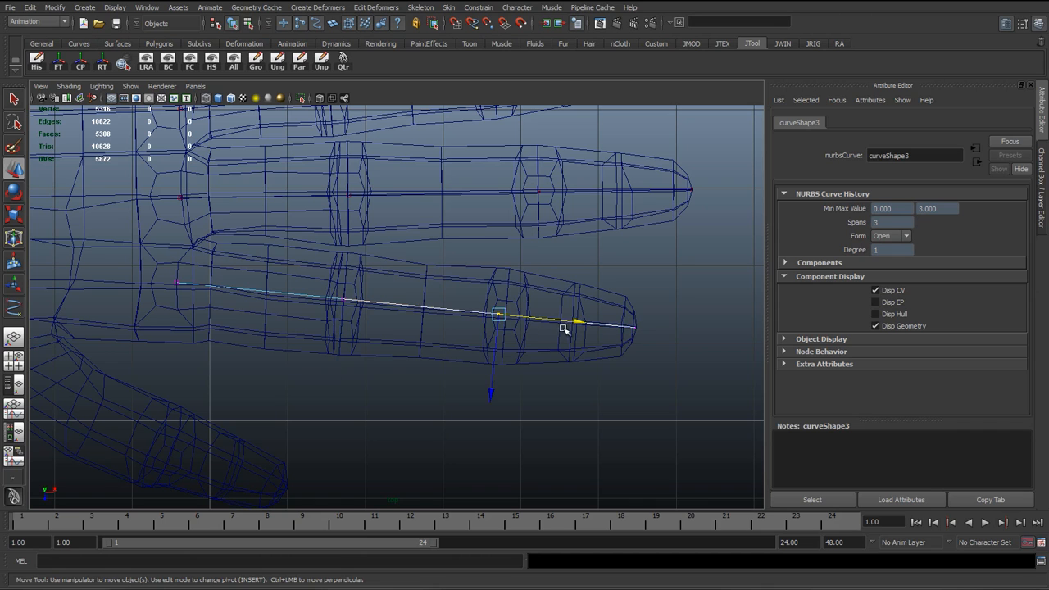
middle_click_drag(579, 322, 587, 325)
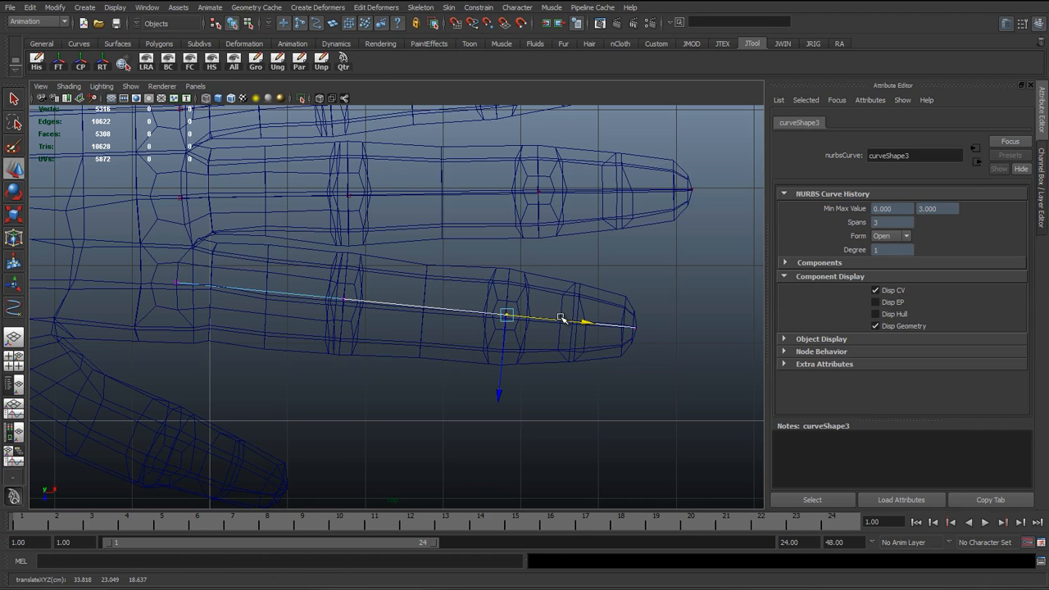
key("5")
key("4")
mouse_move(307, 333)
middle_mouse_down("alt")
mouse_move(521, 330)
mouse_move(368, 338)
middle_mouse_up("alt")
left_click(492, 359)
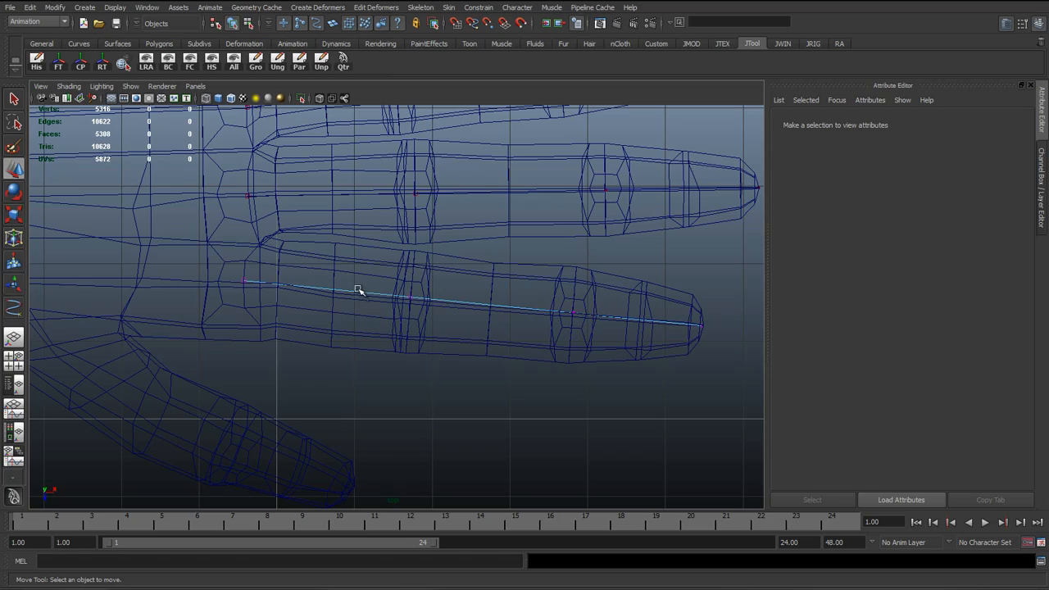
Examine the shaded hand in perspective from several angles to judge the thumb's direction relative to the fingers
key("space")
mouse_move(356, 308)
left_mouse_down()
mouse_move(356, 284)
mouse_move(431, 229)
mouse_move(355, 295)
mouse_move(357, 308)
left_mouse_up()
key("5")
mouse_move(403, 336)
left_mouse_down("alt")
mouse_move(407, 363)
mouse_move(445, 304)
mouse_move(426, 350)
mouse_move(431, 363)
mouse_move(321, 333)
mouse_move(342, 366)
mouse_move(380, 364)
mouse_move(363, 328)
mouse_move(440, 321)
mouse_move(363, 281)
mouse_move(290, 297)
left_mouse_up("alt")
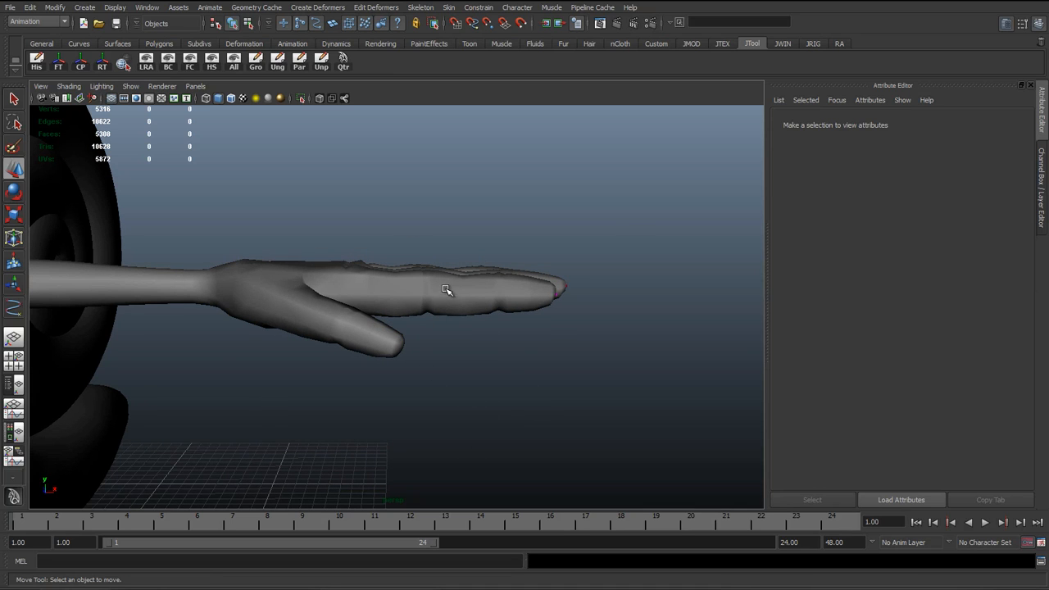
left_click_drag(447, 290, 437, 319, "alt")
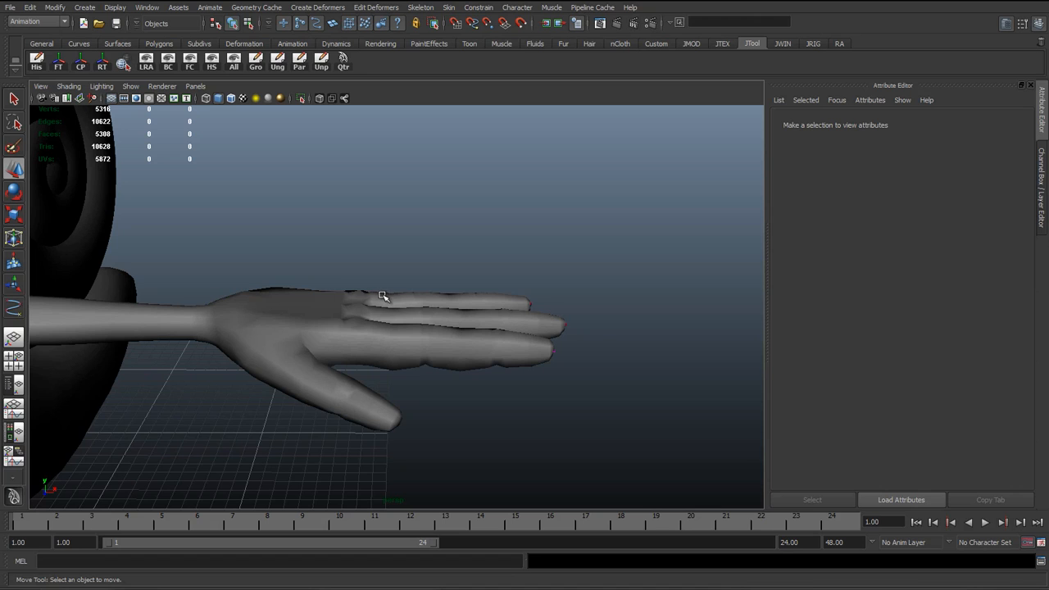
left_click_drag(340, 327, 293, 330, "alt")
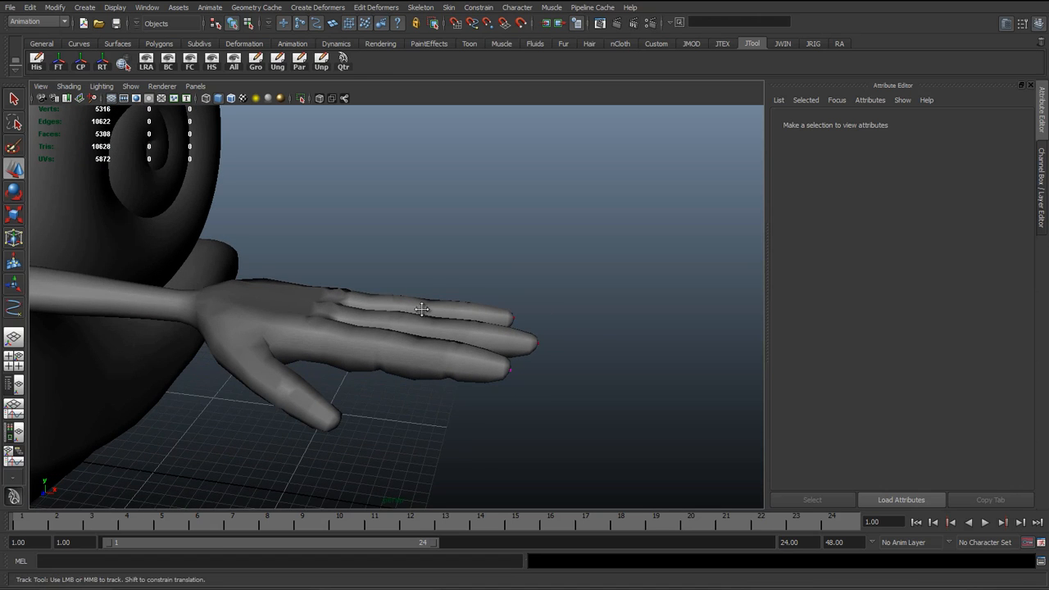
middle_click_drag(427, 307, 438, 301, "alt")
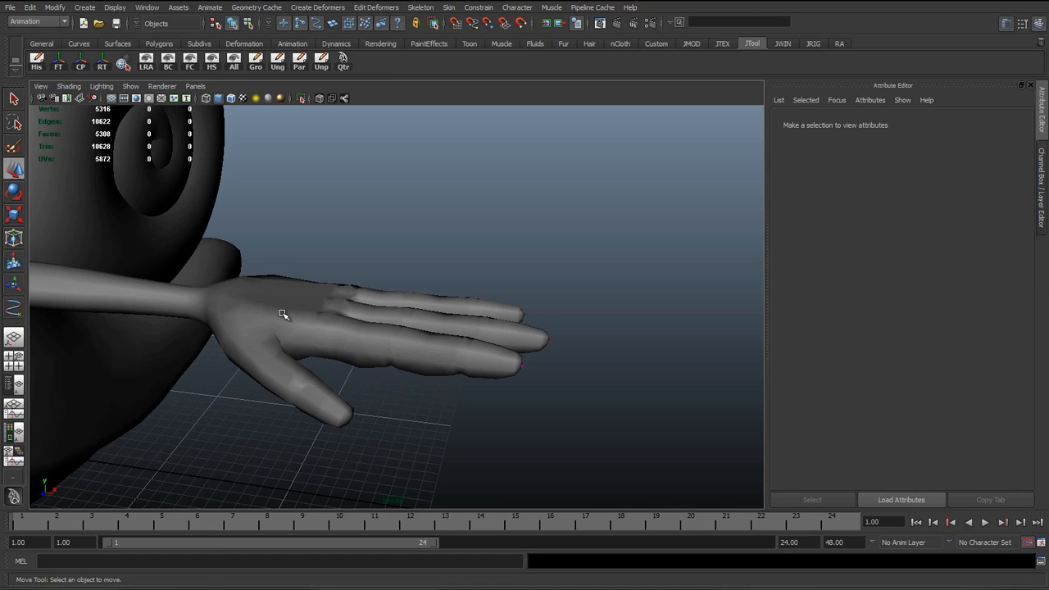
left_click_drag(285, 321, 305, 354, "alt")
Duplicate the index finger's curve in the wireframe top view and place the copy's start in the palm near the thumb's base
key("space")
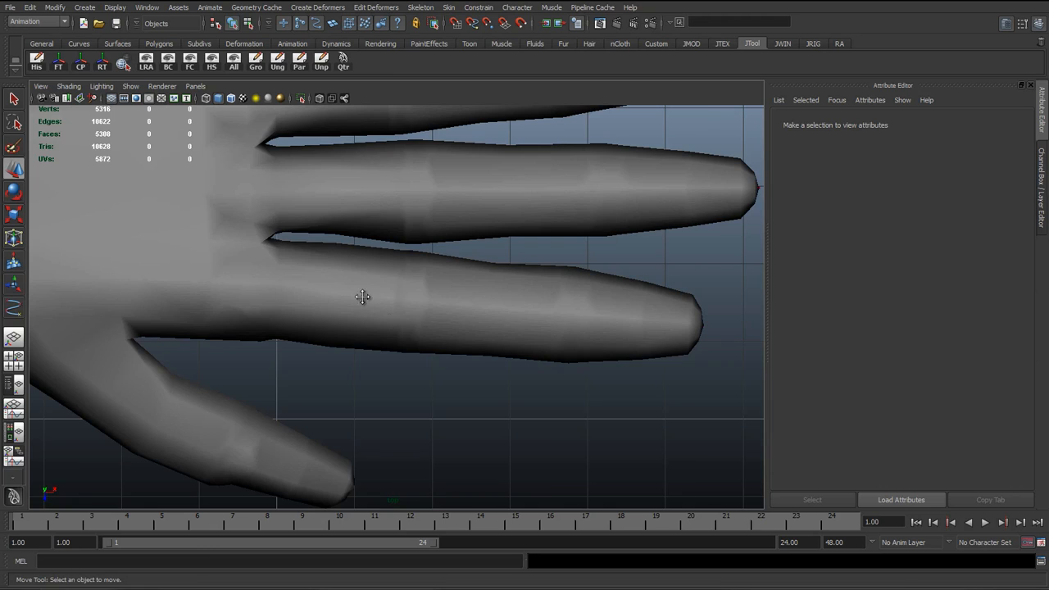
middle_click_drag(363, 297, 399, 337, "alt")
key("4")
left_click(389, 335)
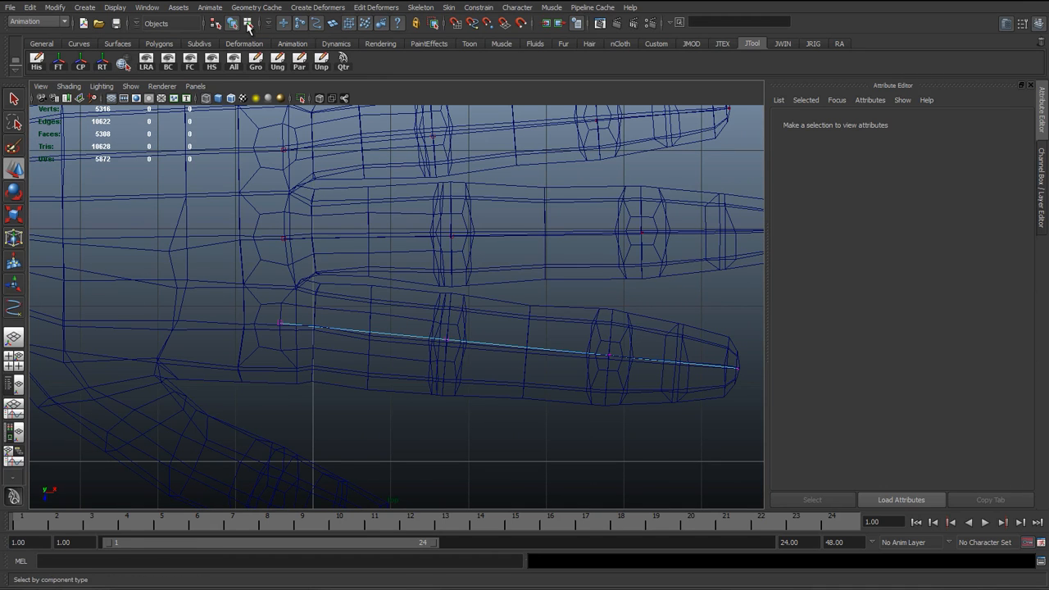
left_click_drag(271, 140, 755, 413)
scroll(294, 361, "down", 5)
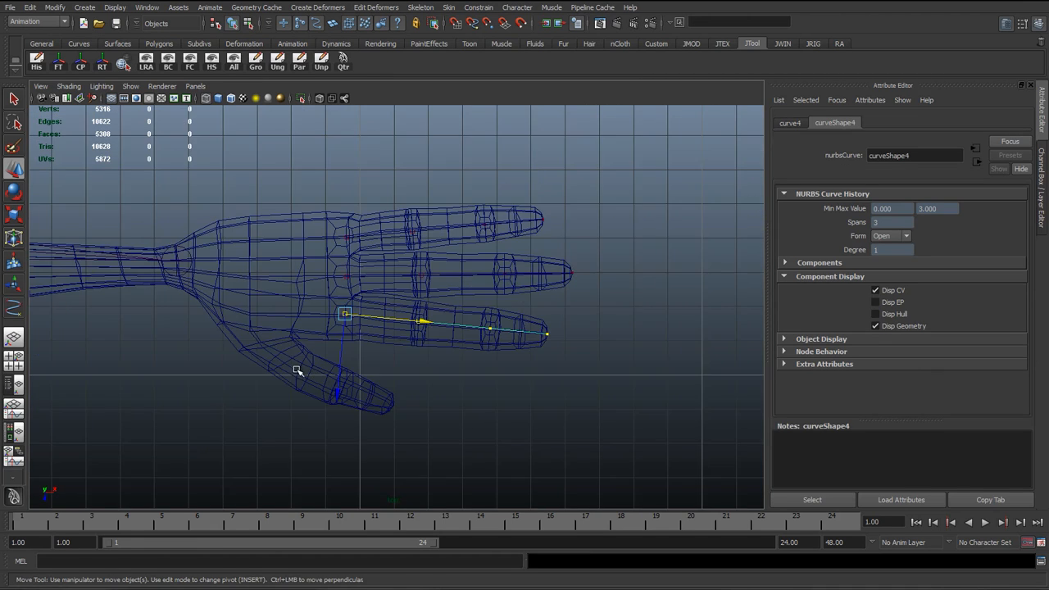
middle_click_drag(316, 369, 346, 362, "alt")
scroll(347, 363, "up", 3)
left_click_drag(363, 309, 234, 318)
Move the duplicated curve's second, third and end control vertices along the thumb to its base knuckle, outer knuckle and tip
scroll(262, 336, "up", 2)
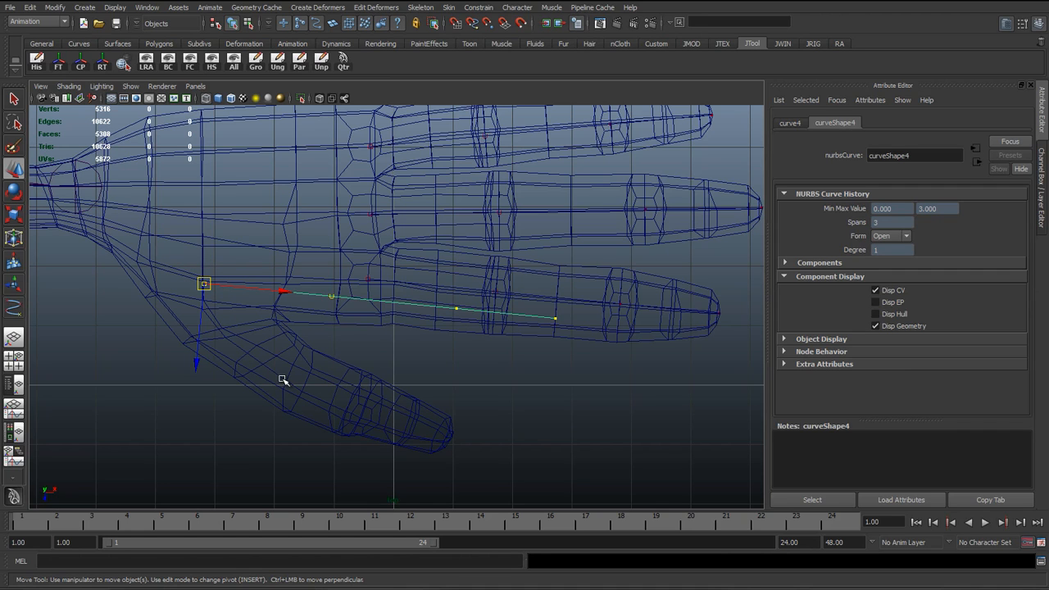
scroll(271, 377, "up", 2)
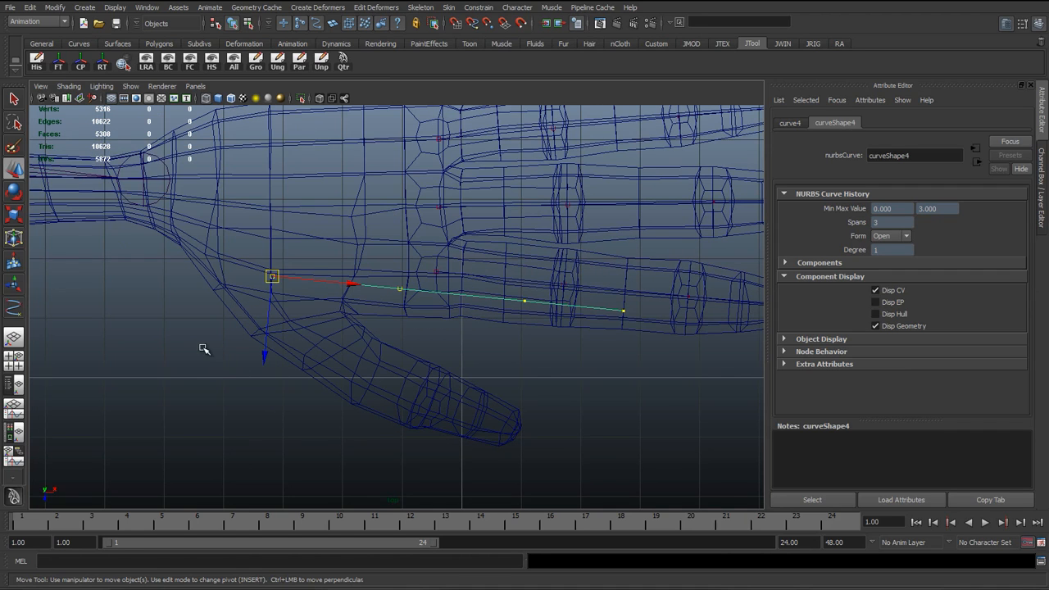
scroll(219, 378, "up", 2)
right_click_drag(161, 320, 105, 321)
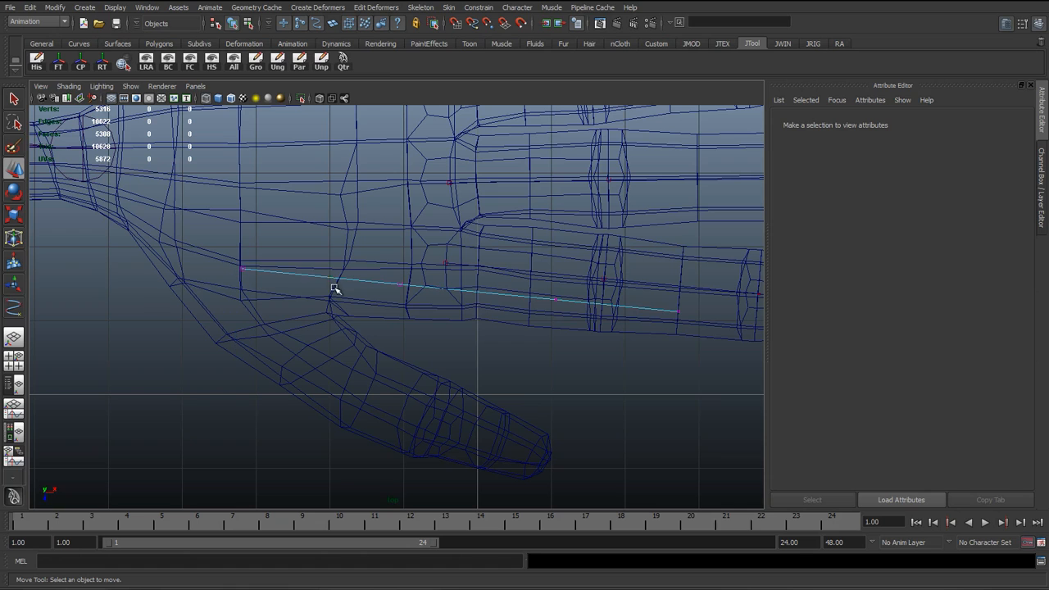
left_click_drag(416, 302, 310, 352)
left_click_drag(569, 309, 433, 435)
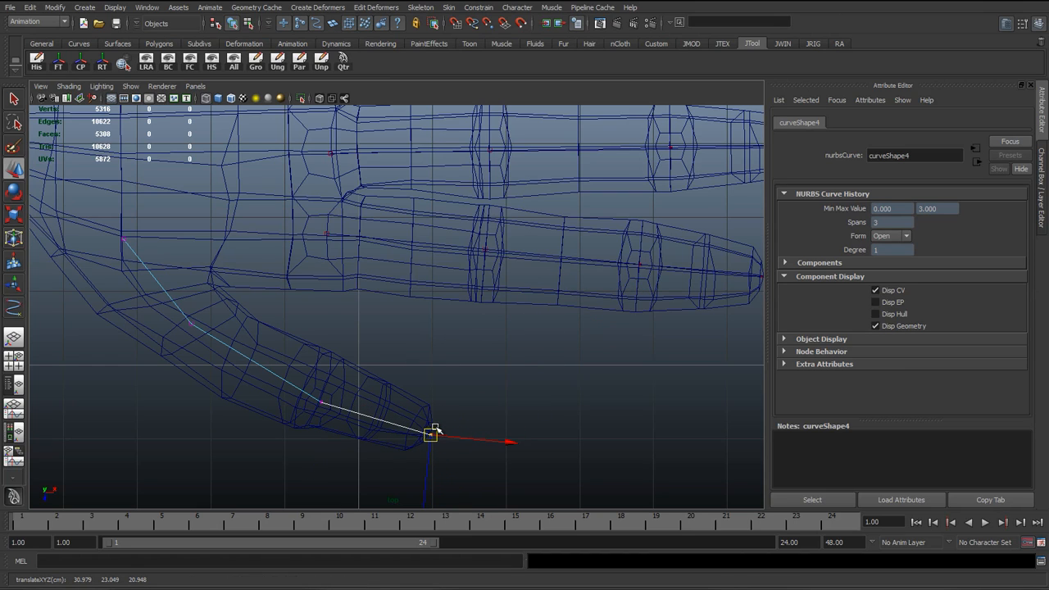
left_click_drag(174, 308, 300, 340, "alt")
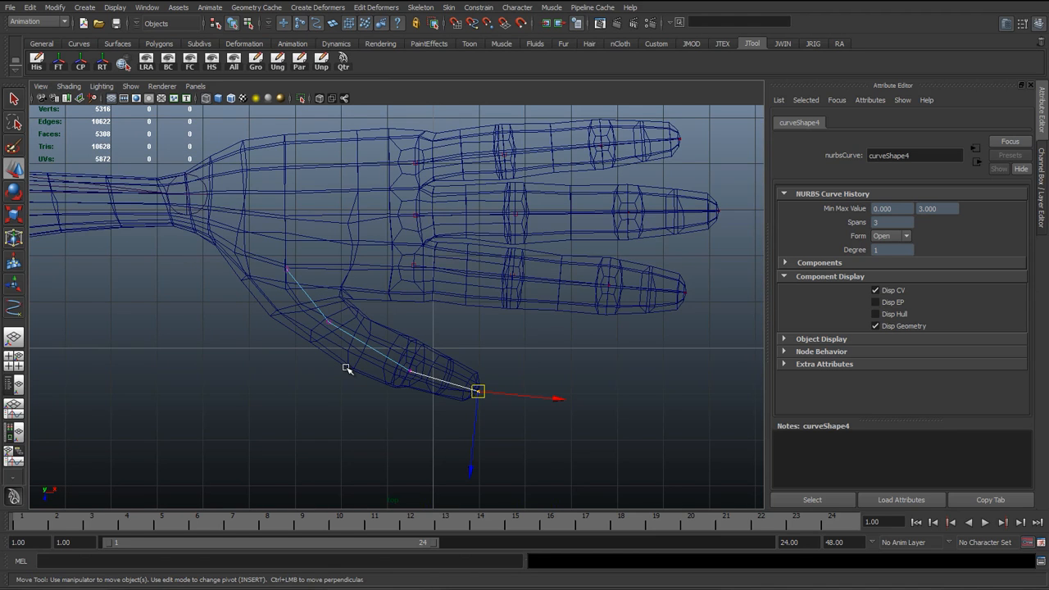
Move the thumb curve's start vertex farther up into the palm and adjust its second vertex at the thumb's base knuckle
scroll(346, 367, "up", 2)
left_click_drag(249, 217, 302, 304)
scroll(318, 358, "up", 3)
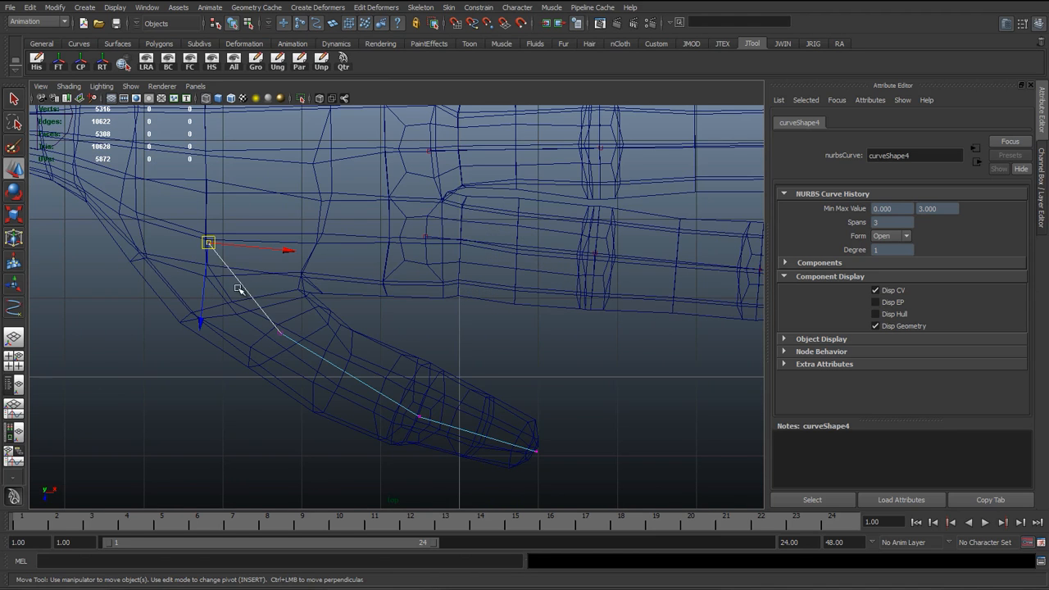
middle_click_drag(238, 289, 276, 346, "alt")
left_click_drag(247, 301, 245, 199)
left_click_drag(298, 361, 331, 399)
middle_click_drag(343, 399, 281, 344)
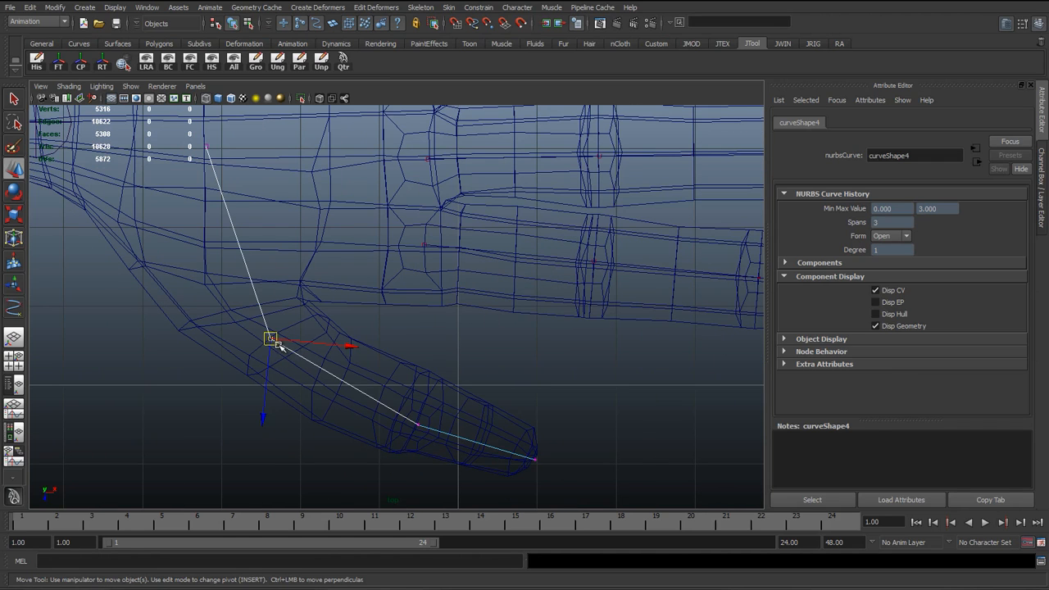
middle_click_drag(342, 368, 298, 322, "alt")
Check the thumb curve's outer vertices and move its start vertex back down in the palm, closer to the thumb's base
left_click(374, 380)
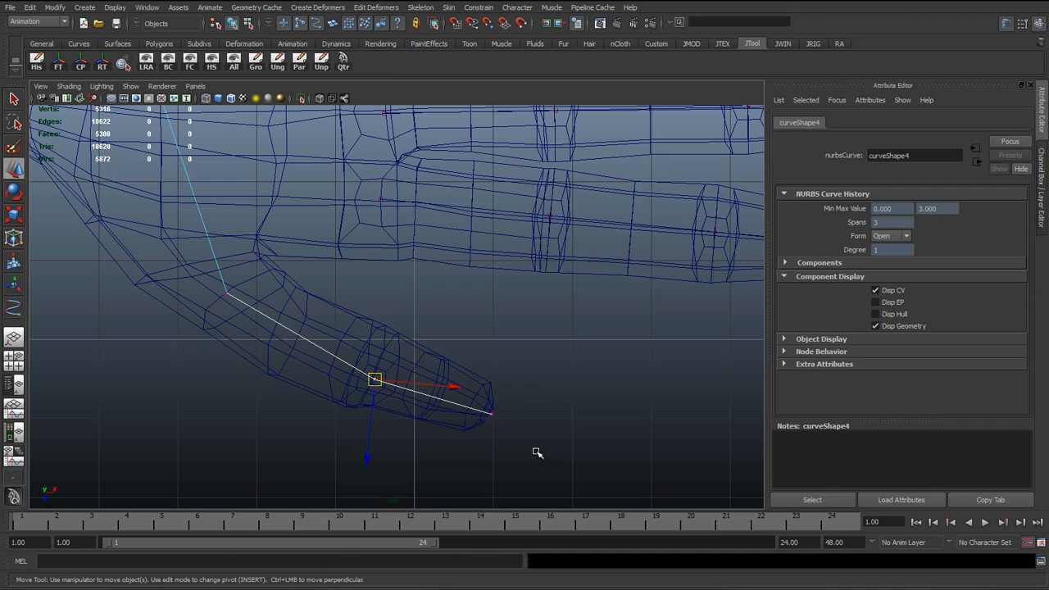
key("Right")
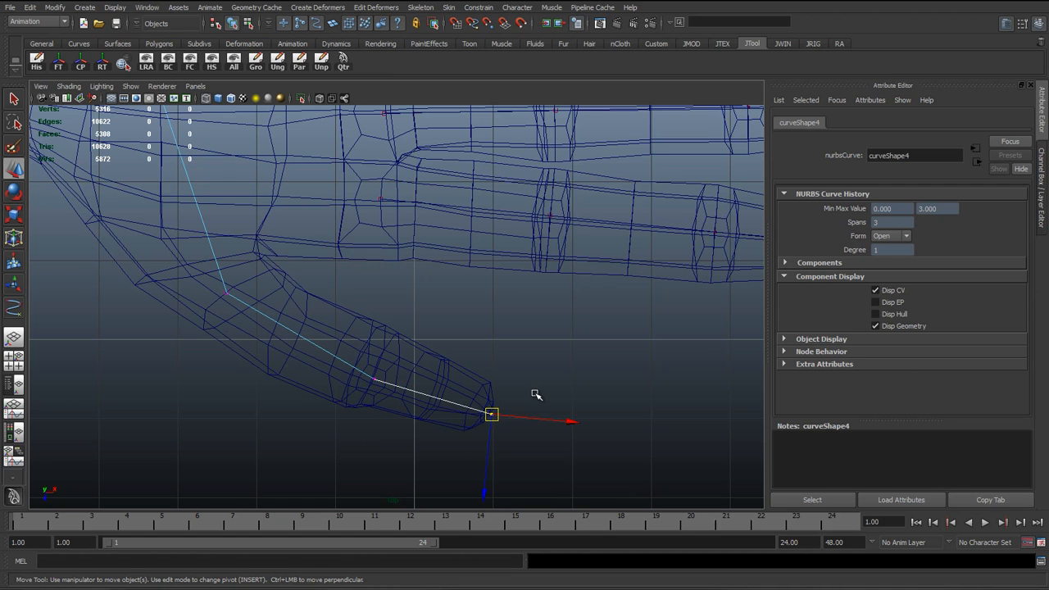
middle_click_drag(421, 304, 482, 407, "alt")
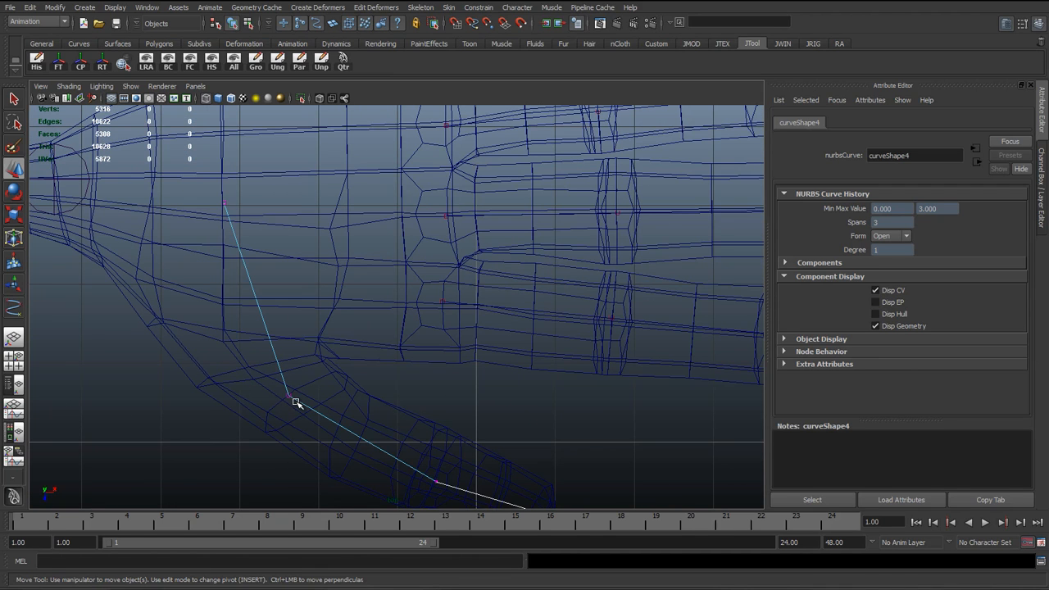
middle_click_drag(280, 303, 317, 347, "alt")
left_click(260, 246)
left_click_drag(260, 245, 262, 363)
middle_click_drag(298, 386, 237, 308, "alt")
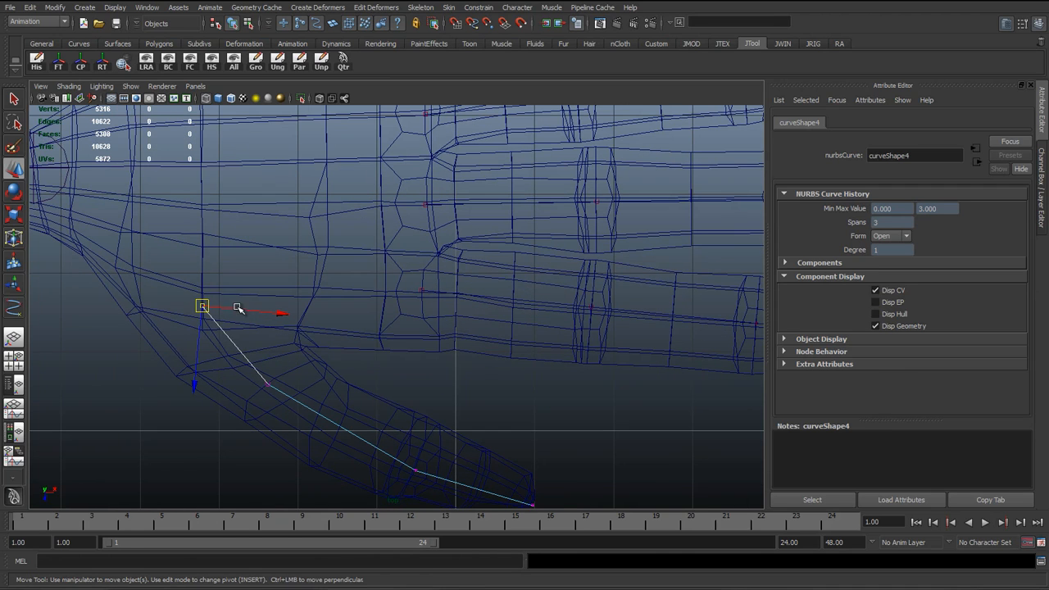
left_click_drag(200, 311, 201, 292)
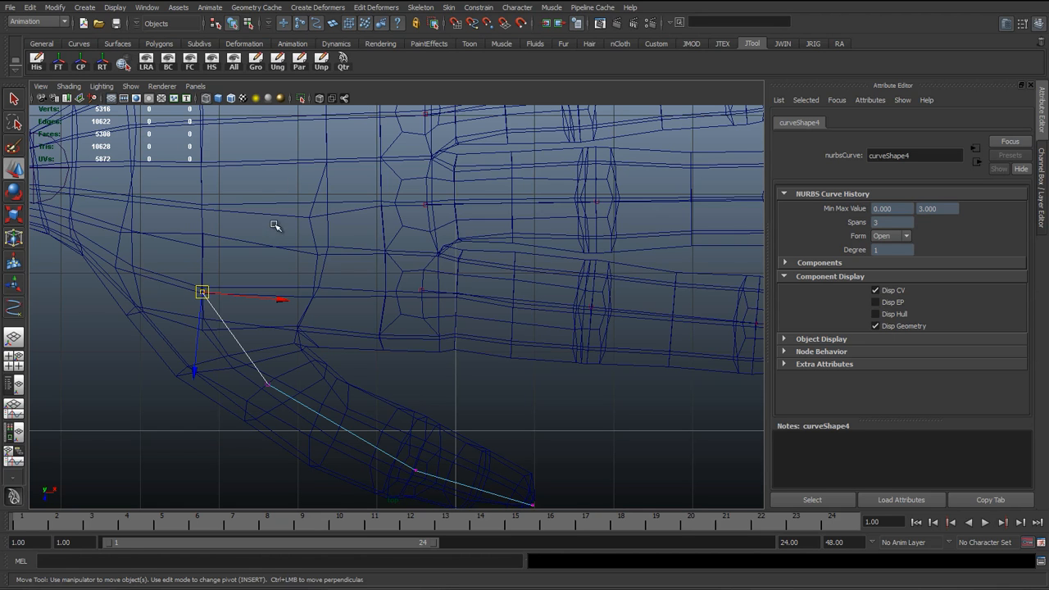
Examine the thumb curve's height against the thumb from the side in the perspective view
scroll(342, 397, "down", 5)
middle_click_drag(388, 361, 342, 284, "alt")
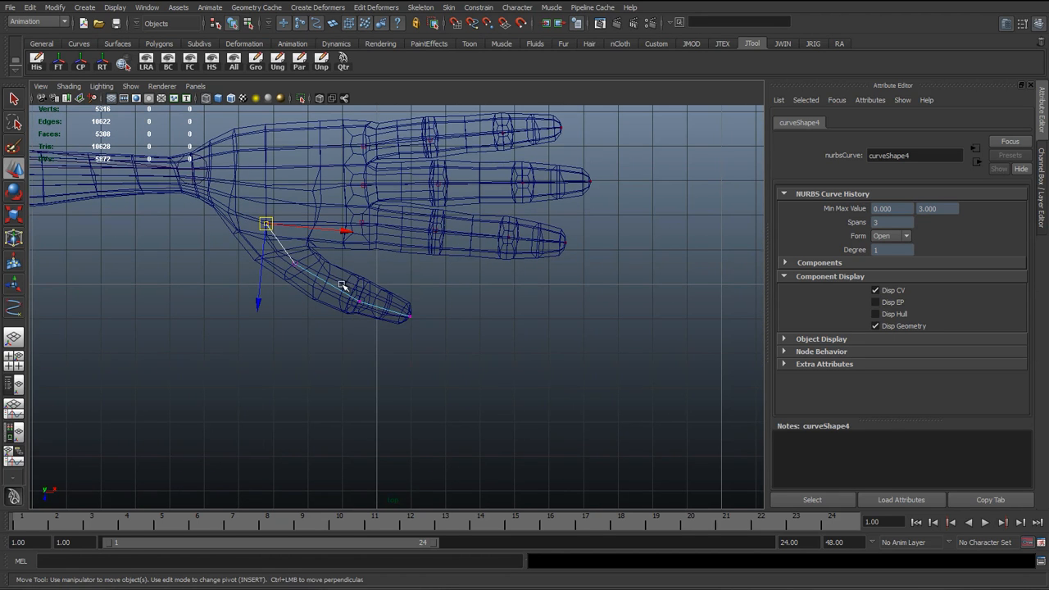
scroll(398, 306, "up", 3)
key("space")
left_click_drag(398, 305, 399, 272)
left_click_drag(375, 334, 332, 284, "alt")
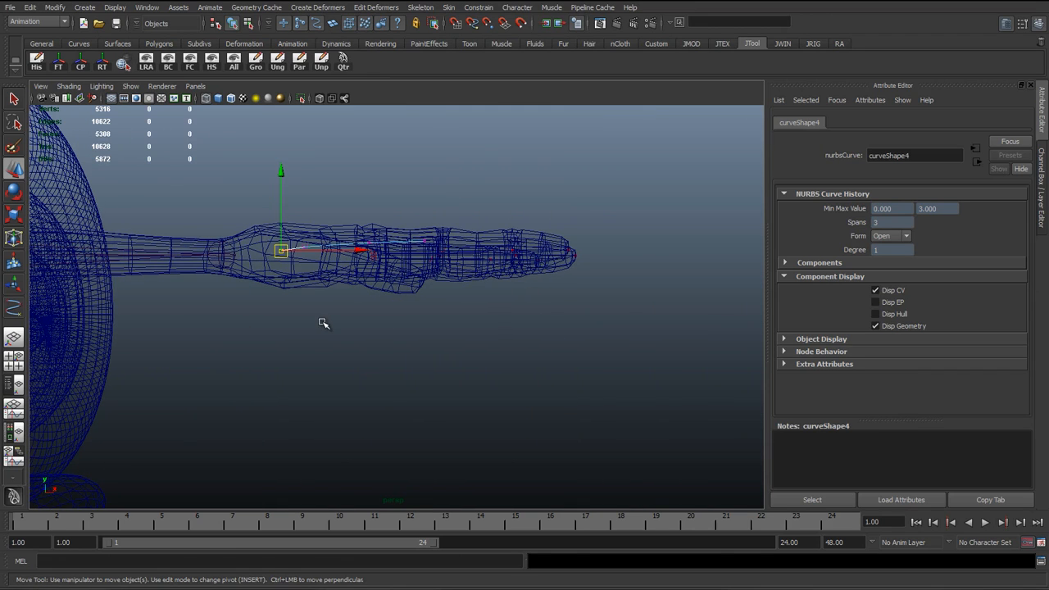
left_click_drag(323, 323, 338, 322, "alt")
middle_click_drag(356, 289, 403, 341, "alt")
scroll(325, 292, "up", 3)
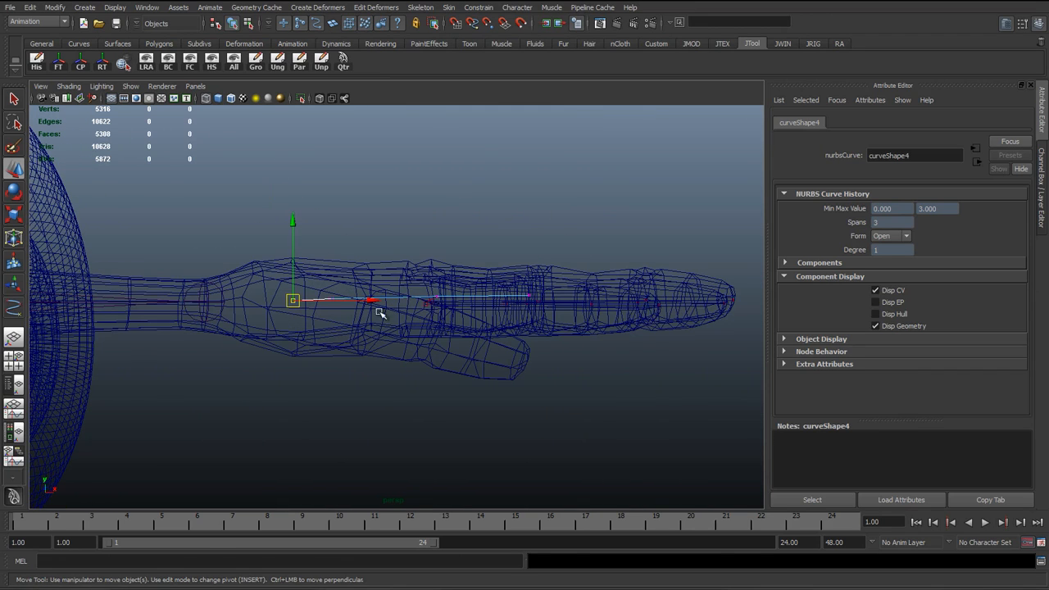
left_click_drag(379, 313, 388, 312, "alt")
Lower the thumb curve's second, third and end control vertices together toward the middle of the thumb in the side view
left_click_drag(324, 253, 611, 359)
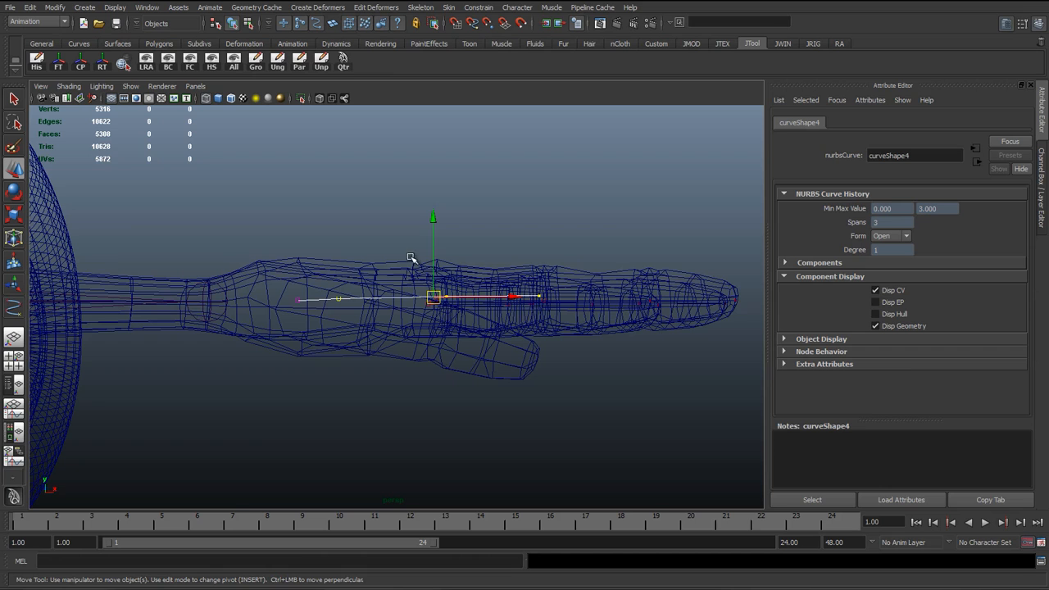
left_click_drag(345, 347, 341, 351, "alt")
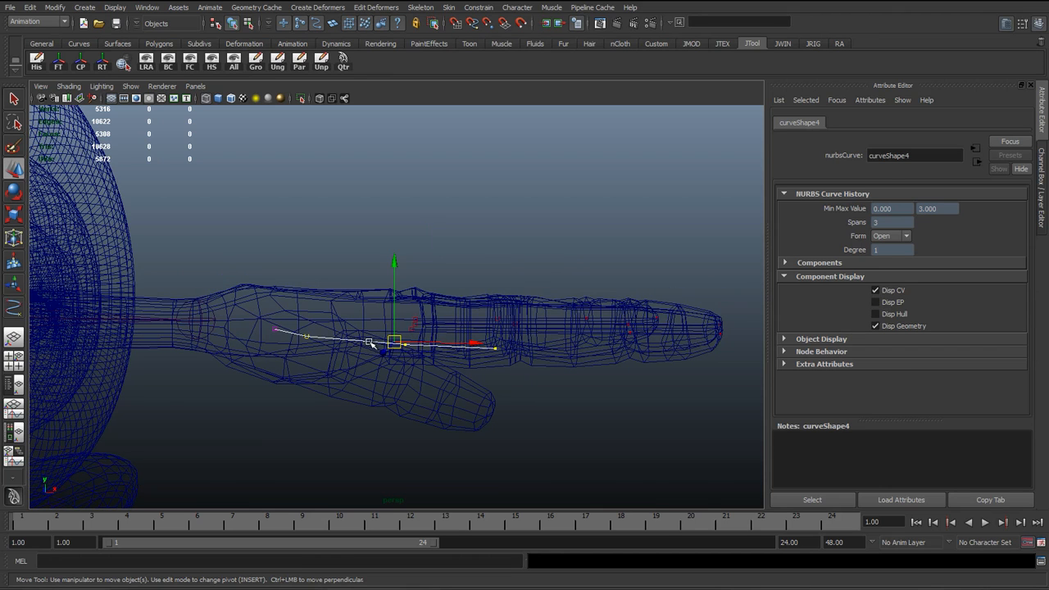
key("5")
key("4")
left_click_drag(393, 323, 436, 317, "alt")
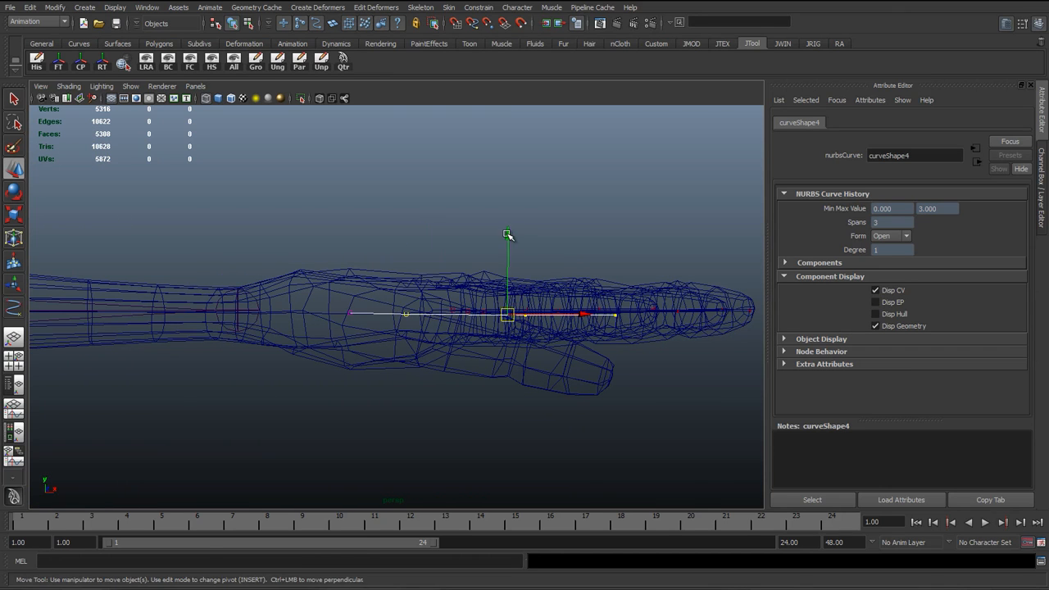
left_click_drag(506, 235, 515, 254)
Lower the thumb curve's two outer vertices further, with the end vertex lowest, so the curve slopes down to the thumb's tip
left_click_drag(374, 306, 430, 343, "shift")
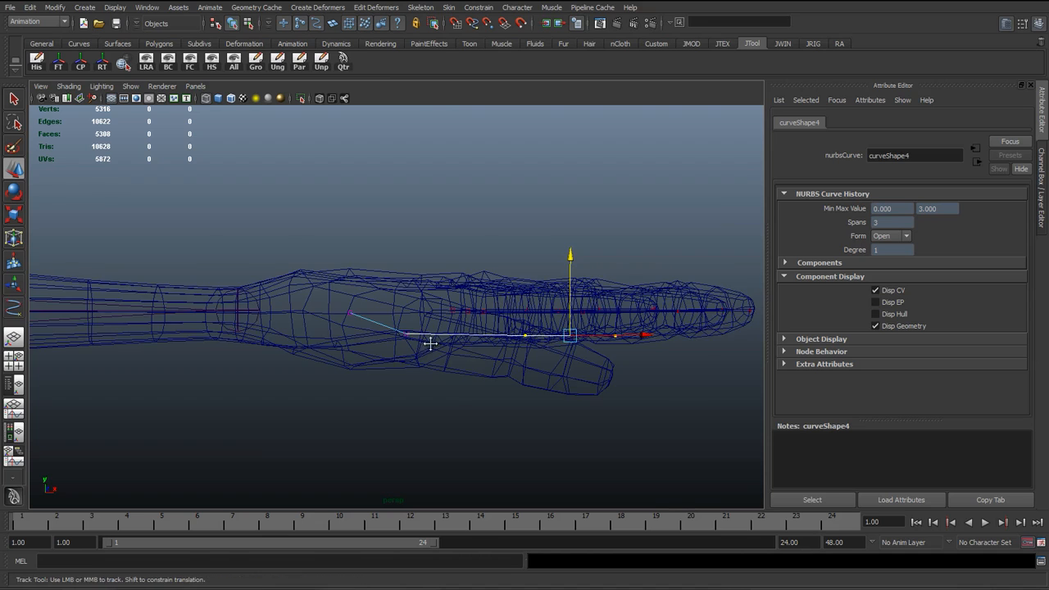
middle_click_drag(431, 344, 392, 331, "alt")
left_click_drag(468, 230, 471, 250)
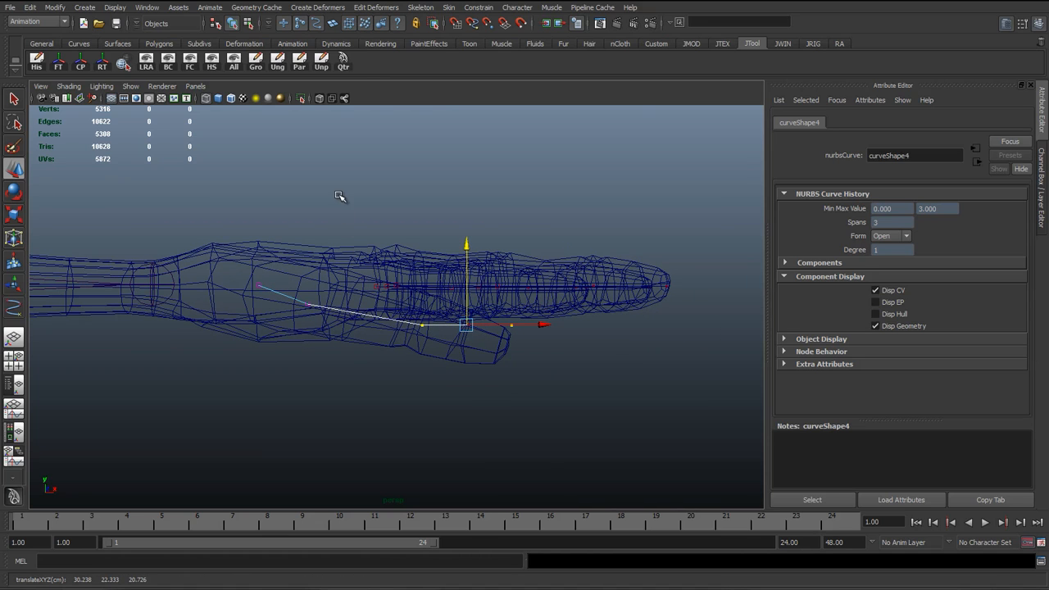
left_click_drag(406, 284, 435, 405)
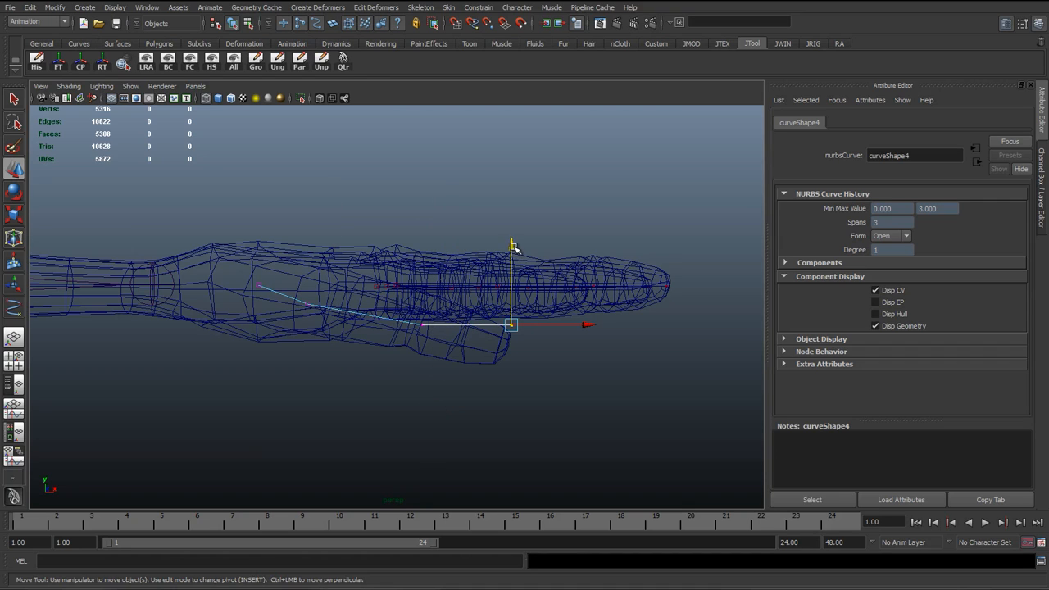
left_click_drag(513, 246, 511, 267)
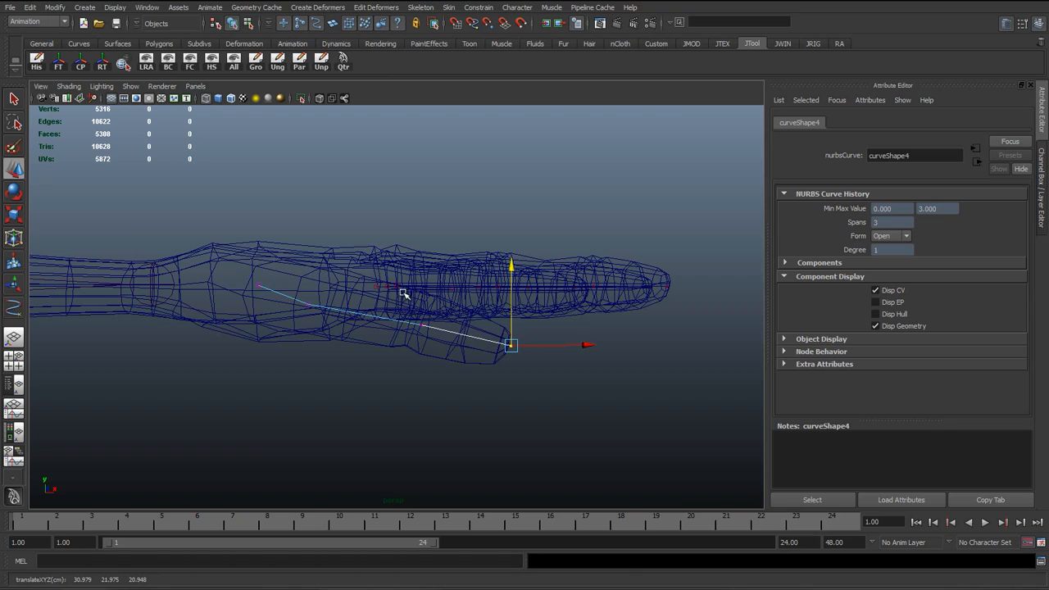
left_click_drag(406, 311, 449, 382)
left_click_drag(469, 257, 467, 262)
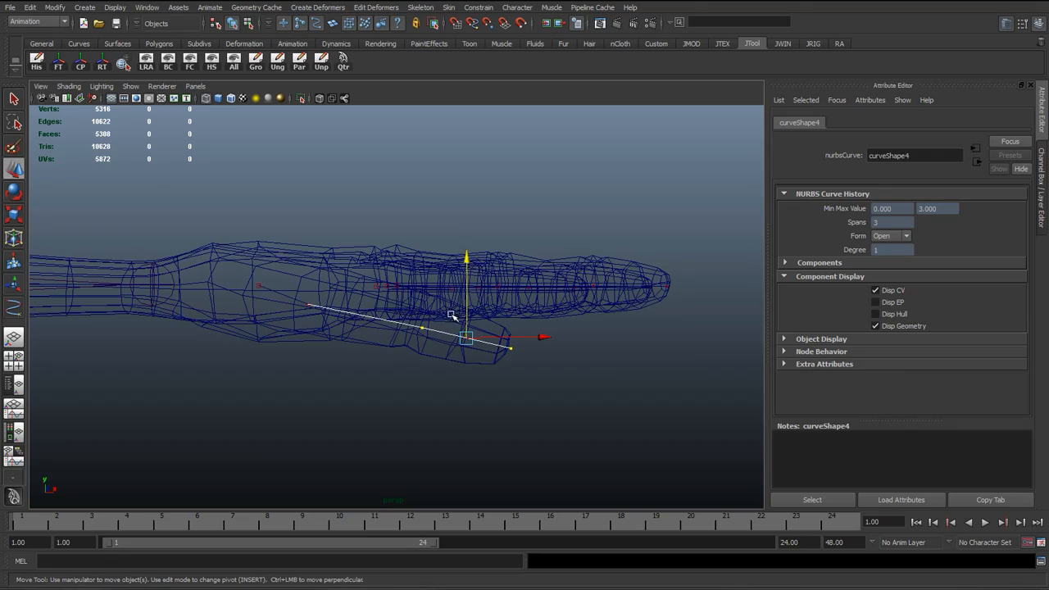
Nudge the thumb curve's second vertex at the base knuckle in the top view, and return to object selection with nothing selected
left_click_drag(416, 413, 283, 469, "alt")
left_click(500, 420)
middle_click_drag(295, 409, 353, 296, "alt")
left_click_drag(353, 296, 307, 356, "alt")
key("space")
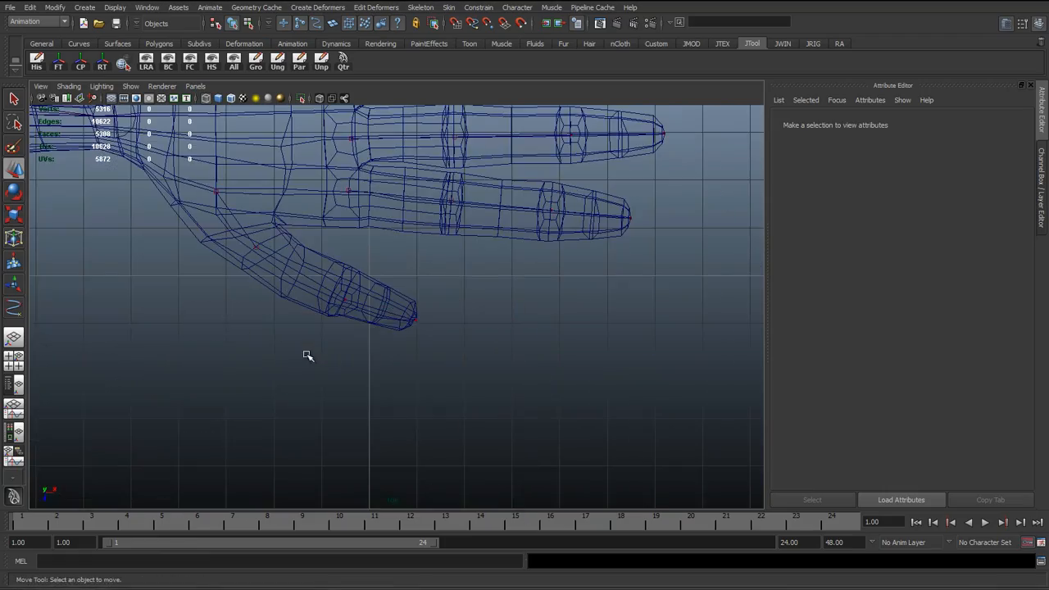
middle_click_drag(344, 340, 357, 371, "alt")
left_click_drag(358, 370, 227, 359, "alt")
key("space")
scroll(238, 295, "up", 3)
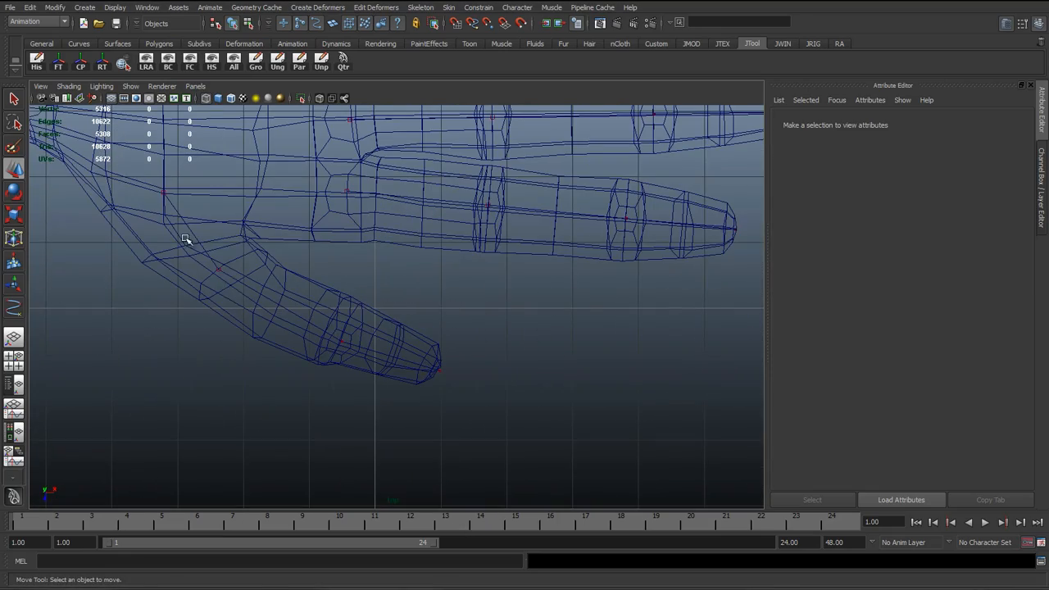
left_click(186, 238)
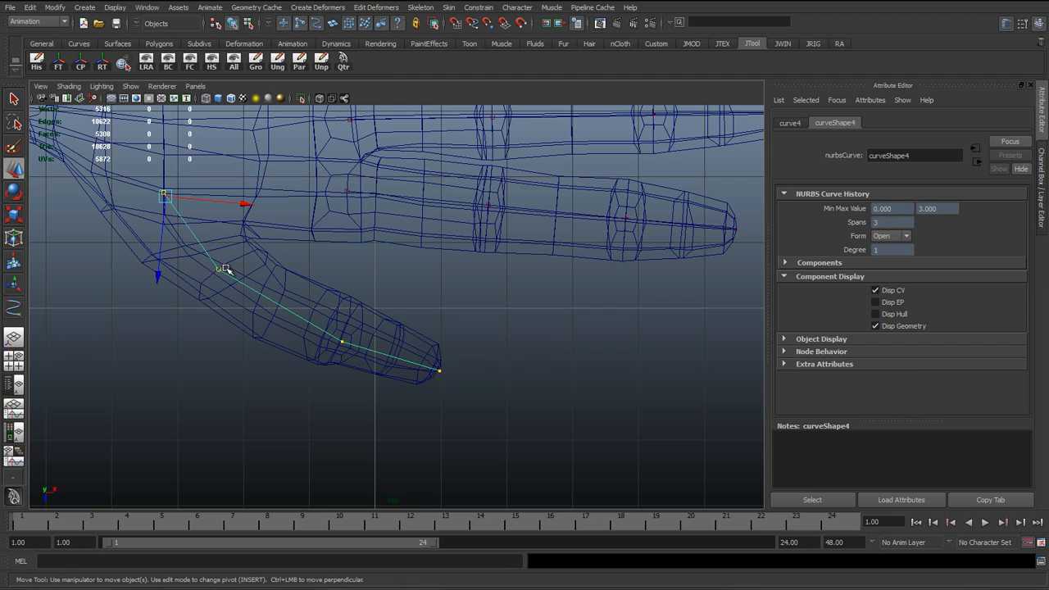
right_click_drag(175, 334, 122, 333)
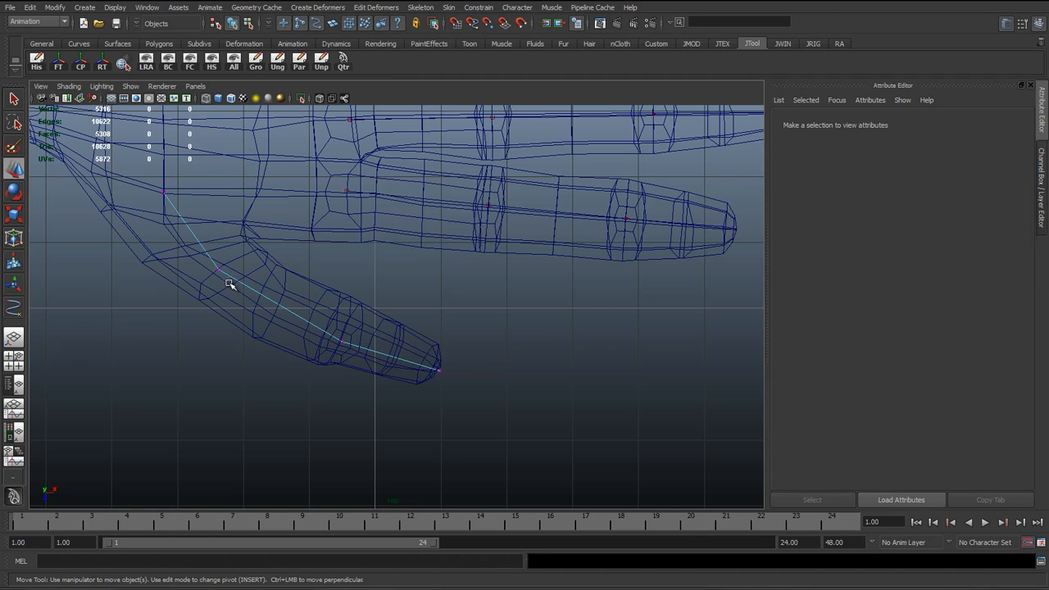
left_click(219, 271)
left_click_drag(219, 271, 222, 270)
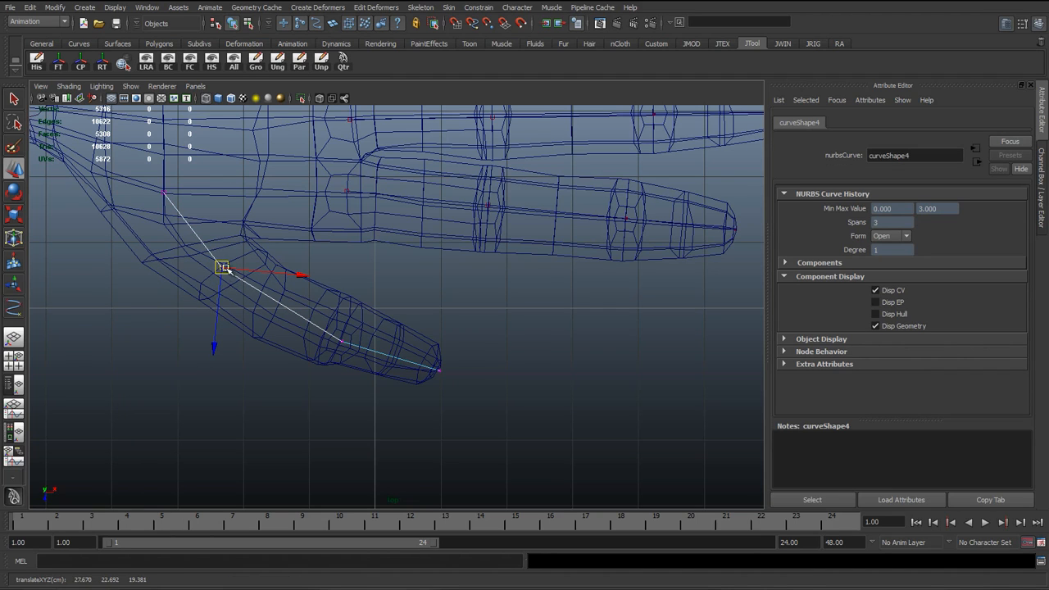
left_click(248, 23)
left_click(236, 25)
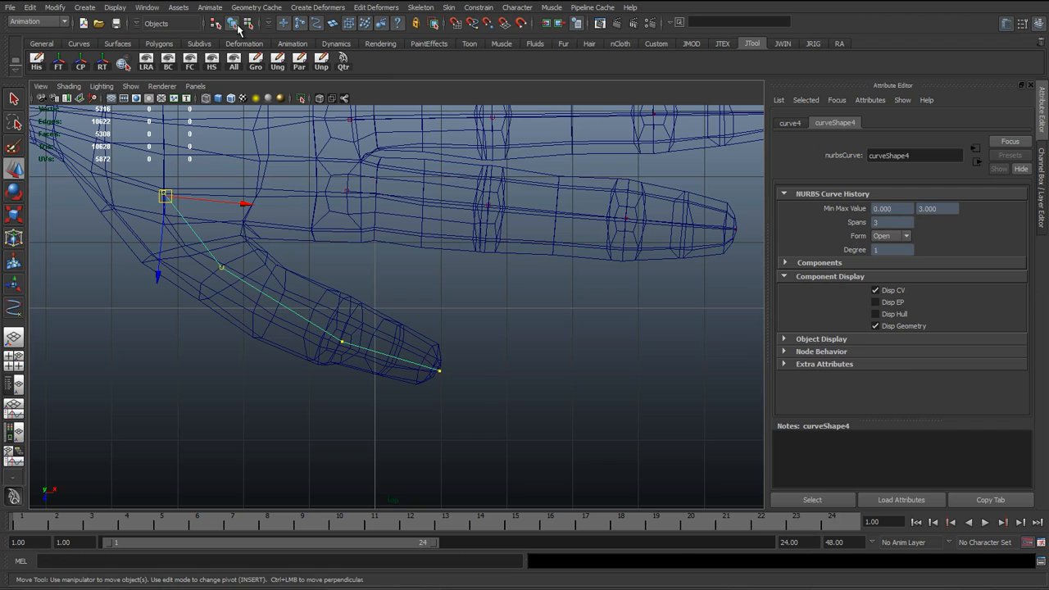
left_click(168, 346)
Hide the polygons and the grid in the perspective view, leaving the finger curves and existing joints displayed
scroll(234, 340, "down", 3)
key("space")
left_click_drag(234, 345, 297, 318)
key("q")
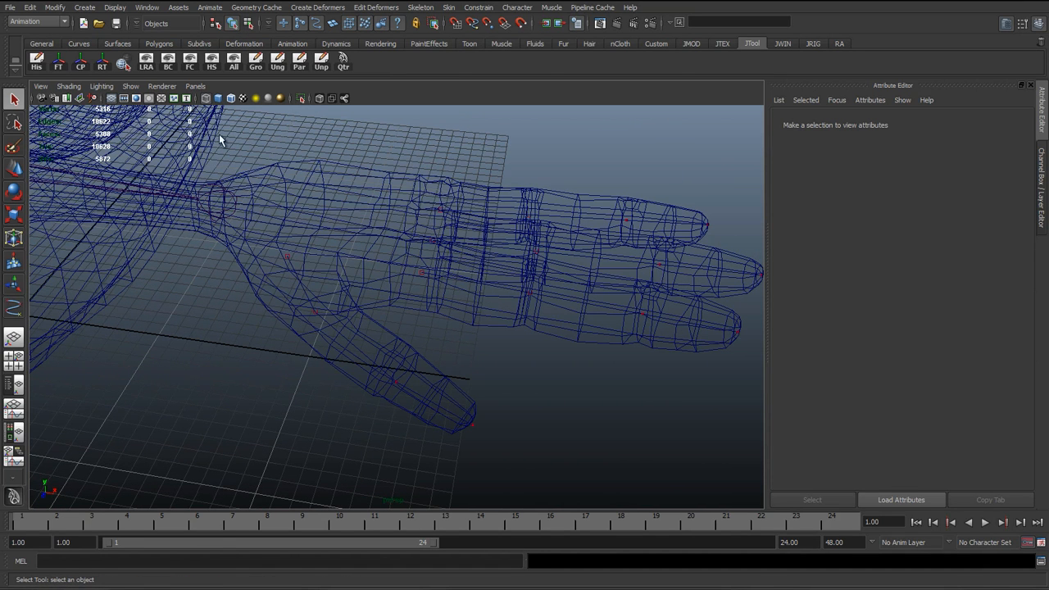
left_click(130, 86)
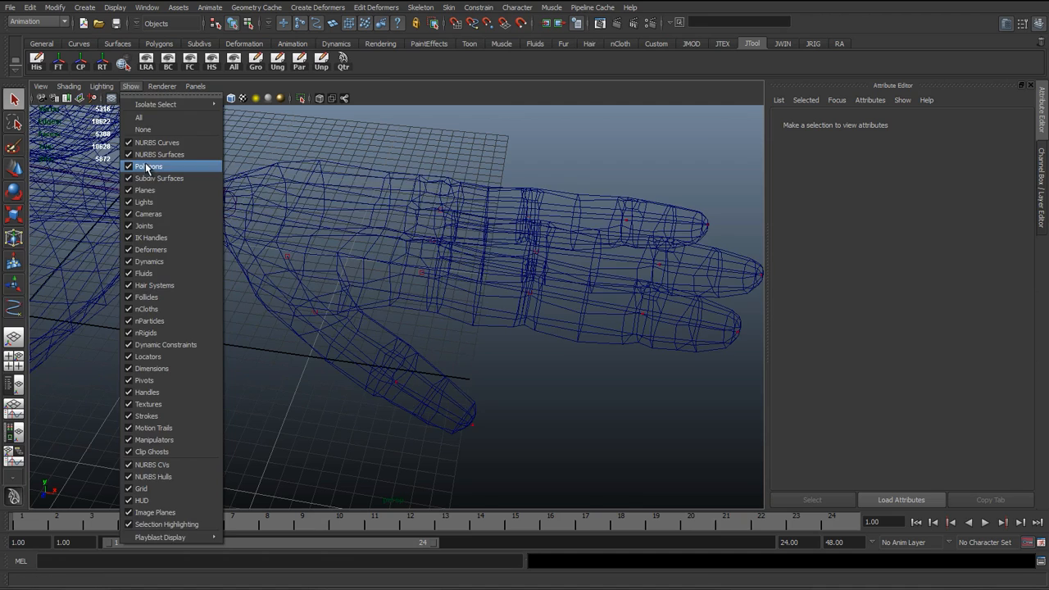
left_click(147, 168)
left_click_drag(269, 231, 322, 254, "alt")
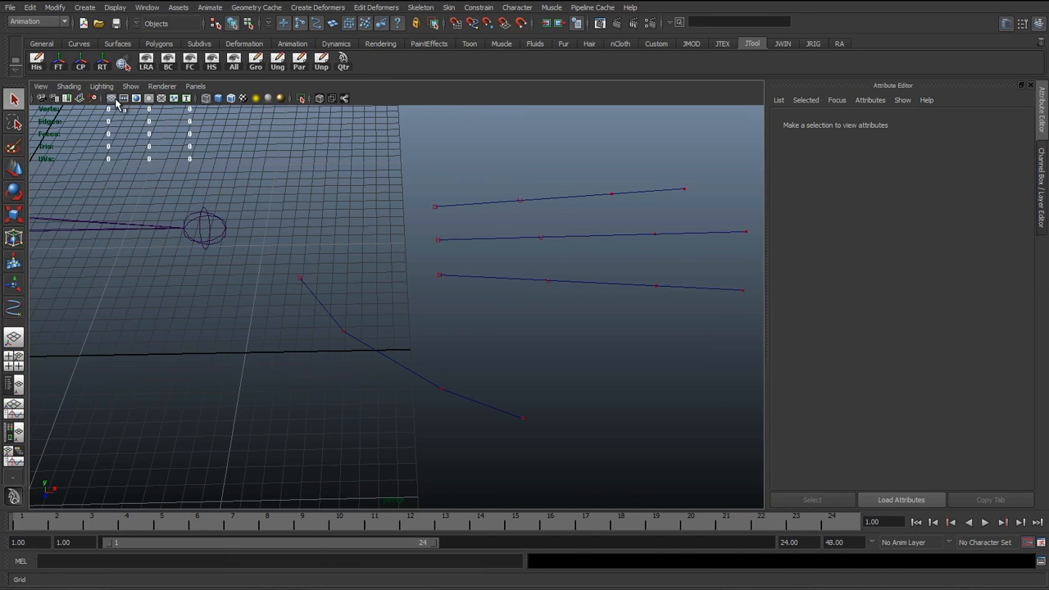
left_click(112, 98)
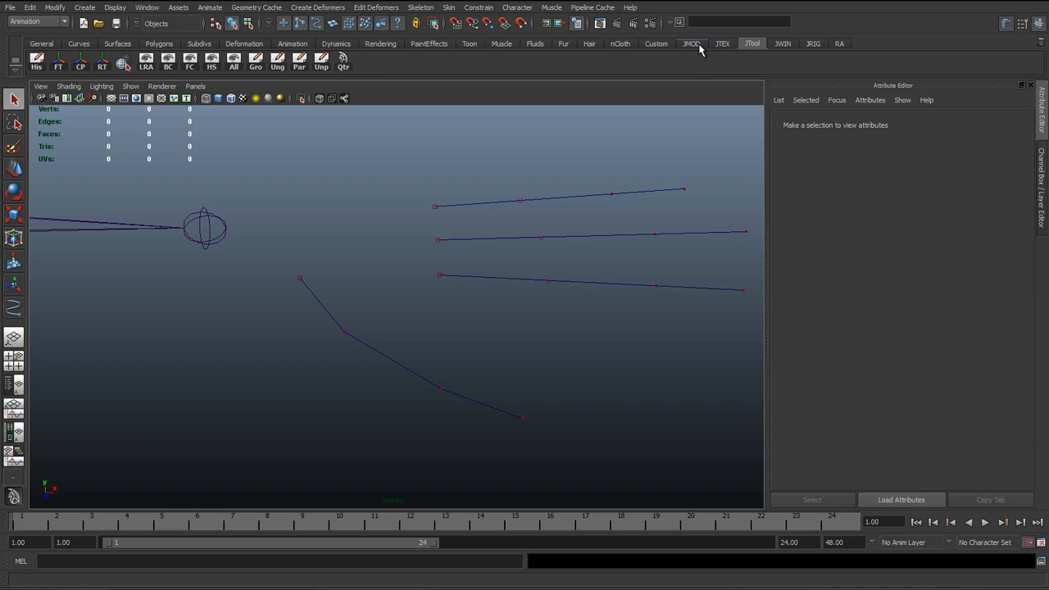
Turn on point snapping and use the Joint Tool to draw a four-joint chain snapped to the thumb curve's vertices, from palm to tip
left_click(812, 43)
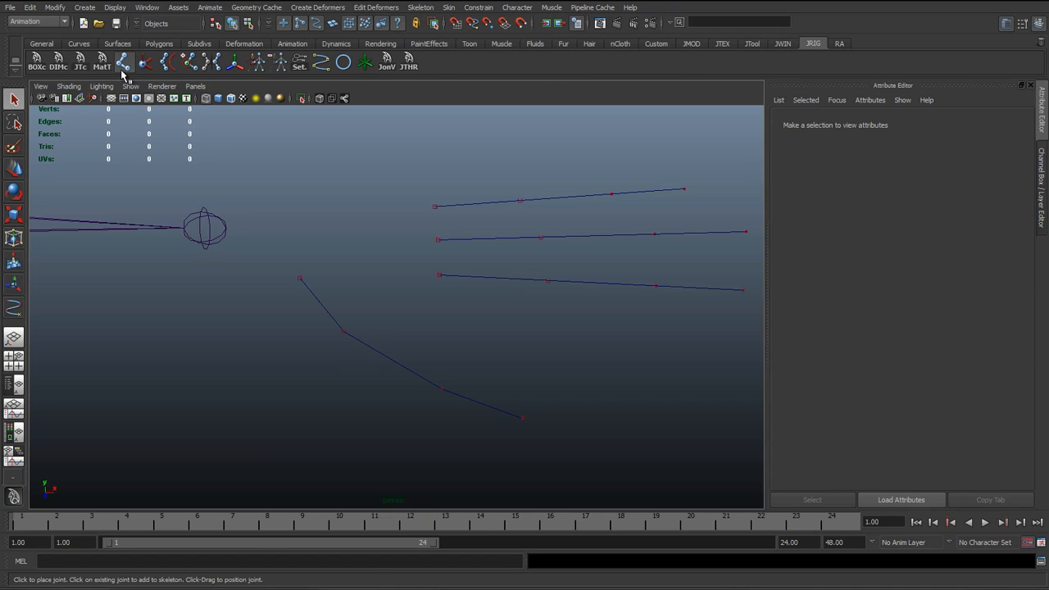
left_click(122, 61)
middle_click_drag(319, 302, 309, 304, "alt")
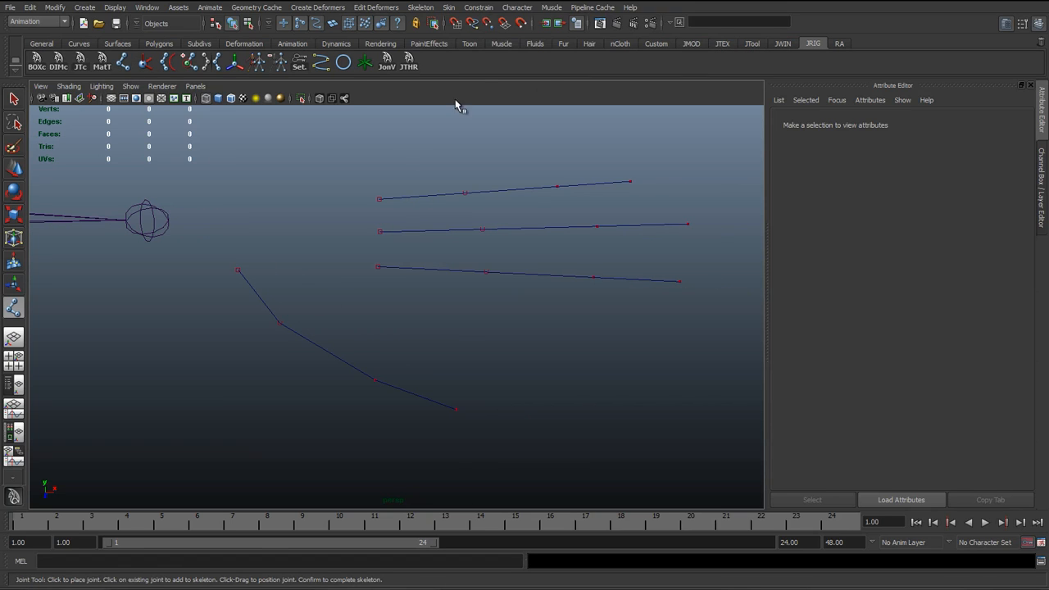
left_click(488, 25)
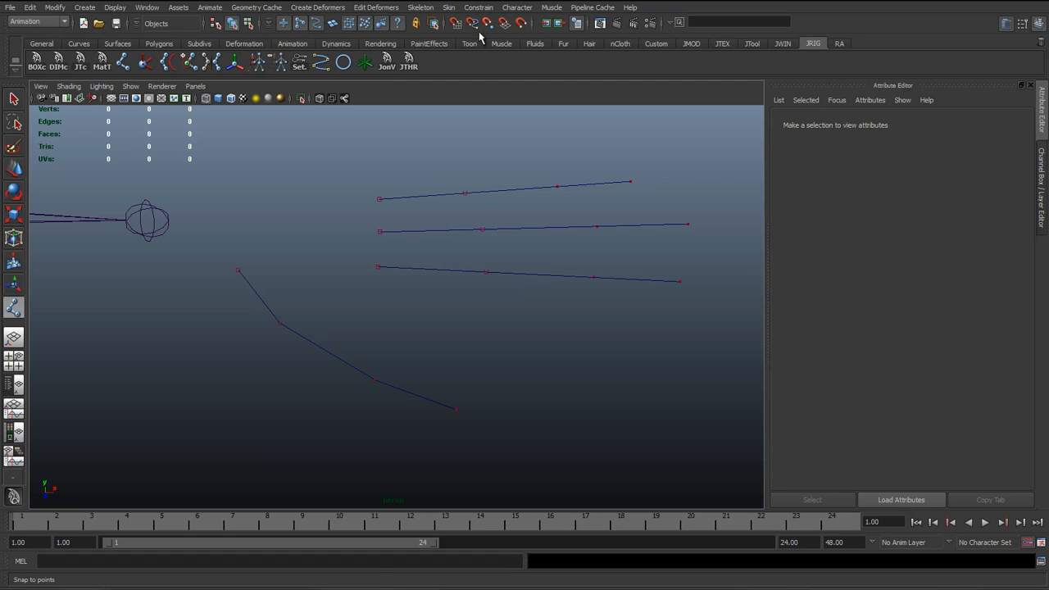
left_click(239, 270)
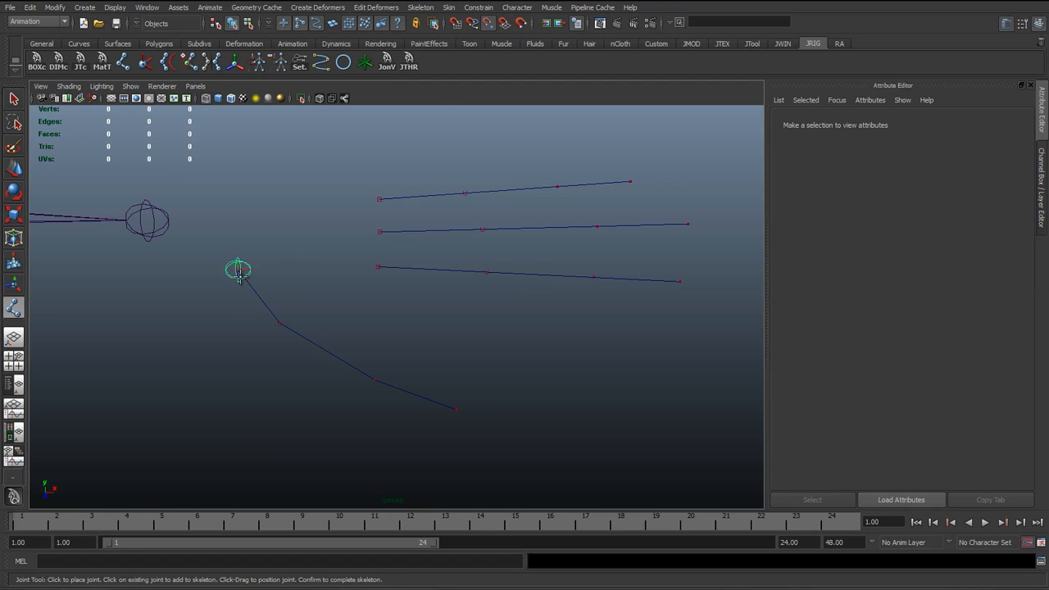
left_click(280, 323)
left_click(373, 380)
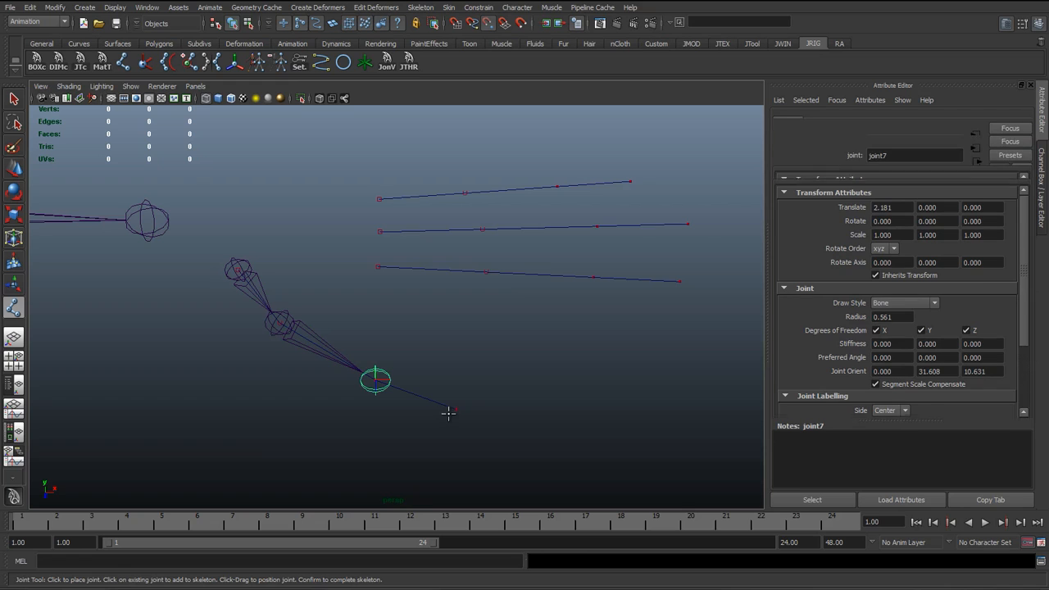
left_click(456, 409)
key("q")
Draw a four-joint chain along the finger curve nearest the thumb, snapping one joint to each vertex from base to tip
middle_click_drag(407, 328, 308, 337, "alt")
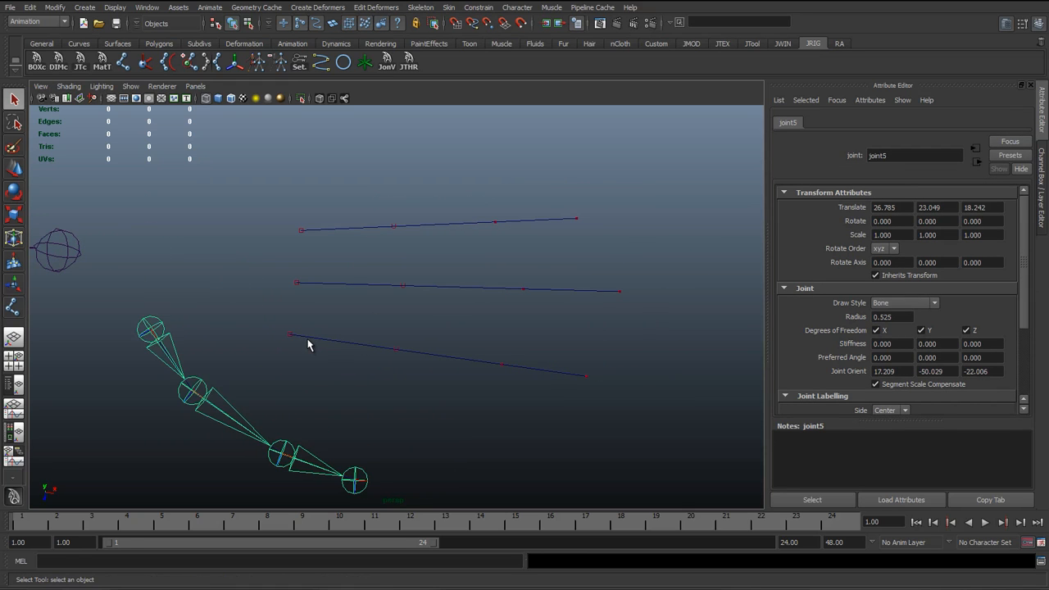
key("y")
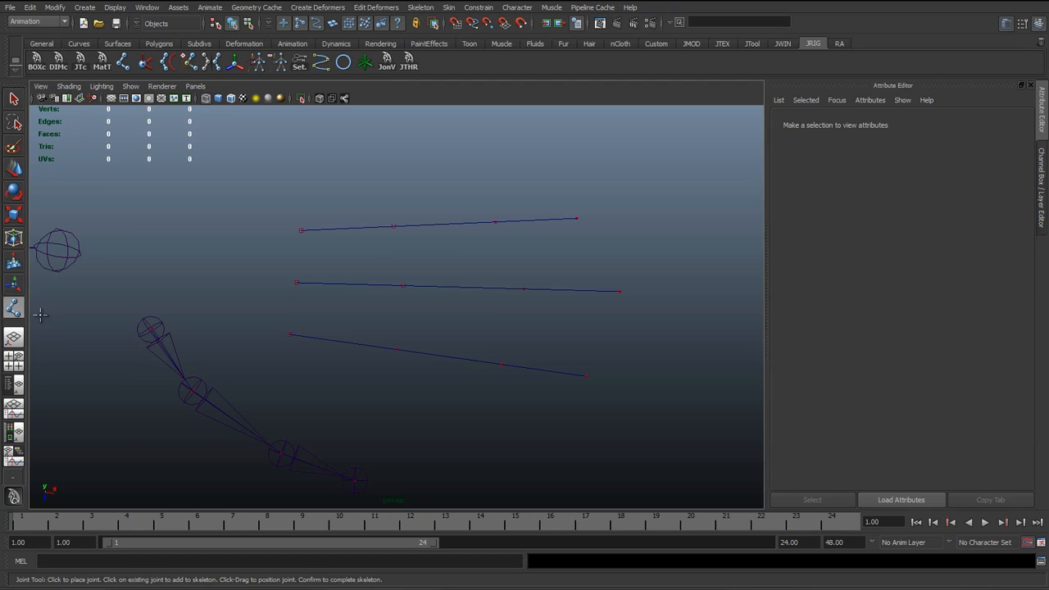
left_click(289, 333)
left_click(396, 350)
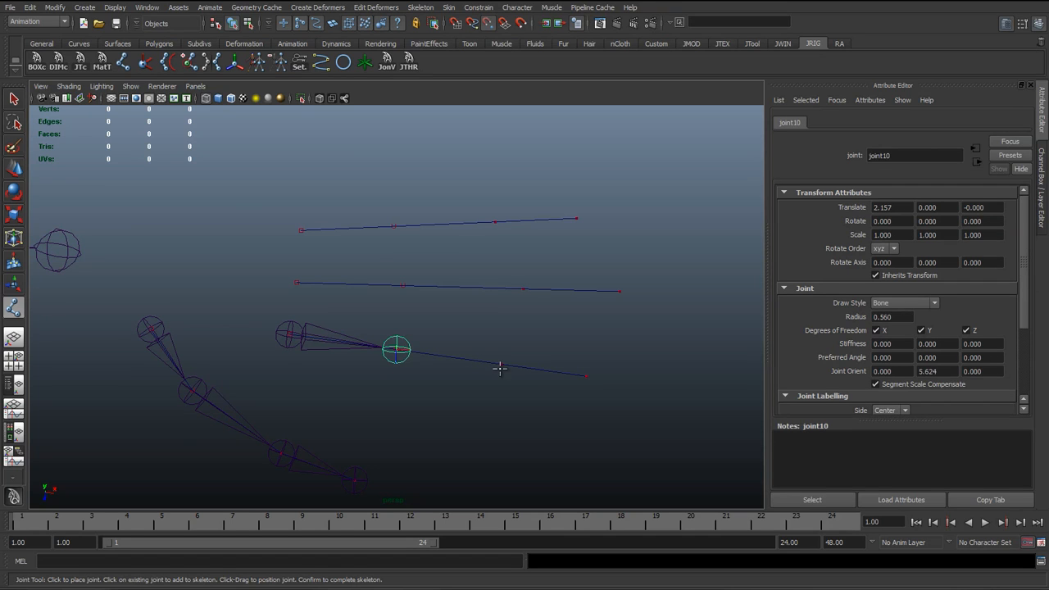
left_click(502, 364)
left_click(586, 376)
key("Return")
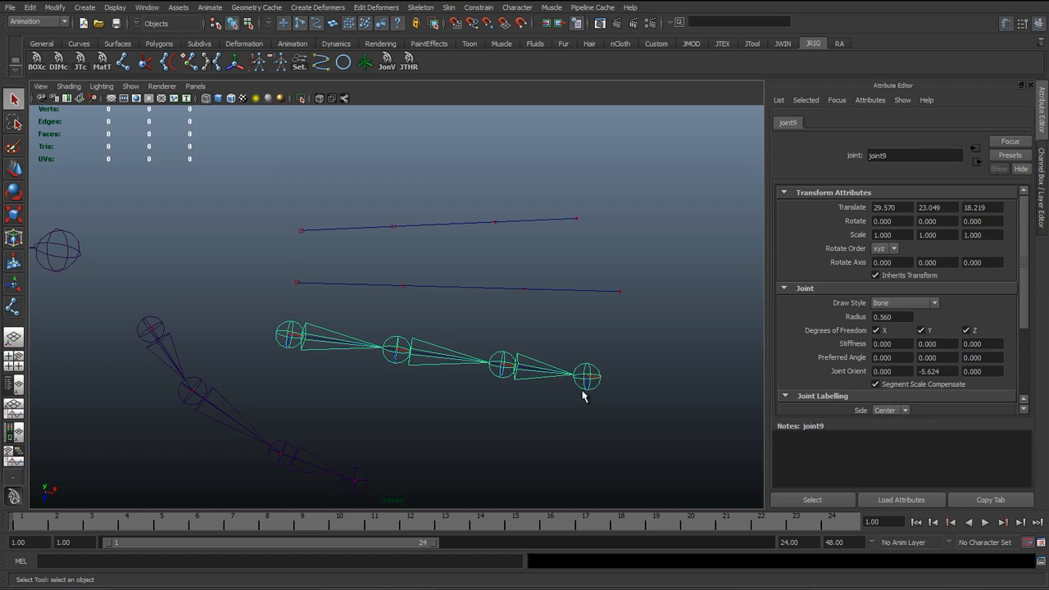
Draw a four-joint chain along the middle finger's curve, snapping one joint to each vertex from base to tip
key("y")
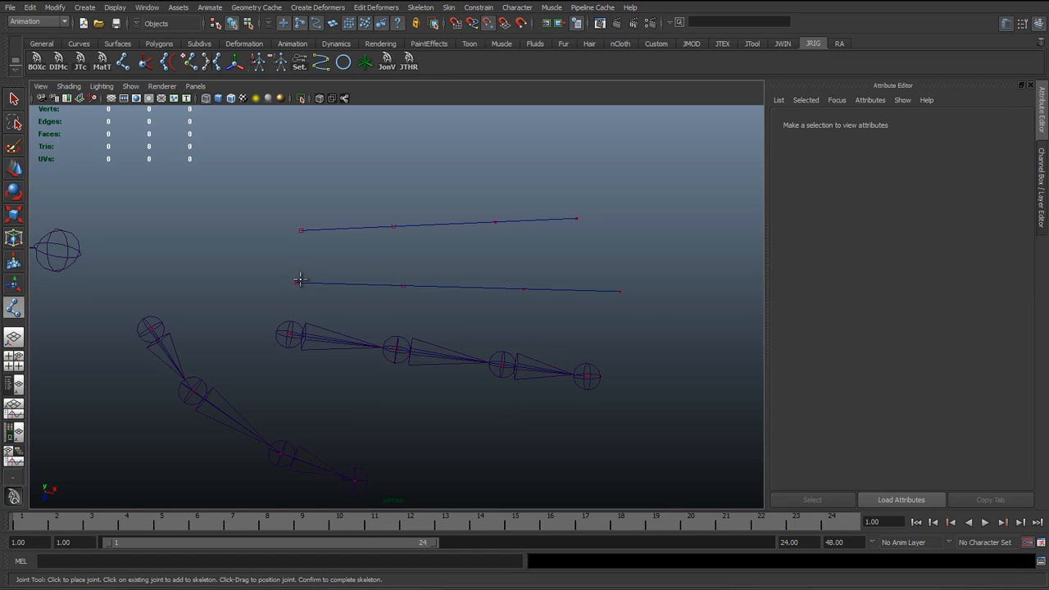
left_click(296, 283)
left_click(401, 285)
left_click(522, 289)
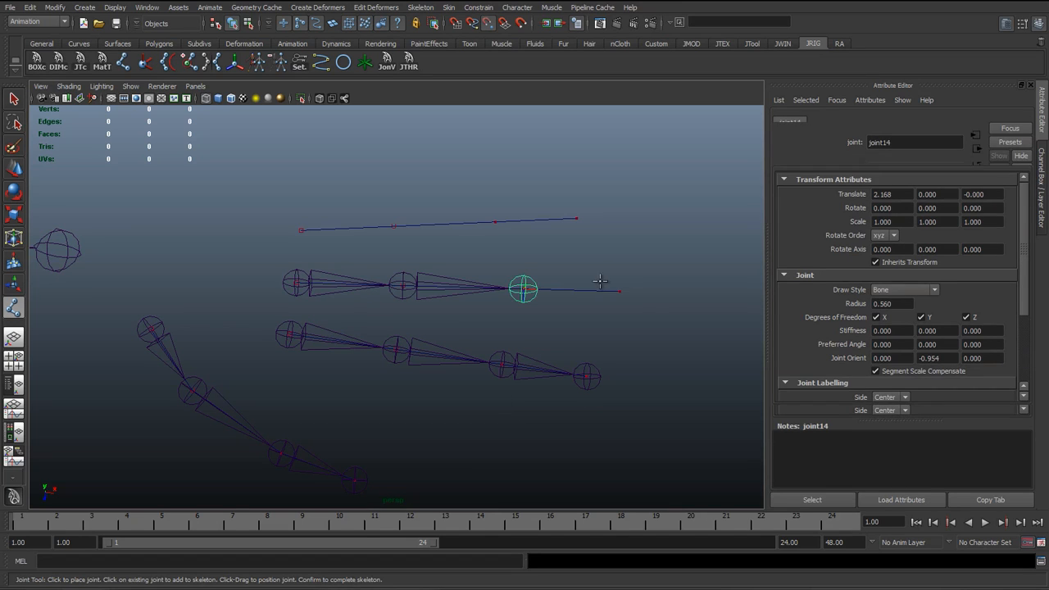
left_click(620, 291)
key("Return")
Draw a four-joint chain along the finger curve farthest from the thumb, snapping one joint to each vertex from base to tip
key("y")
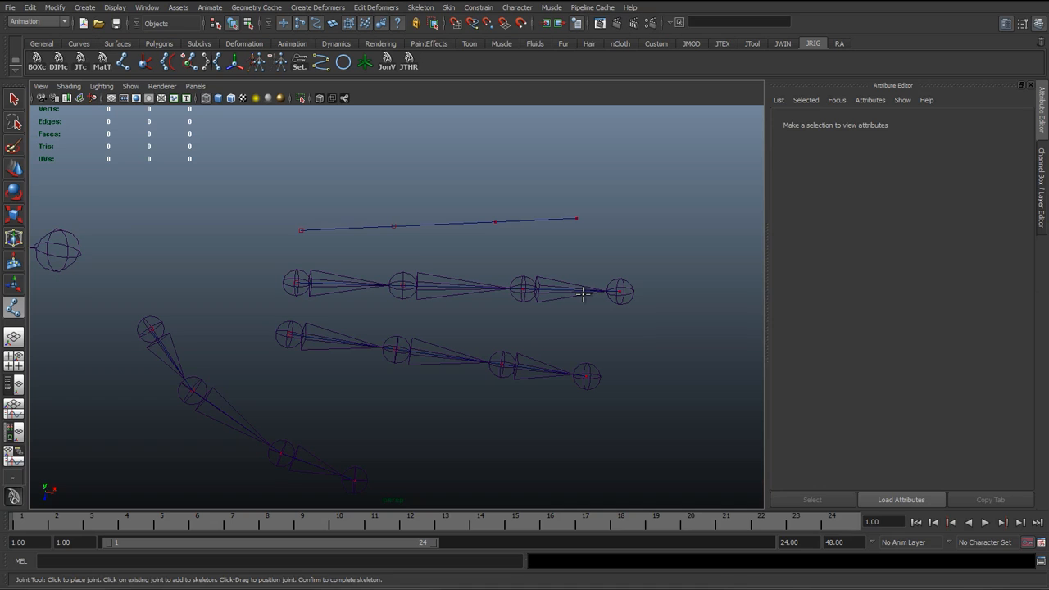
left_click(300, 229)
left_click(393, 225)
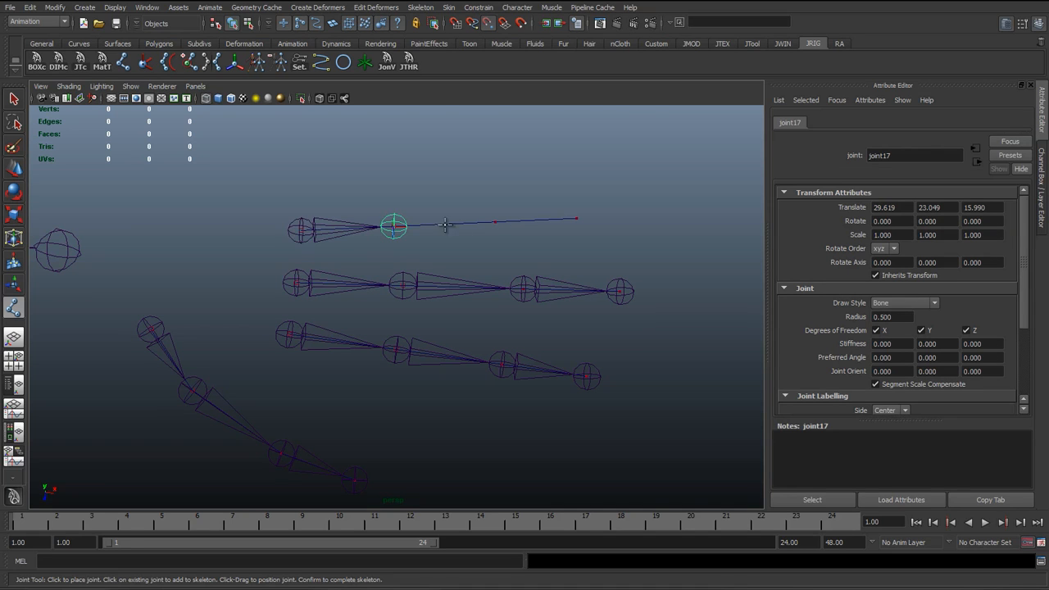
left_click(494, 221)
left_click(576, 218)
key("Return")
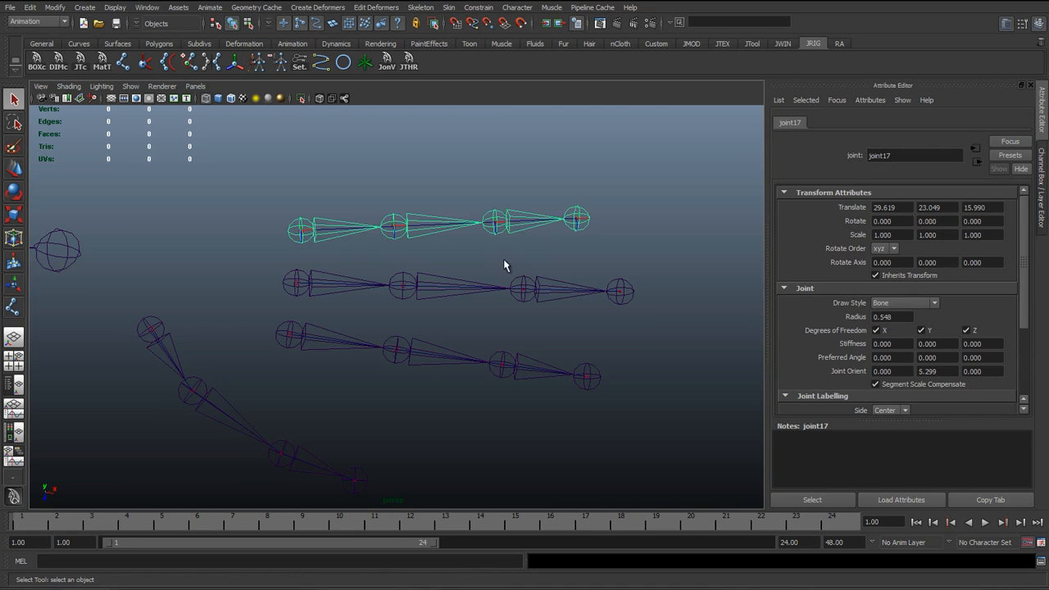
Clear the selection and examine the thumb and finger joint chains in relation to the wrist joint
left_click(220, 248)
left_click_drag(330, 273, 396, 266, "alt")
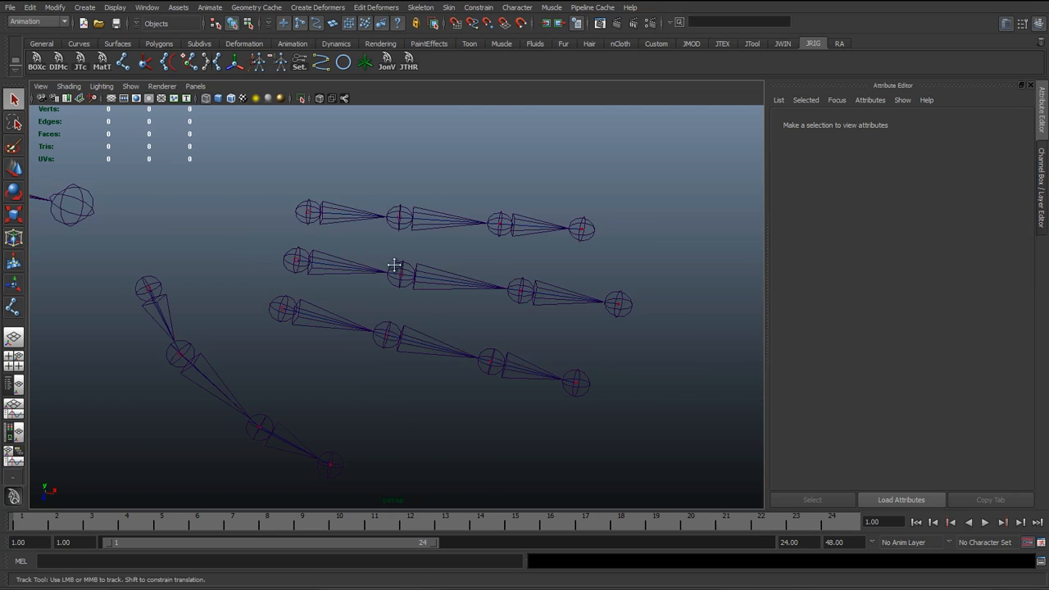
middle_click_drag(397, 265, 641, 293, "alt")
right_click_drag(641, 293, 253, 280, "alt")
middle_click_drag(252, 279, 199, 292, "alt")
right_click_drag(198, 291, 488, 298, "alt")
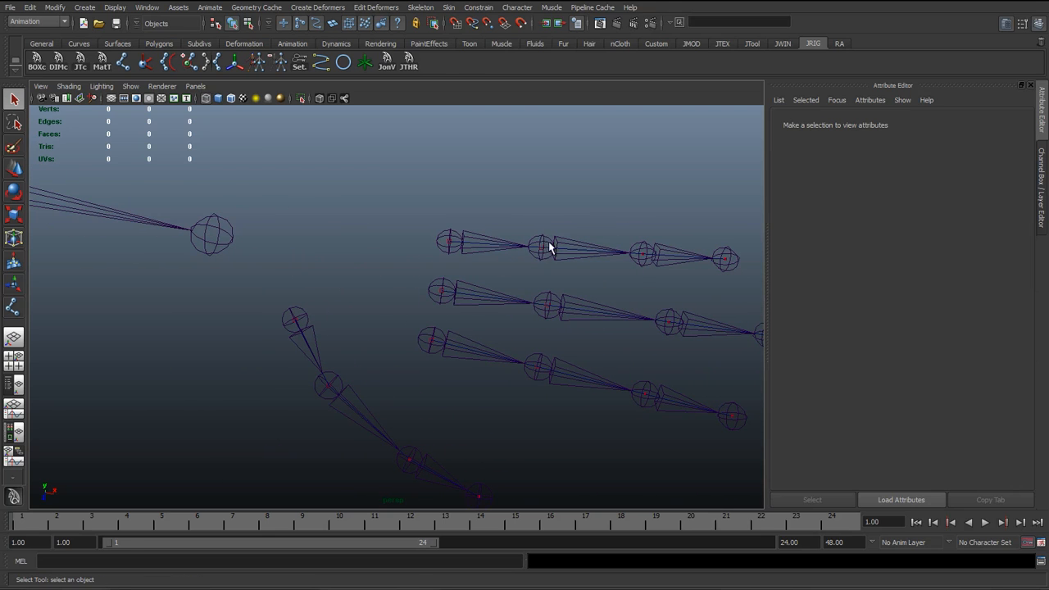
middle_click_drag(561, 282, 466, 286, "alt")
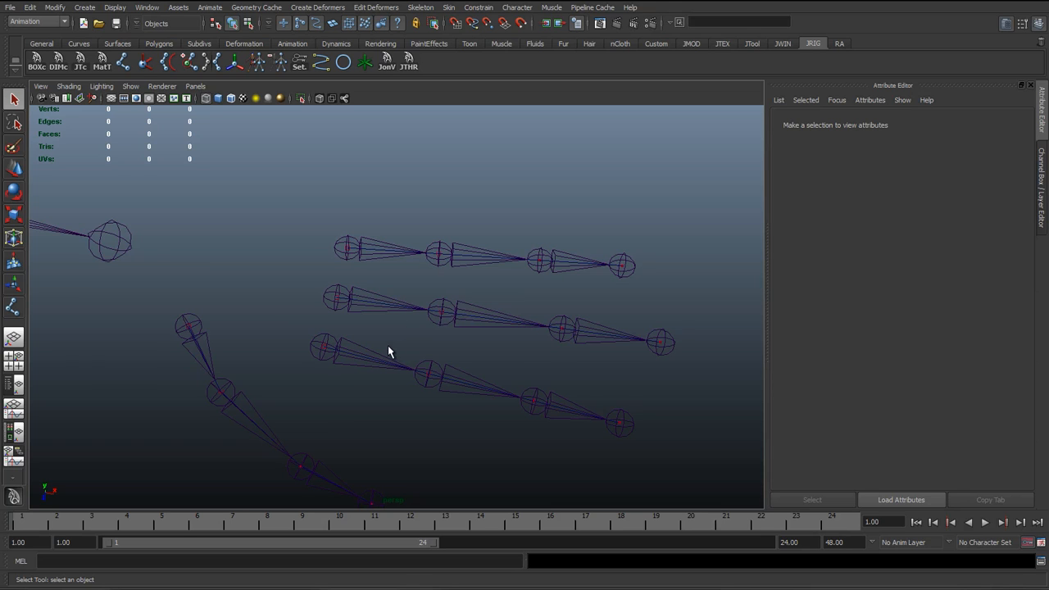
Parent the base joints of the thumb chain and the three finger chains to the wrist joint
left_click_drag(388, 351, 335, 326, "alt")
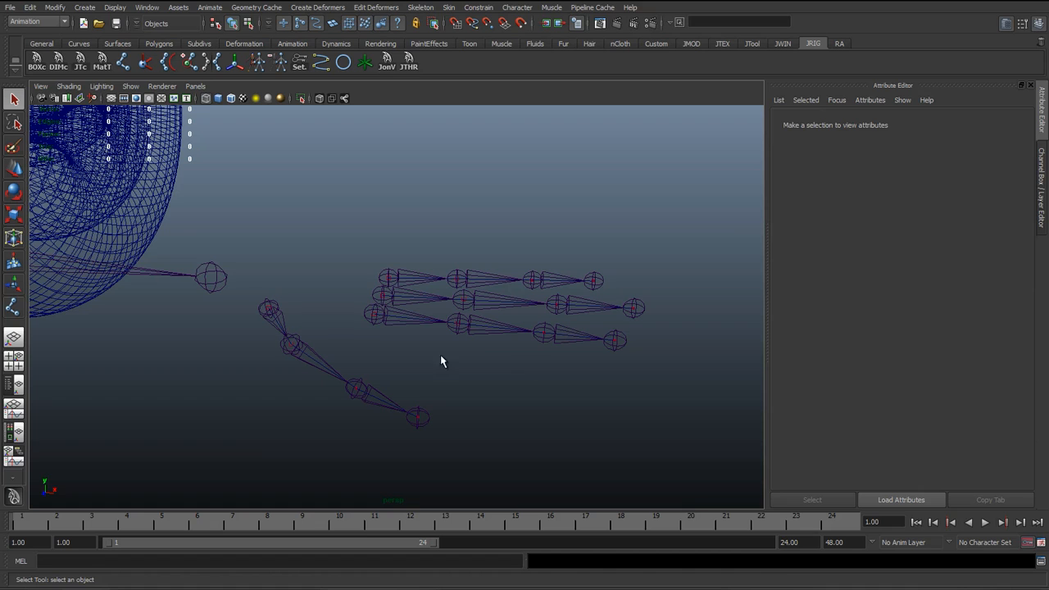
scroll(302, 348, "down", 1)
left_click_drag(302, 348, 313, 377, "alt")
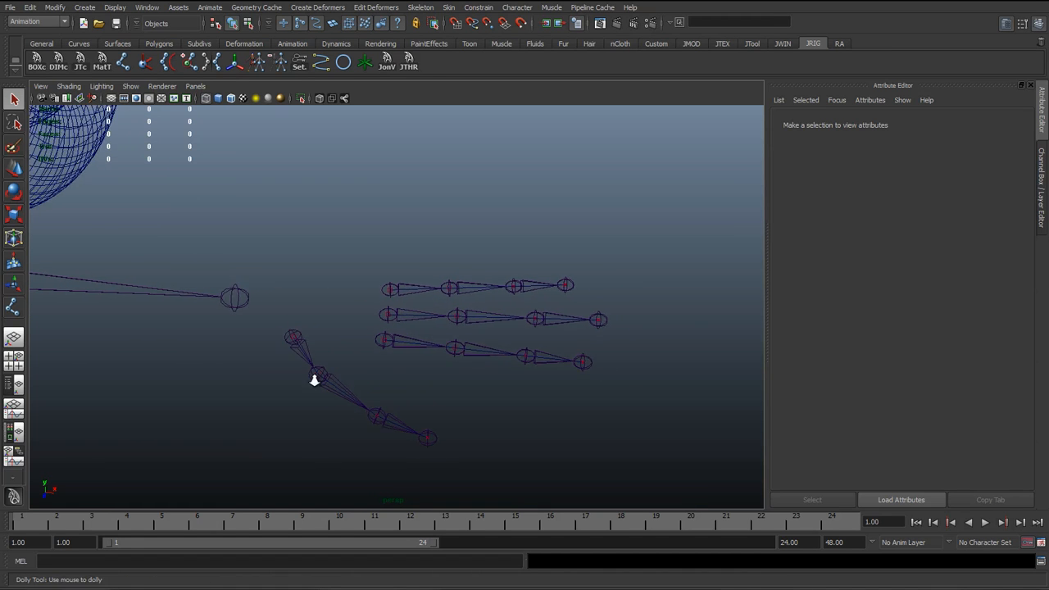
right_click_drag(313, 377, 328, 382, "alt")
left_click_drag(303, 376, 278, 393, "alt")
middle_click_drag(282, 383, 381, 367, "alt")
left_click_drag(353, 366, 392, 371, "alt")
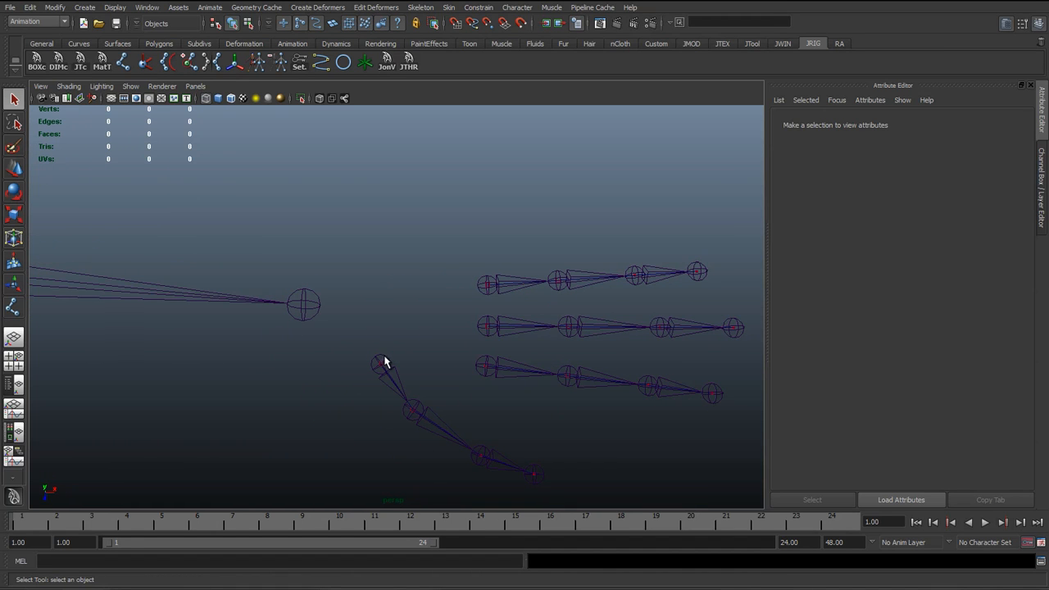
left_click(383, 363)
left_click(482, 334)
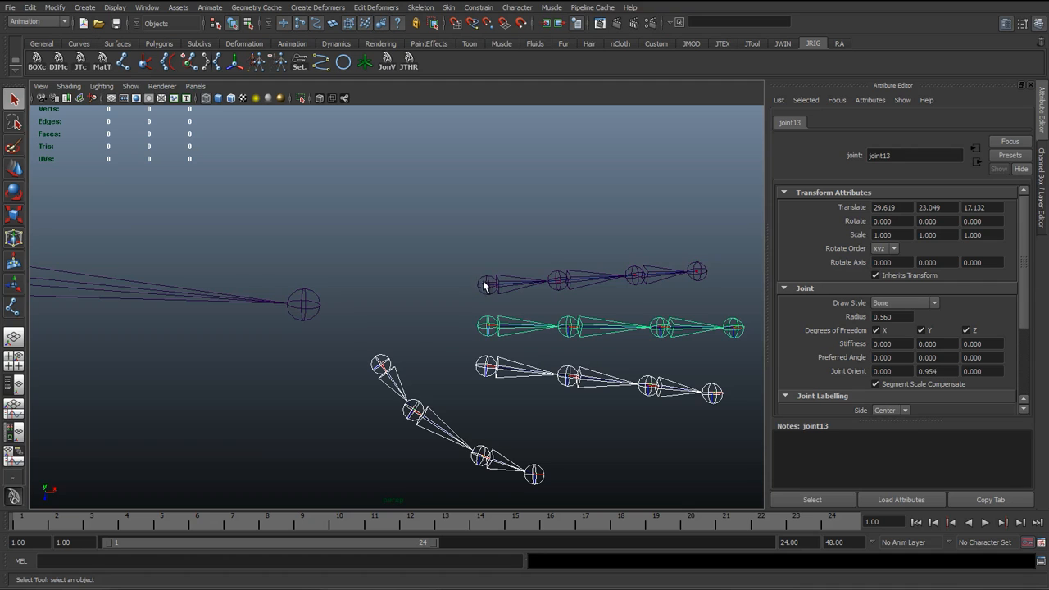
left_click(486, 284)
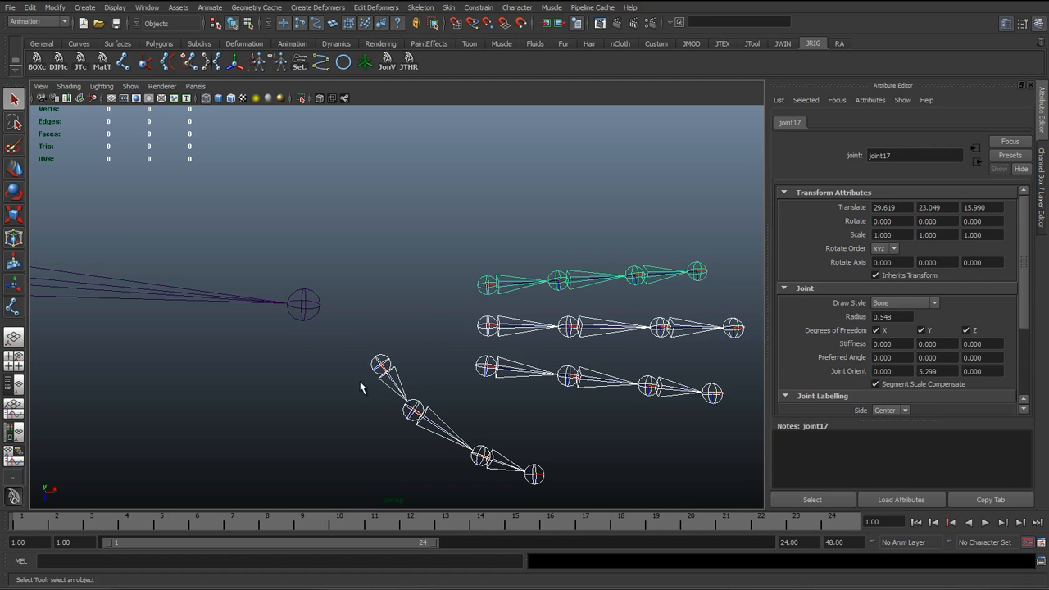
left_click(318, 308)
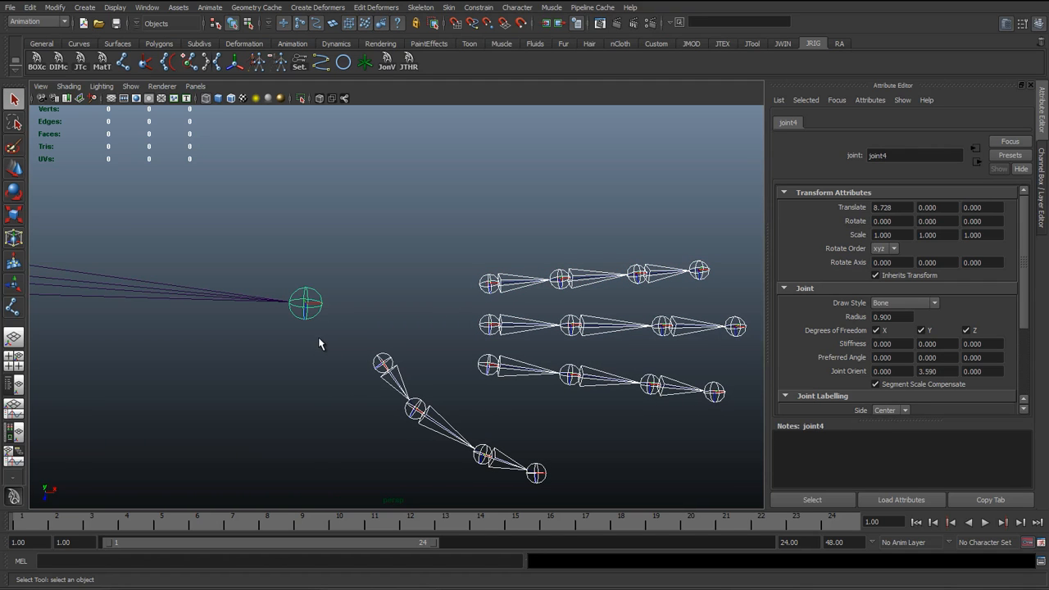
key("p")
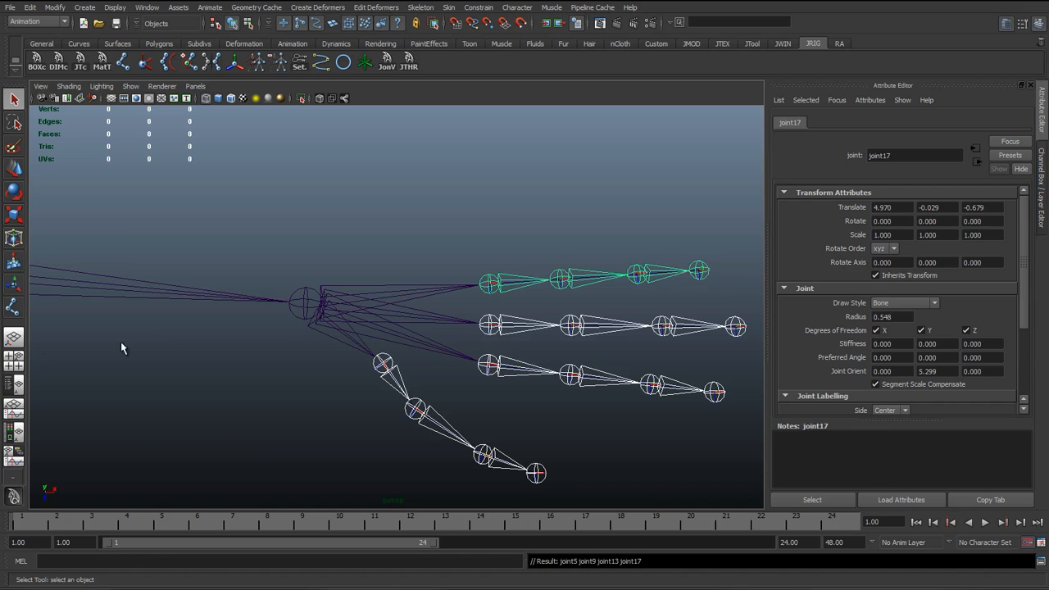
Group the four finger guide curves, curve1 through curve4
scroll(267, 379, "down", 6)
left_click(267, 400)
left_click_drag(267, 400, 95, 311, "alt")
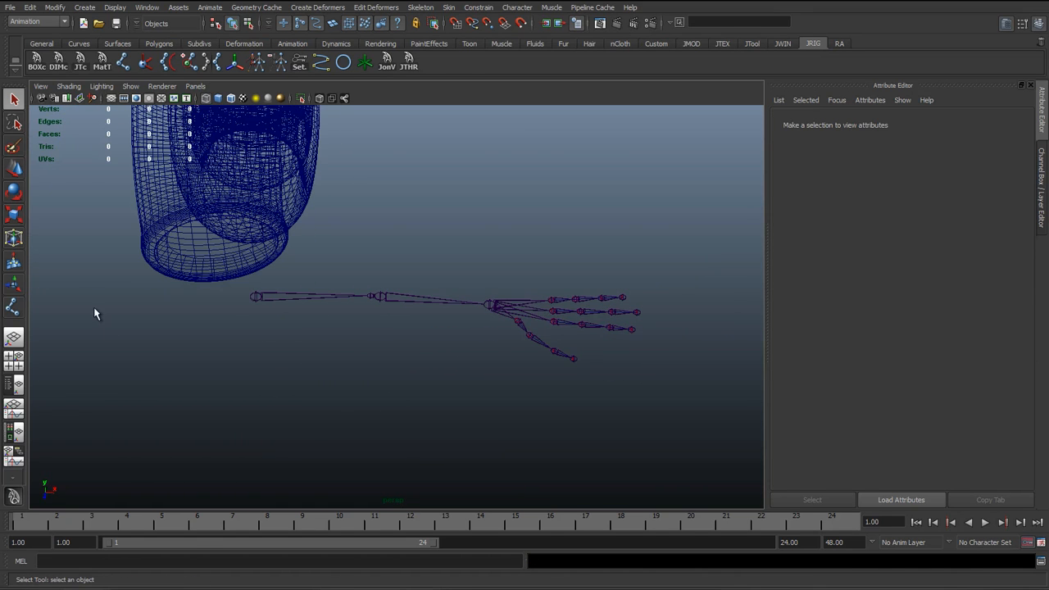
left_click(11, 390)
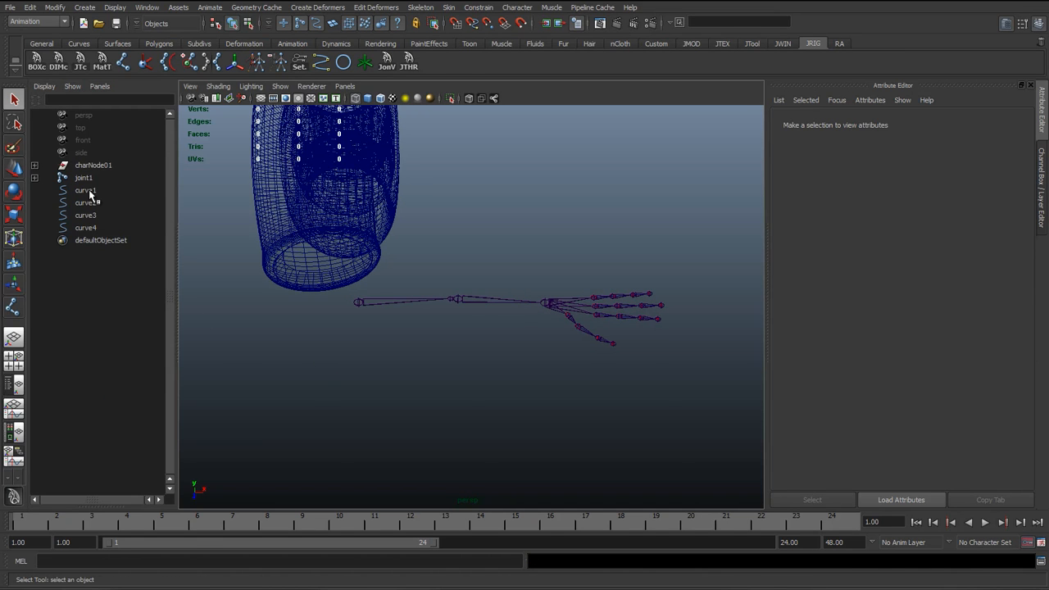
left_click_drag(90, 194, 94, 228)
scroll(311, 336, "up", 2)
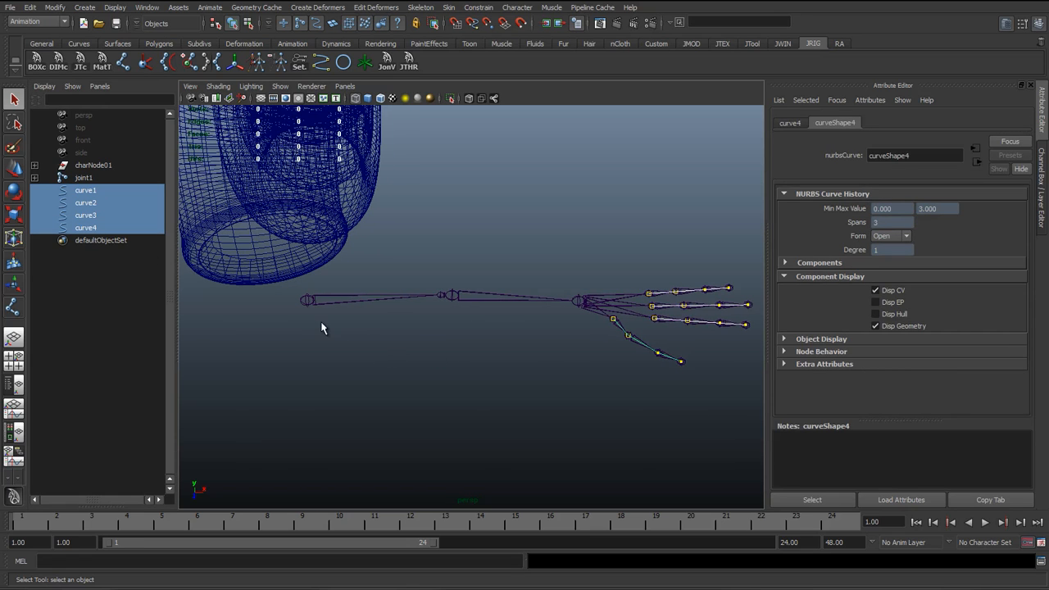
mouse_move(321, 327)
left_mouse_down("alt")
mouse_move(290, 333)
mouse_move(312, 330)
left_mouse_up("alt")
left_click_drag(374, 325, 335, 329, "alt")
key("ctrl+g")
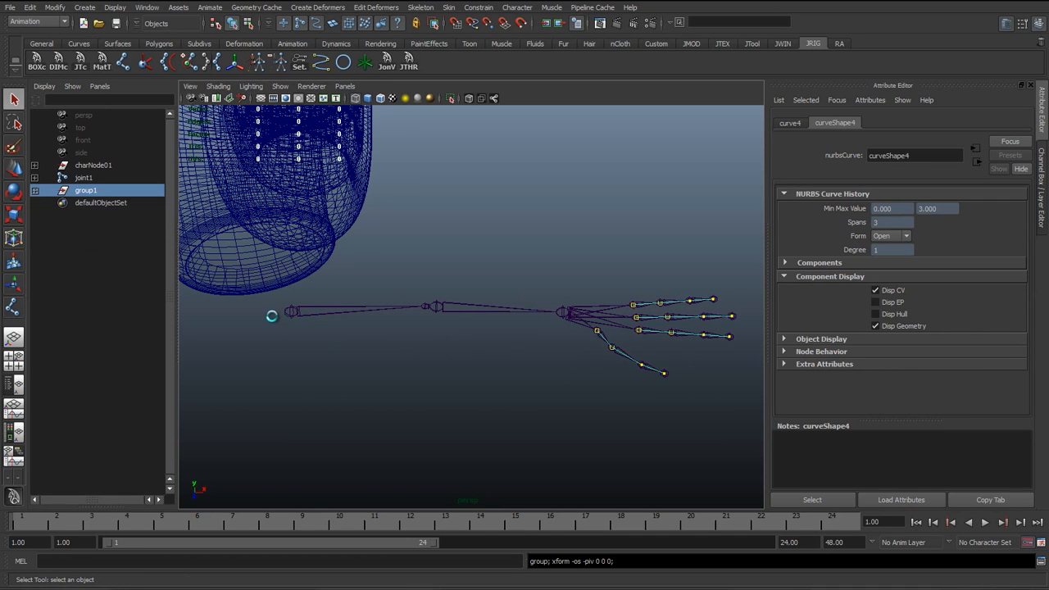
Rename the group of guide curves as TMP1
double_click(85, 191)
type("T")
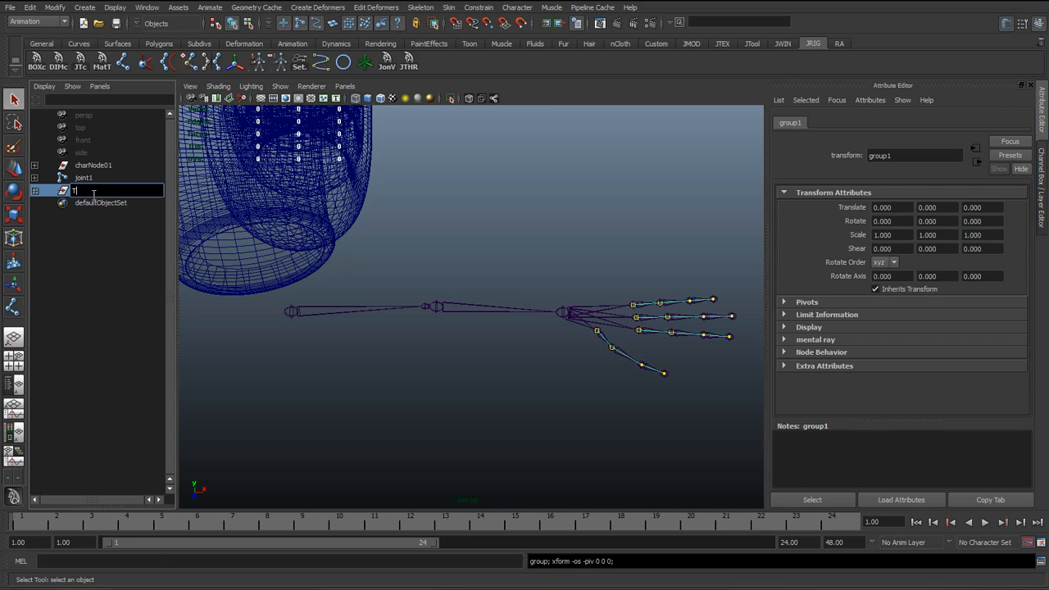
type("MP1")
key("Return")
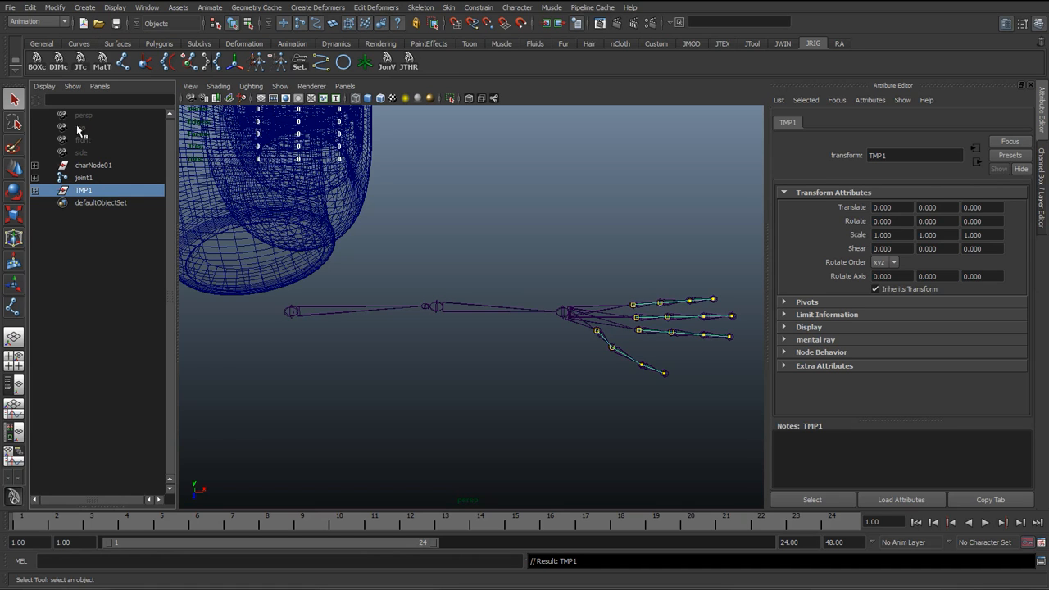
Hide the TMP1 guide-curve group by setting its visibility to 0, and clear the selection
left_click_drag(493, 323, 429, 338, "alt")
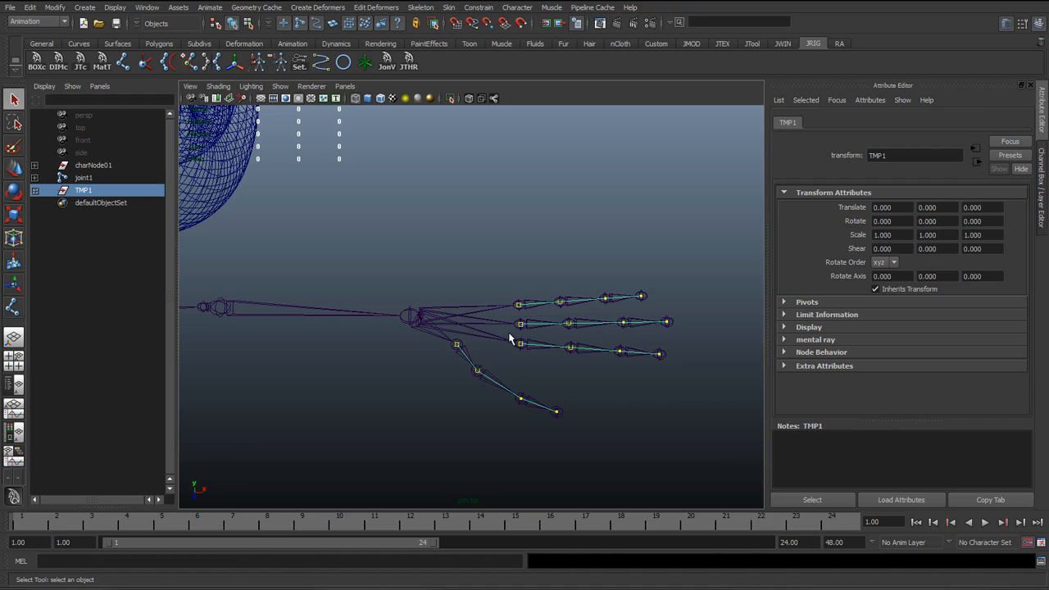
left_click(583, 325)
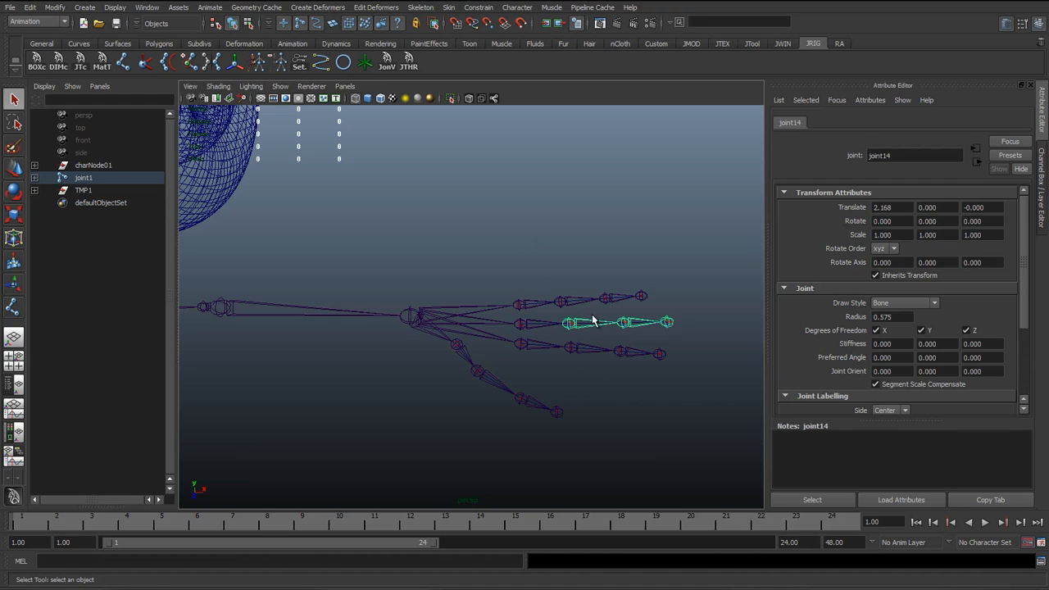
left_click(83, 190)
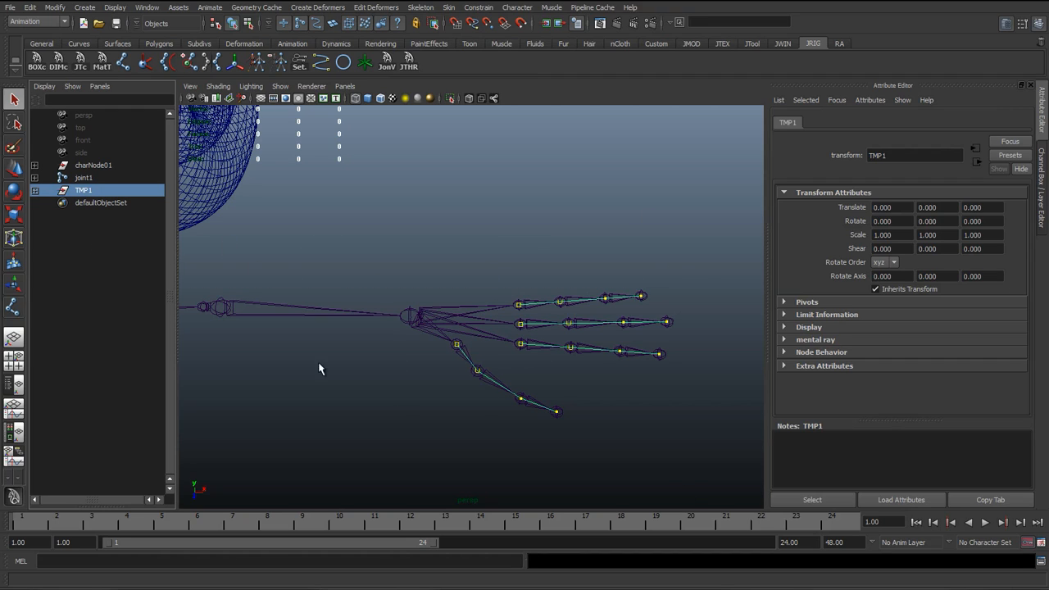
left_click(1043, 215)
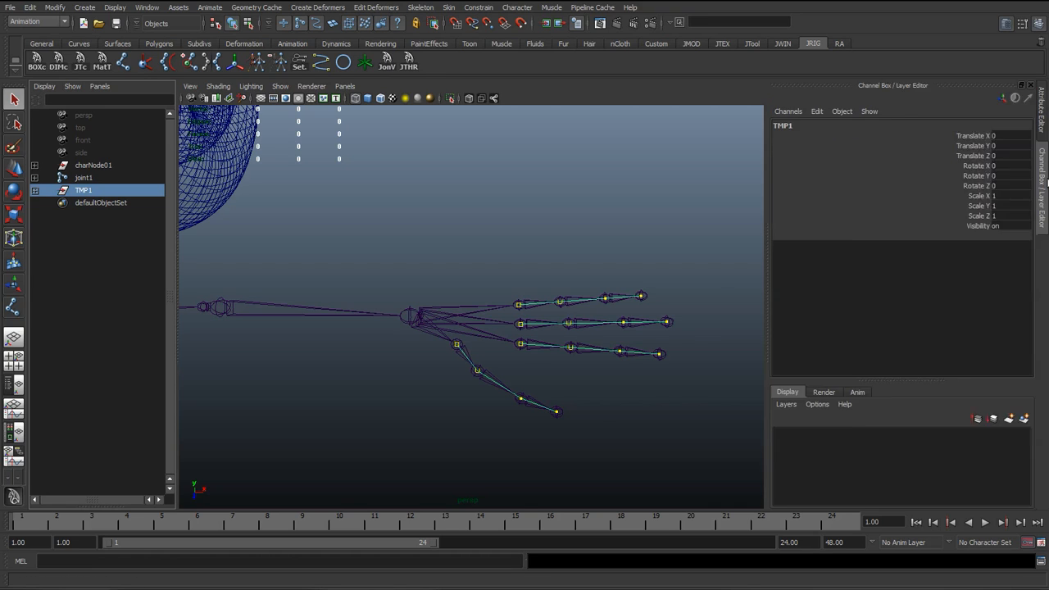
left_click(999, 227)
type("0")
key("Return")
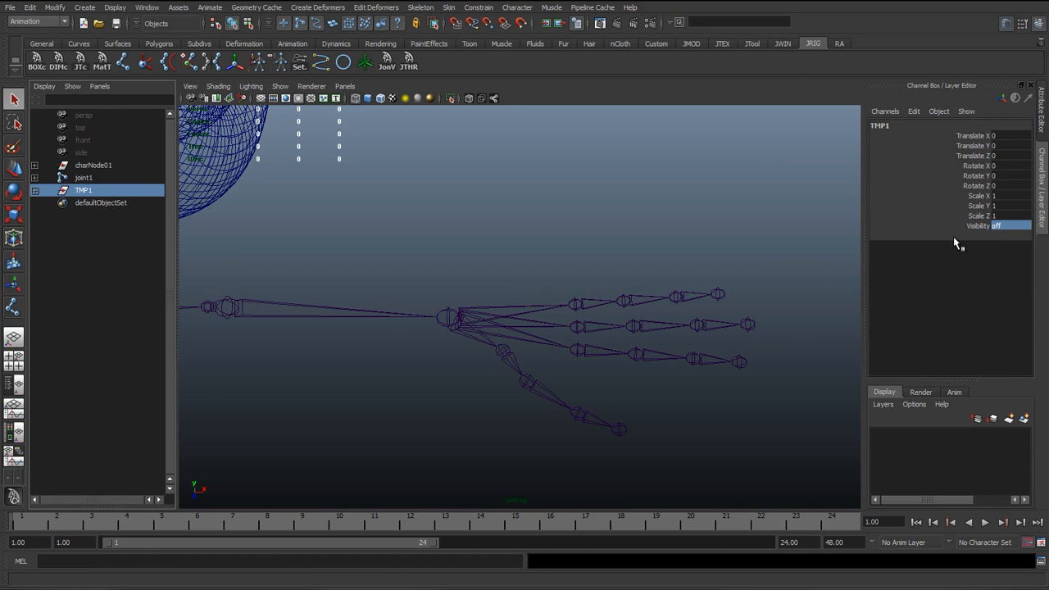
left_click(505, 282)
left_click(84, 194)
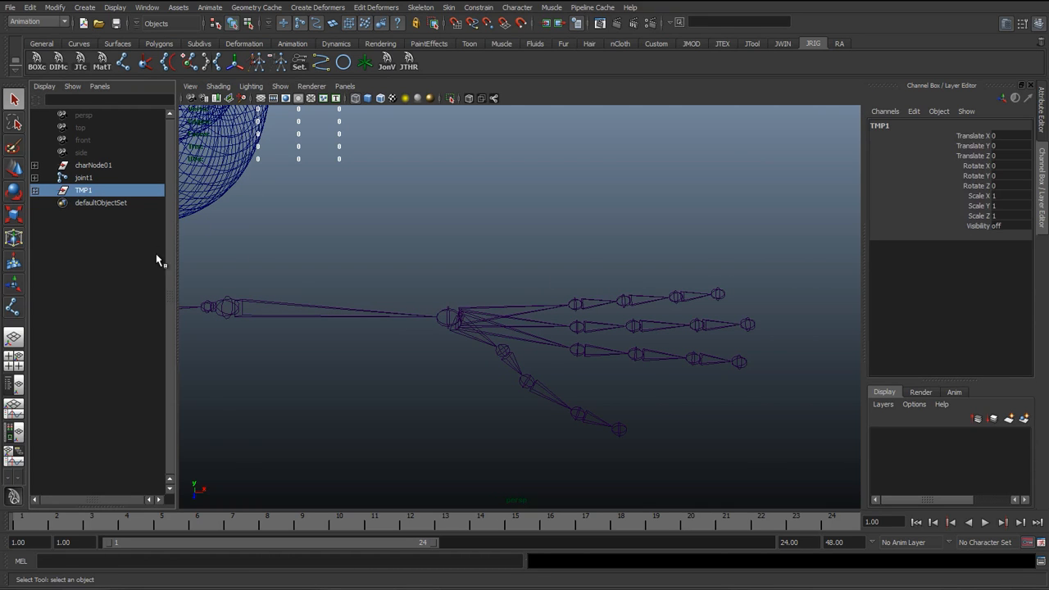
left_click(353, 262)
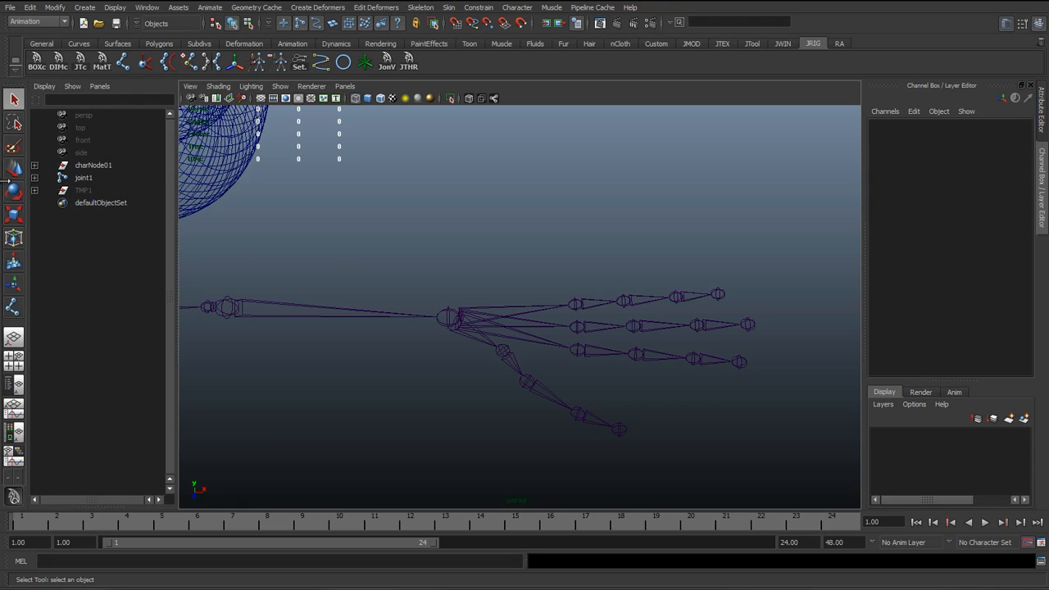
Expand the complete joint1 hierarchy down to the fingertip joints, widening the list so that every joint name fits
left_click(35, 178)
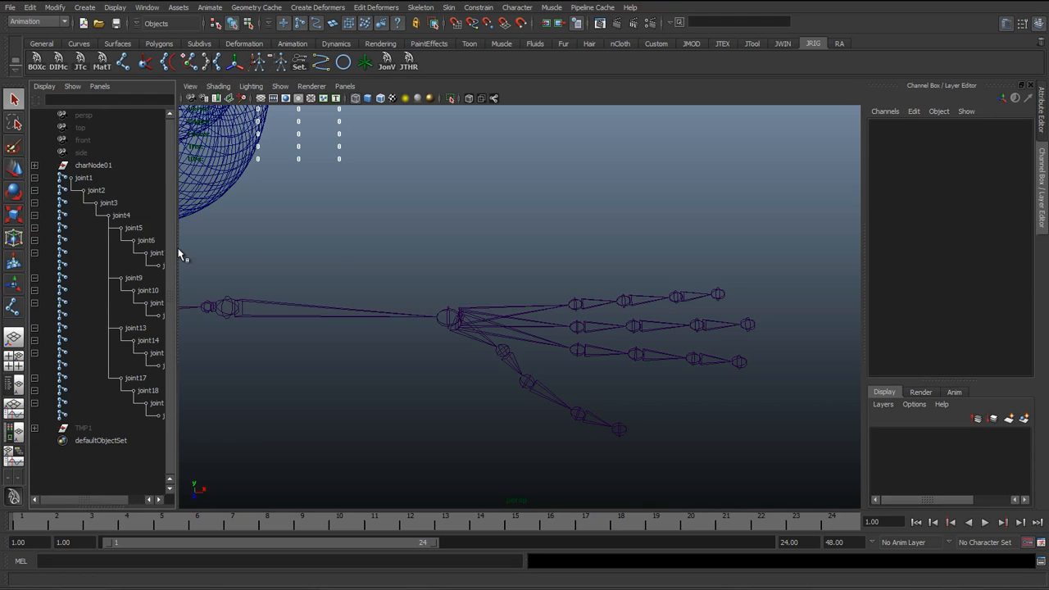
left_click_drag(175, 250, 342, 253)
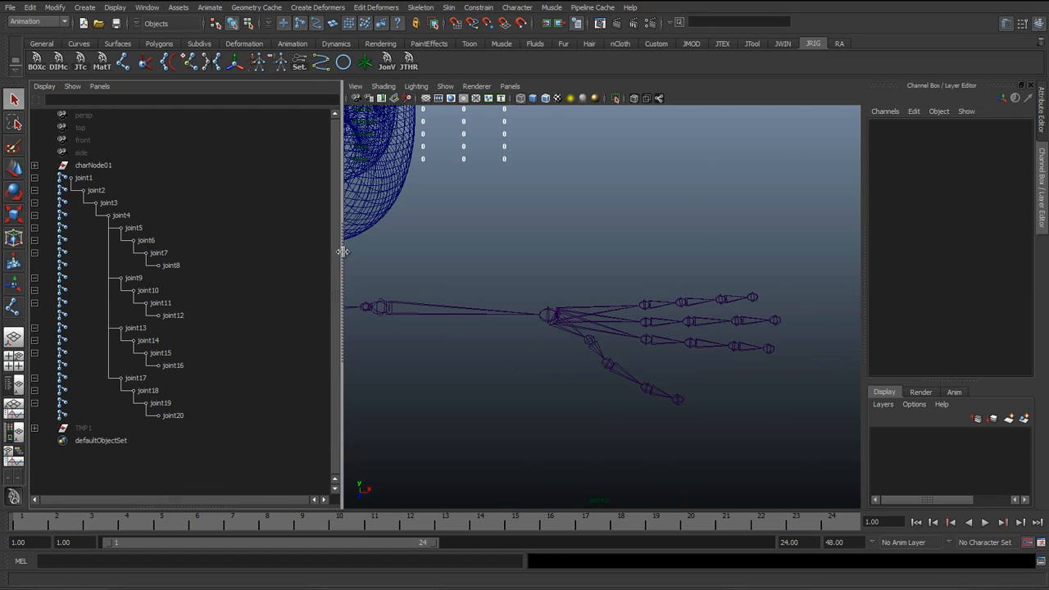
left_click_drag(342, 259, 263, 257)
left_click(34, 179)
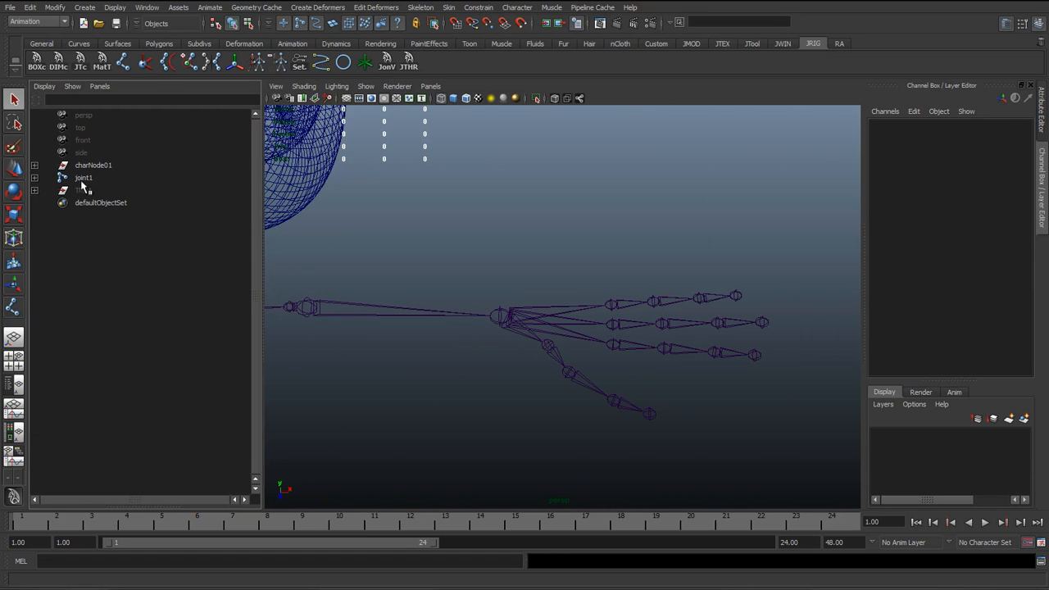
left_click(80, 181)
left_click(35, 178)
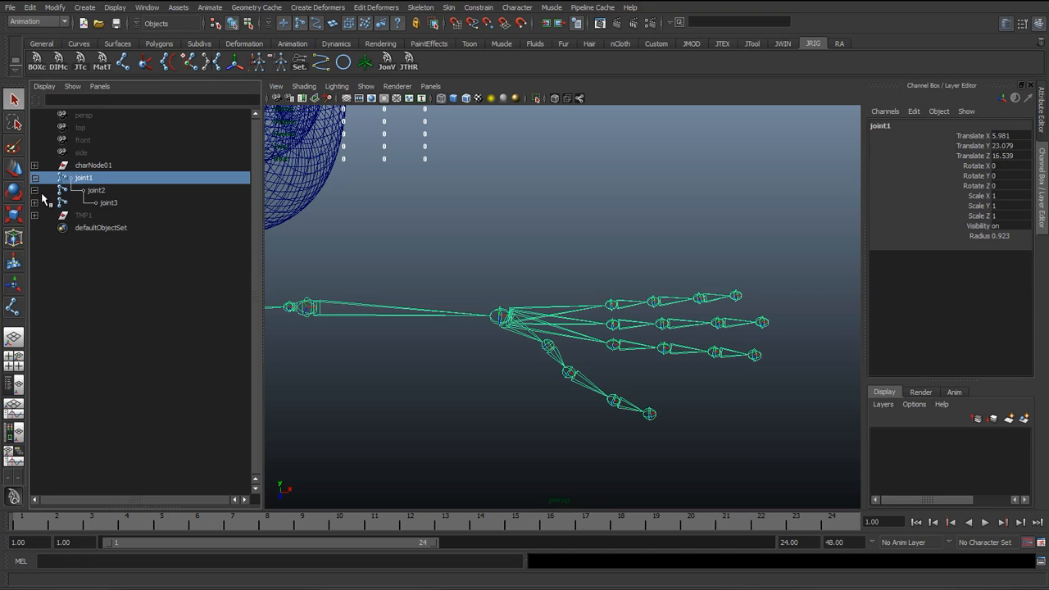
left_click(35, 180)
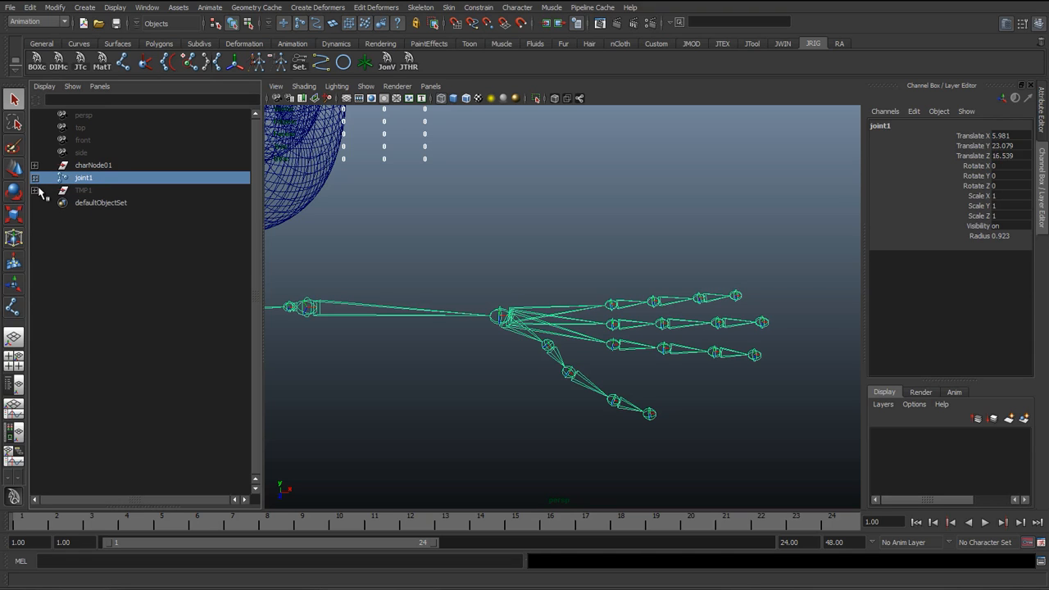
left_click(35, 179, "shift")
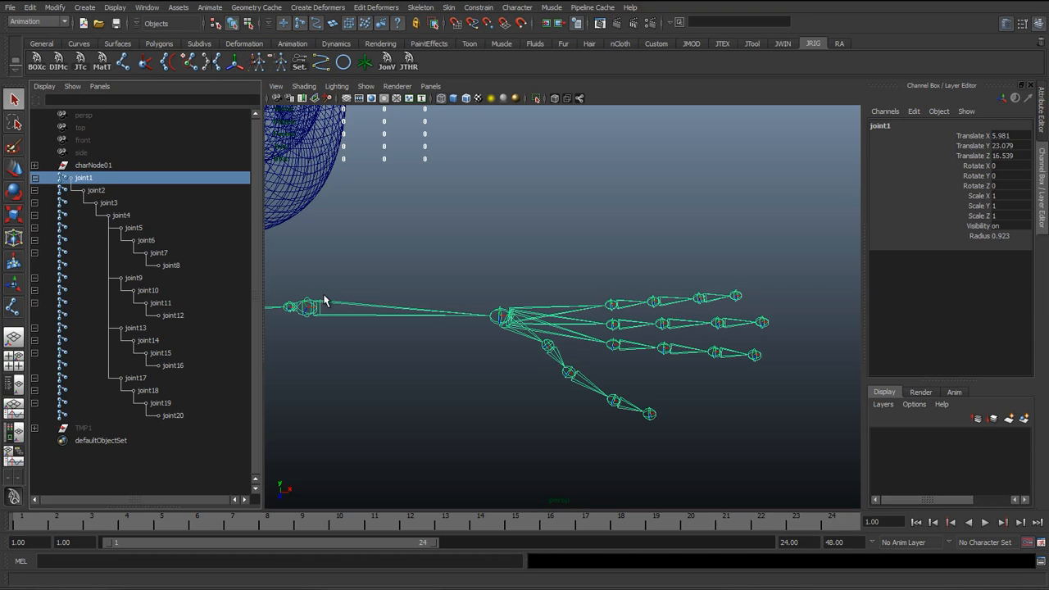
Rename joint1, the root joint of the arm chain, with the prefix jtBn_, extending the name to jtBn_l_arm
right_click_drag(492, 336, 440, 361, "alt")
left_click_drag(440, 362, 478, 378, "alt")
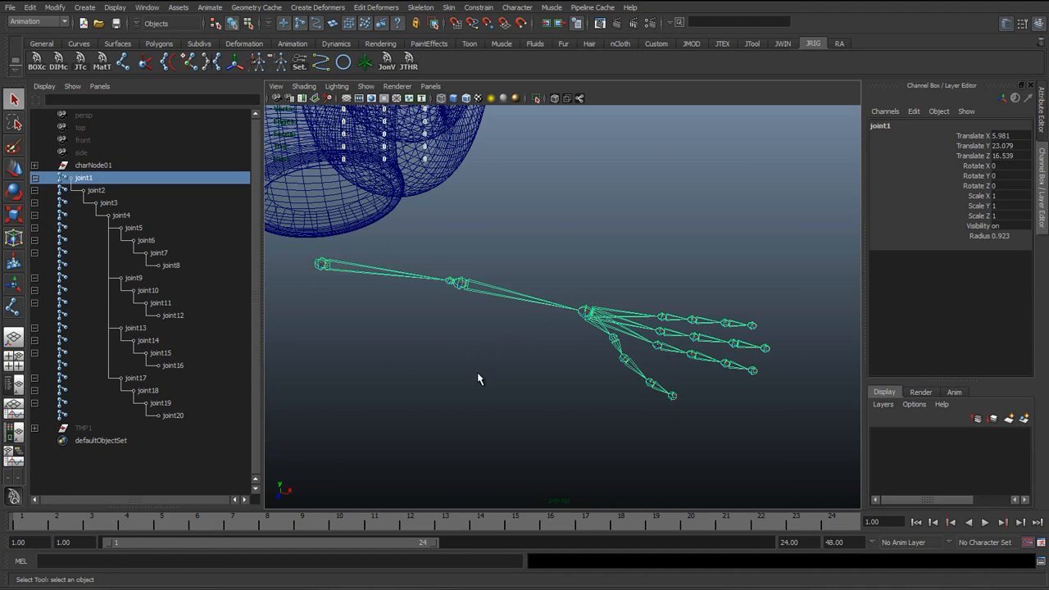
double_click(95, 181)
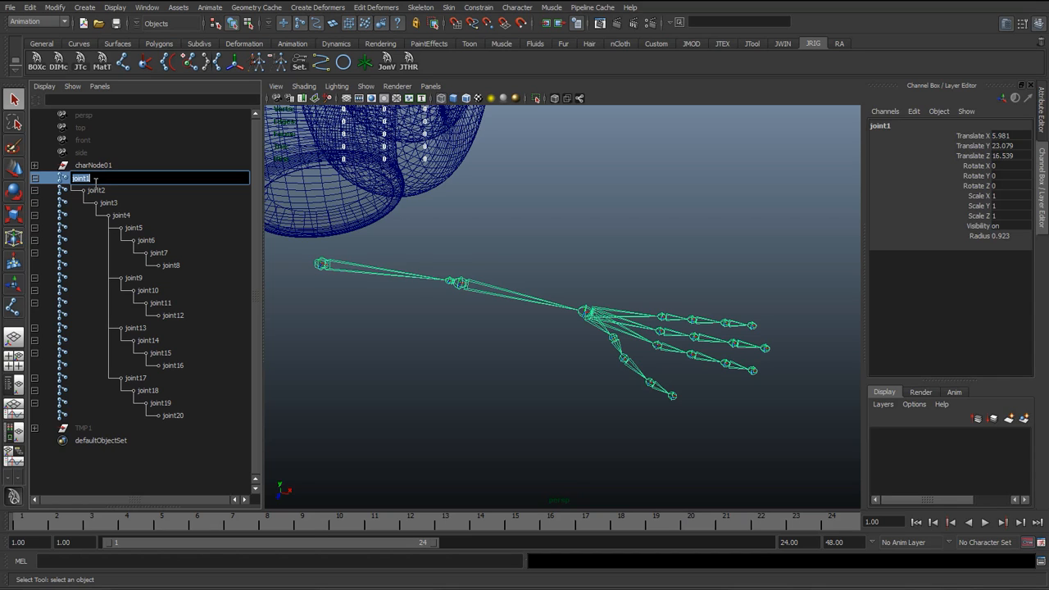
type("jtBn_")
key("Return")
left_click_drag(595, 317, 483, 292, "alt")
double_click(116, 181)
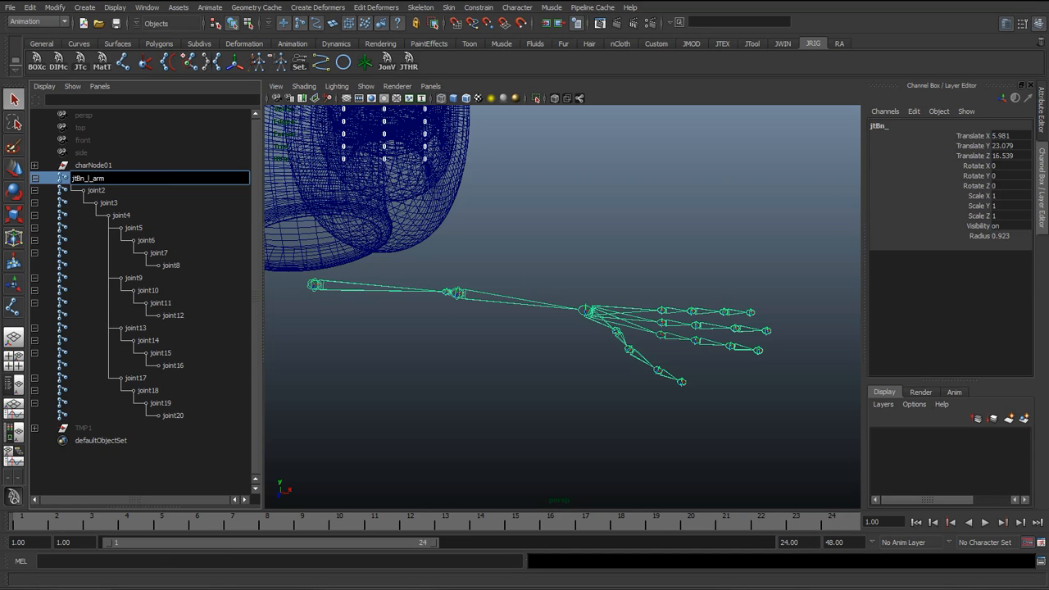
key("Return")
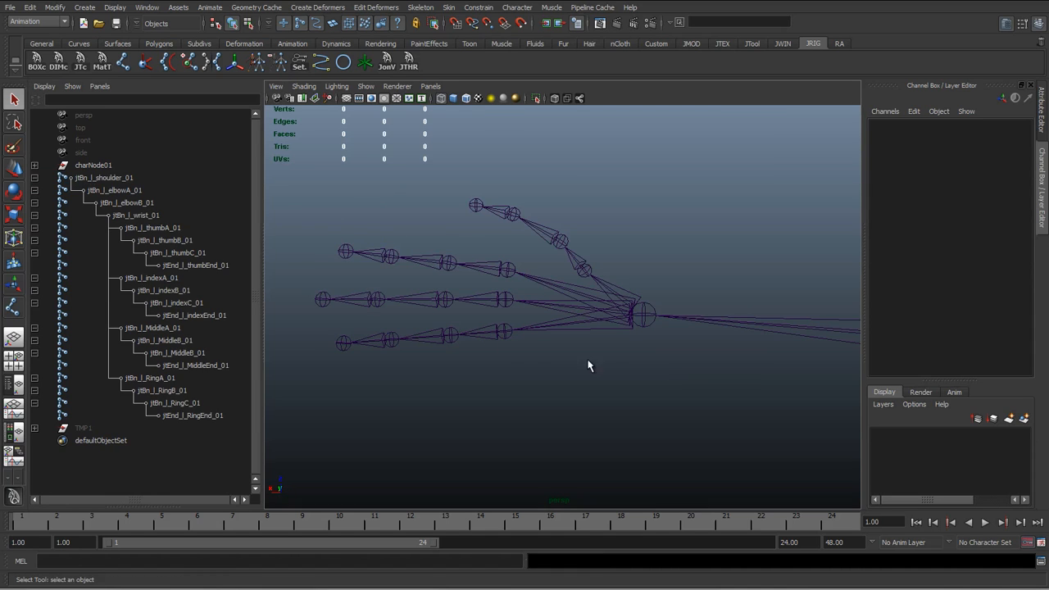
Examine the renamed arm and hand skeleton from several angles, from the shoulder to the fingertips
middle_click_drag(632, 327, 591, 332, "alt")
scroll(594, 332, "down", 3)
left_click_drag(604, 332, 634, 407, "alt")
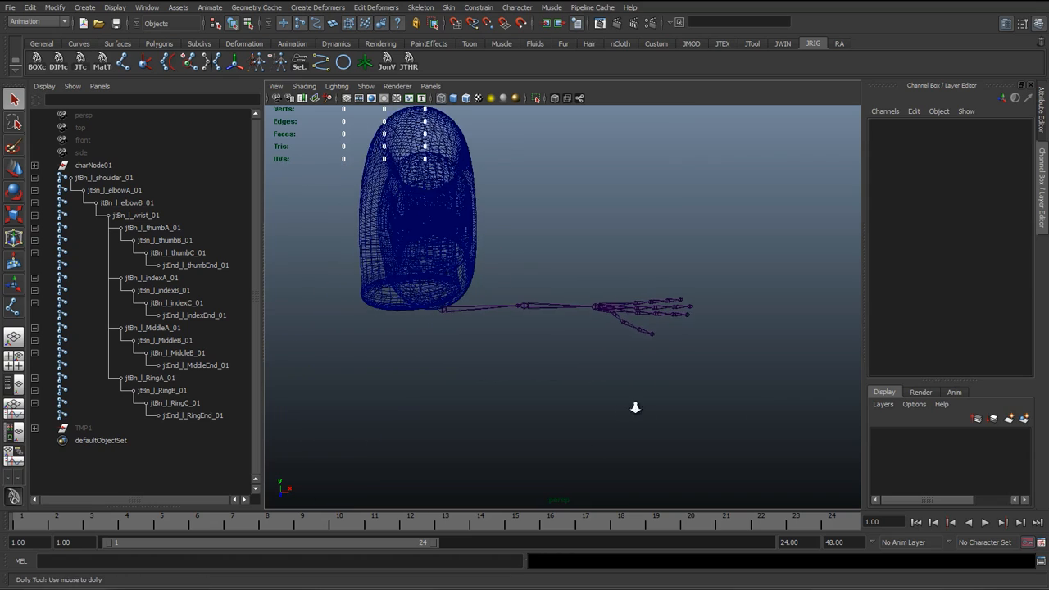
scroll(621, 393, "up", 5)
left_click_drag(606, 361, 475, 363, "alt")
middle_click_drag(433, 315, 411, 314, "alt")
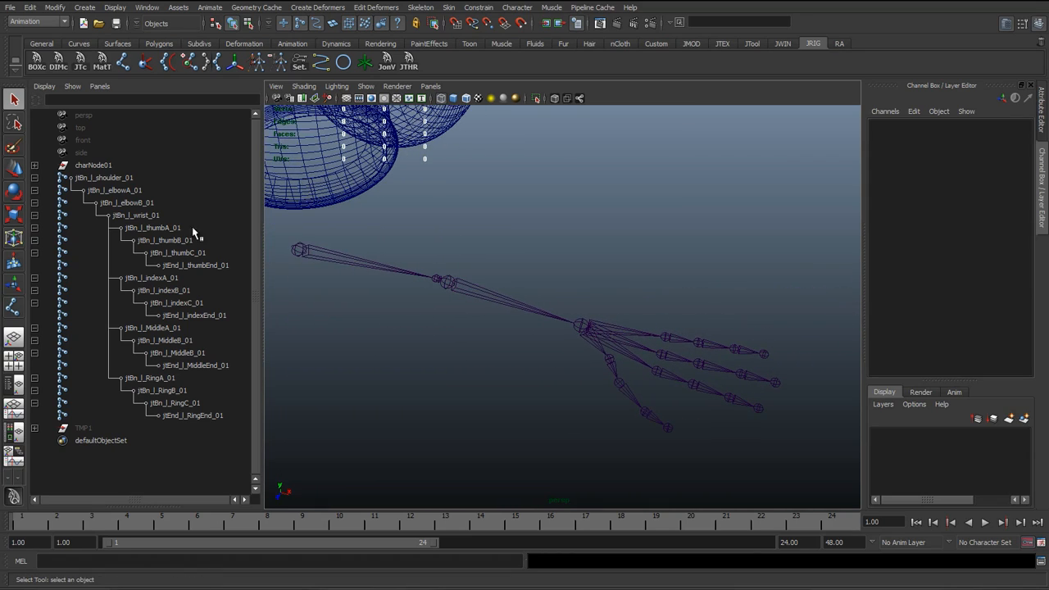
Review the names of the arm joints in the hierarchy, from the shoulder through elbowA and elbowB to the wrist
left_click(110, 177)
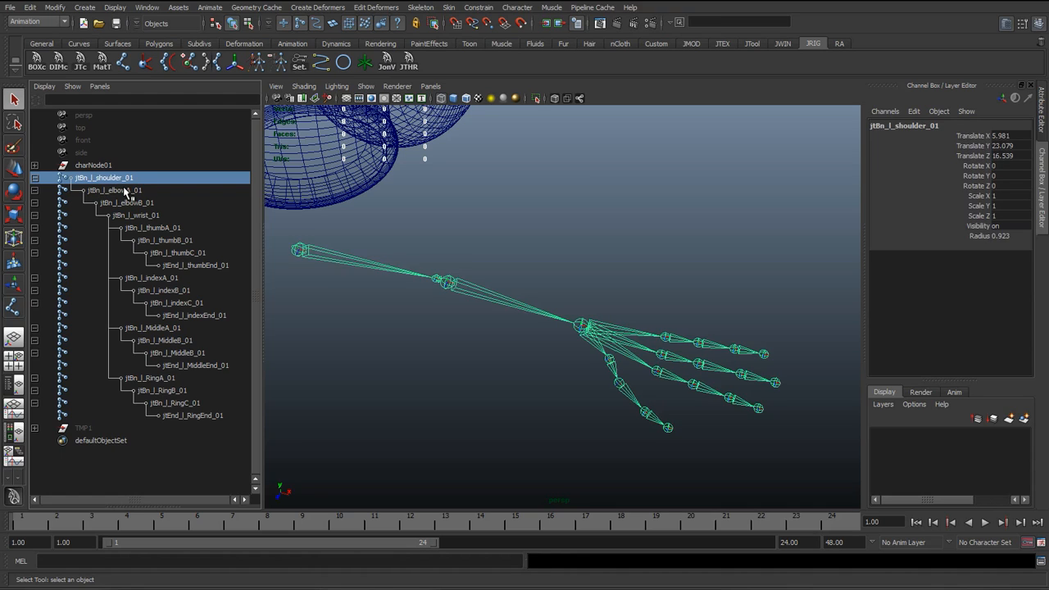
left_click(127, 191)
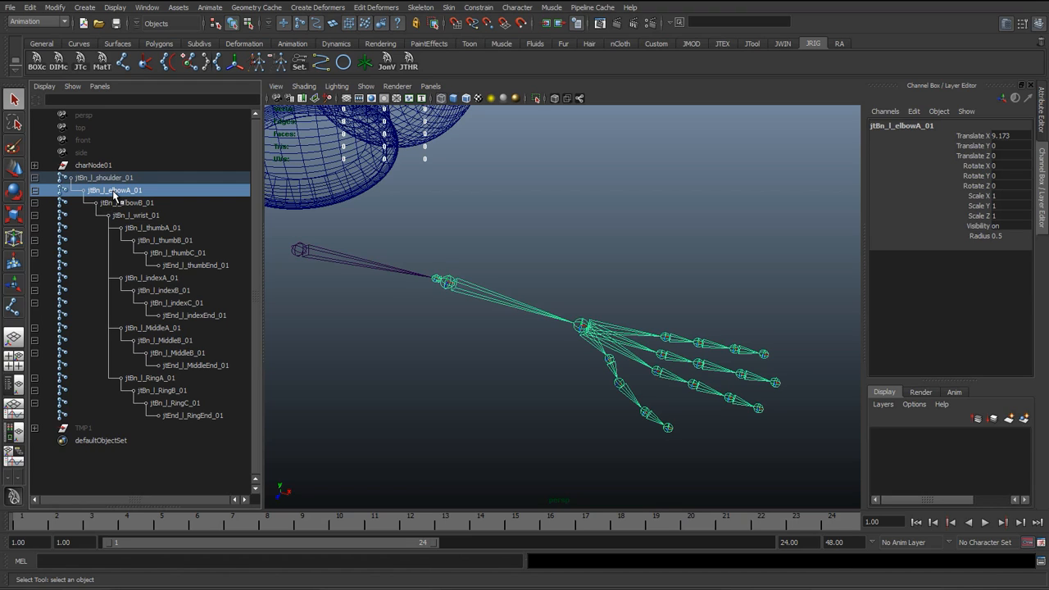
double_click(114, 192)
left_click_drag(85, 190, 125, 194)
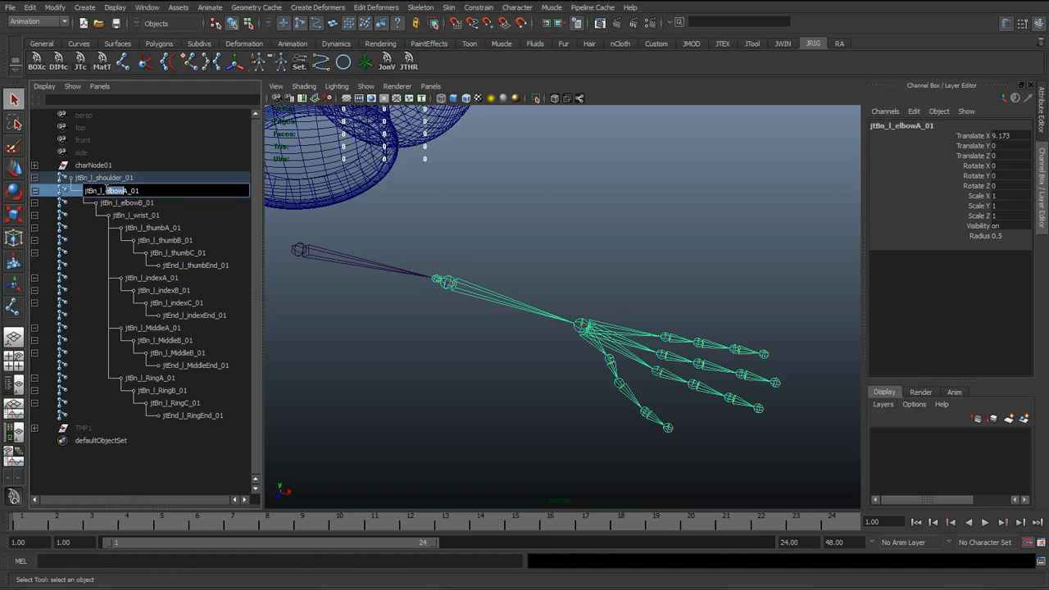
left_click(112, 190)
left_click_drag(106, 190, 125, 191)
left_click(144, 191)
left_click(136, 205)
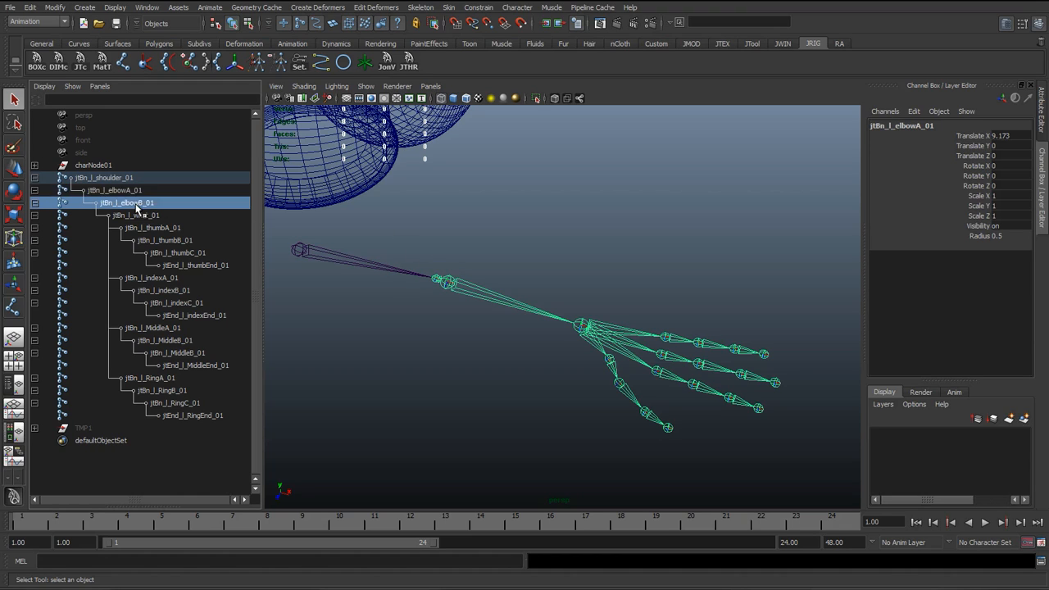
double_click(136, 204)
left_click(141, 213)
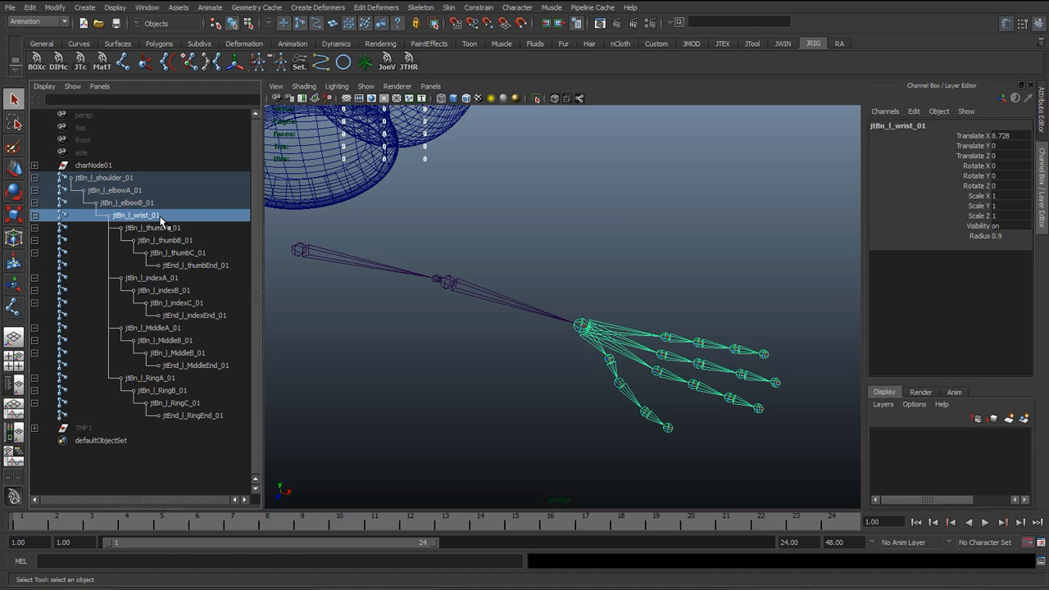
Review the names of the thumbA, thumbB and thumbC joints, view the arm from another angle, and clear the selection
double_click(156, 229)
left_click_drag(145, 230, 164, 229)
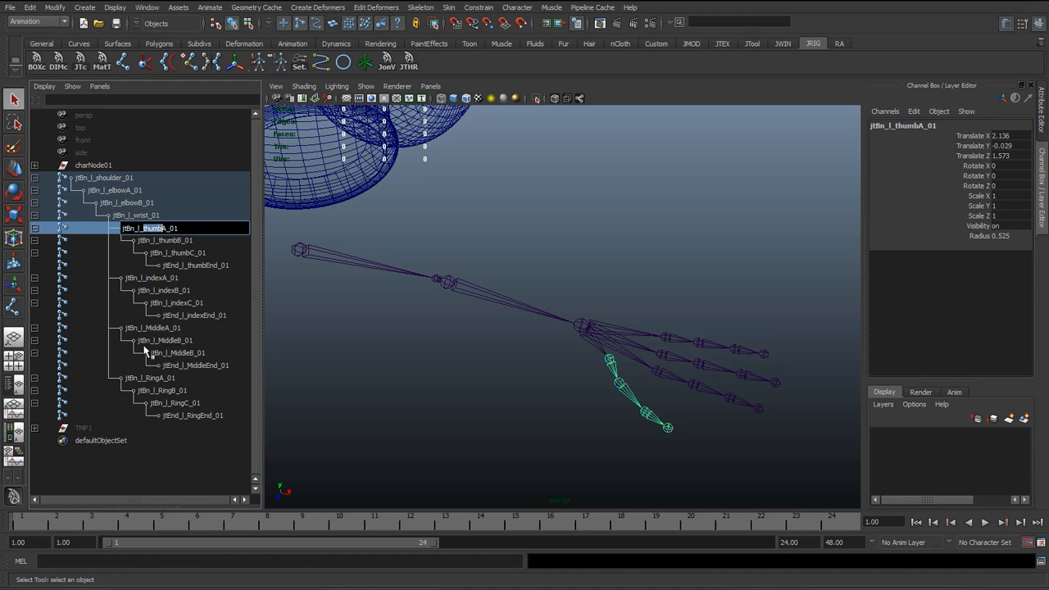
double_click(164, 241)
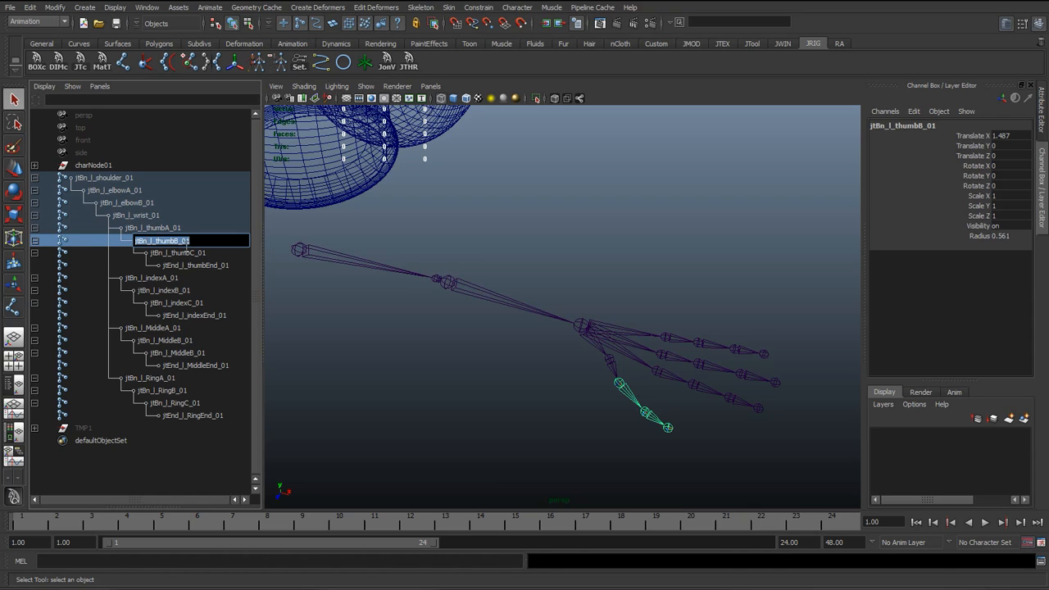
left_click(178, 253)
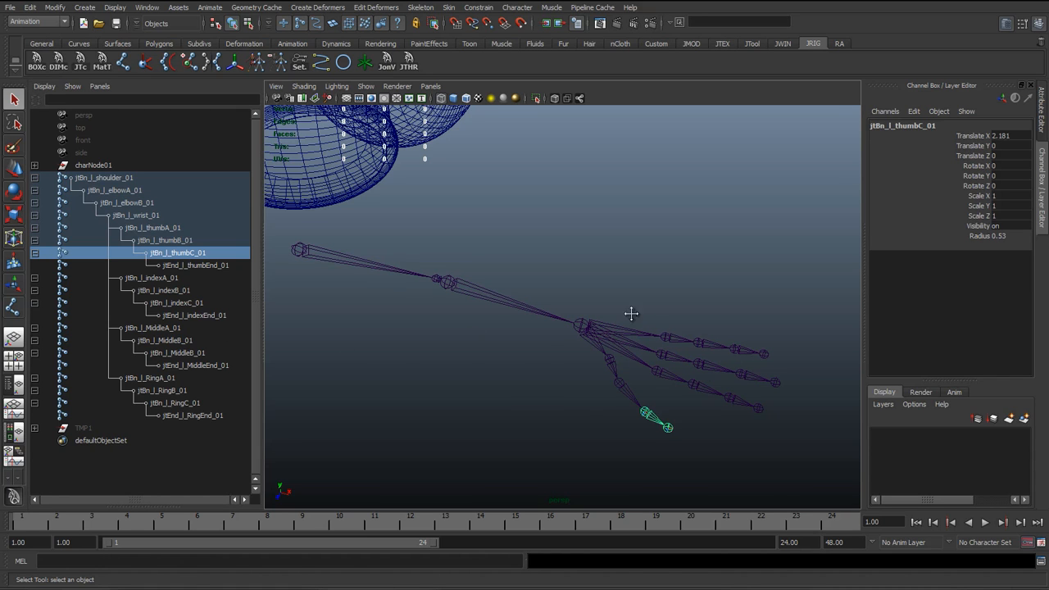
left_click_drag(631, 314, 425, 355, "alt")
left_click_drag(366, 334, 332, 367, "alt")
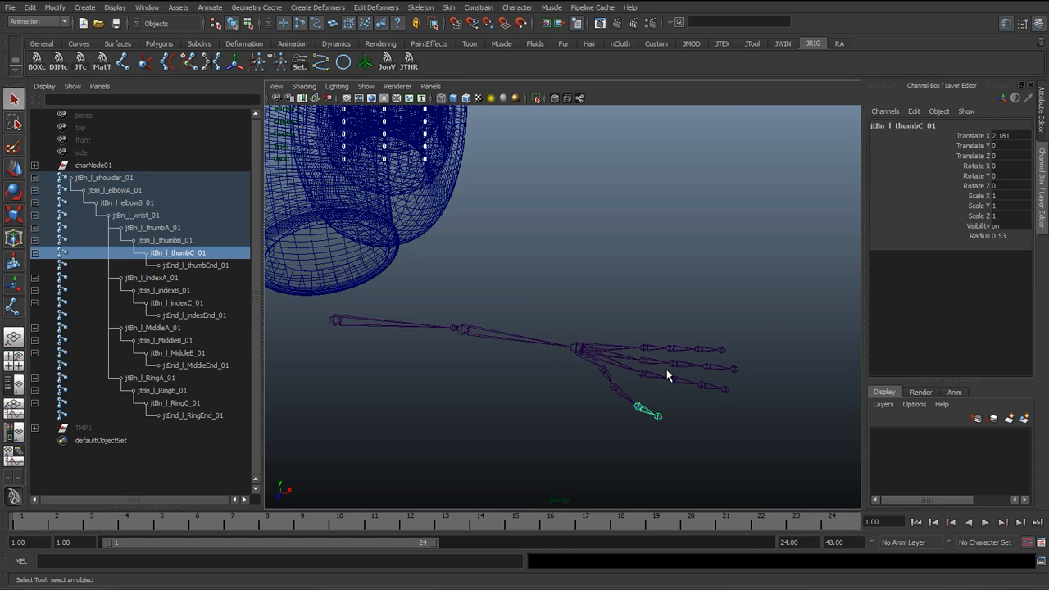
left_click_drag(664, 368, 574, 335, "alt")
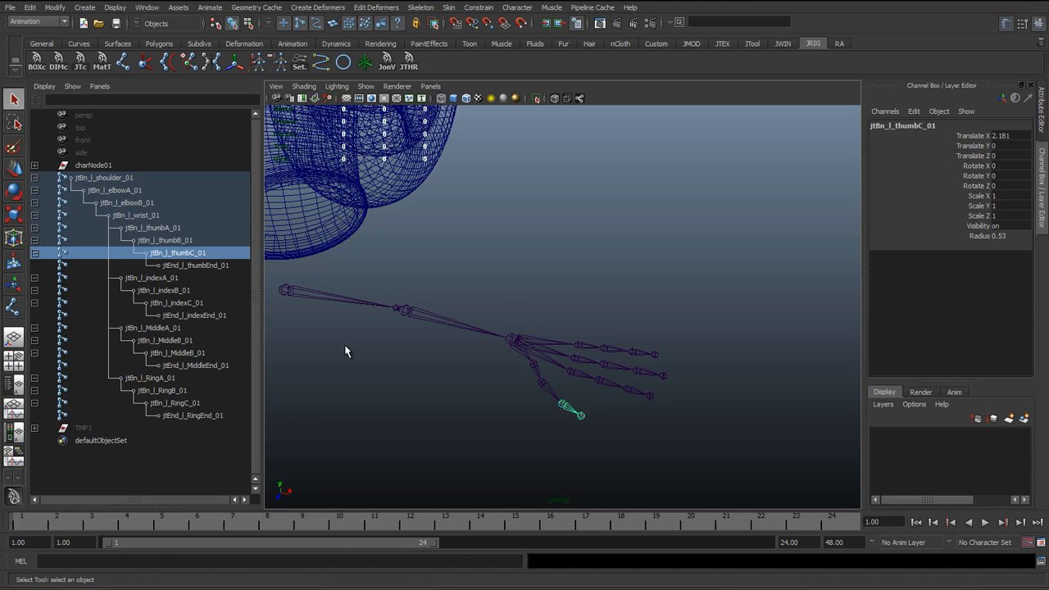
left_click(639, 324)
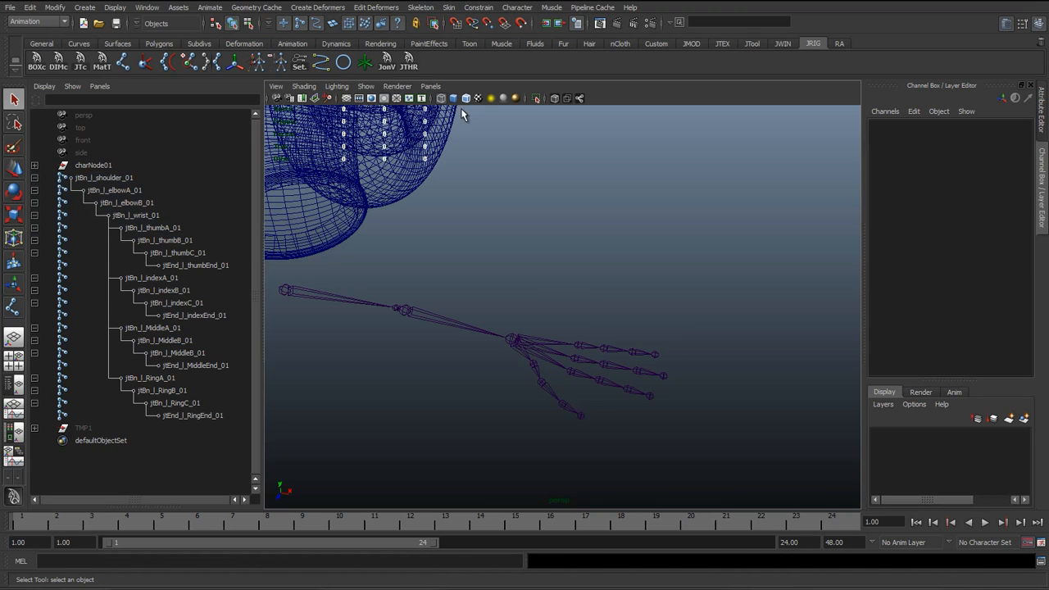
Check the jtEnd_ prefix on the thumb, index, middle and ring fingertip joints in the hierarchy
left_click(75, 181)
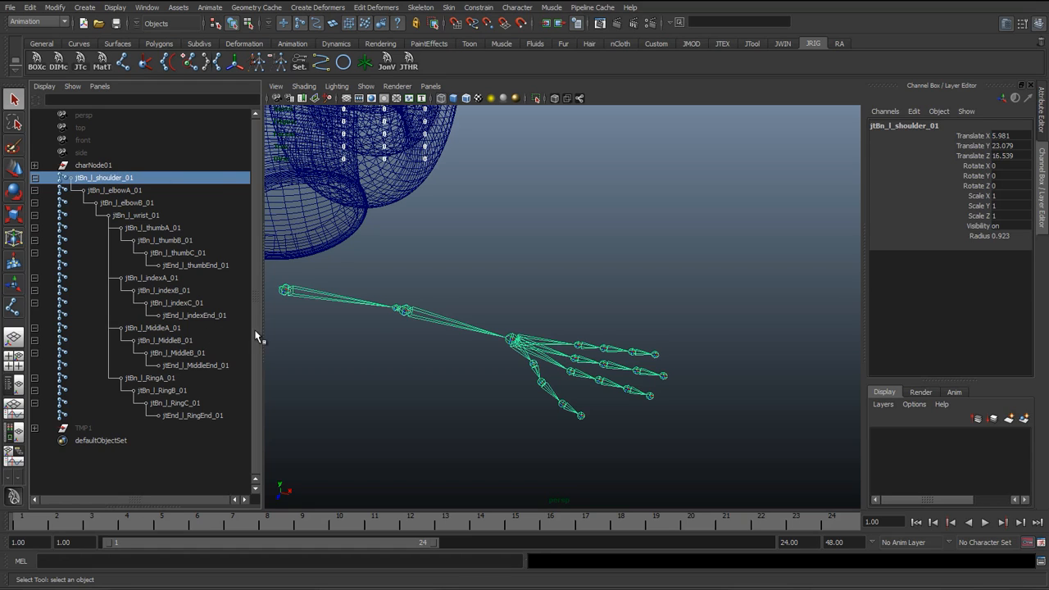
left_click(172, 265)
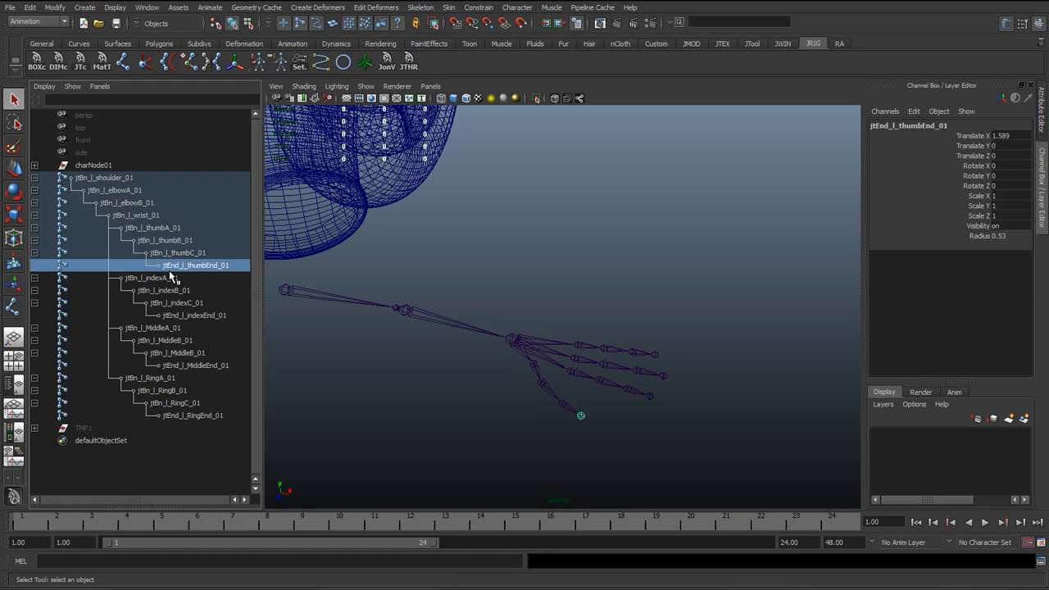
double_click(166, 266)
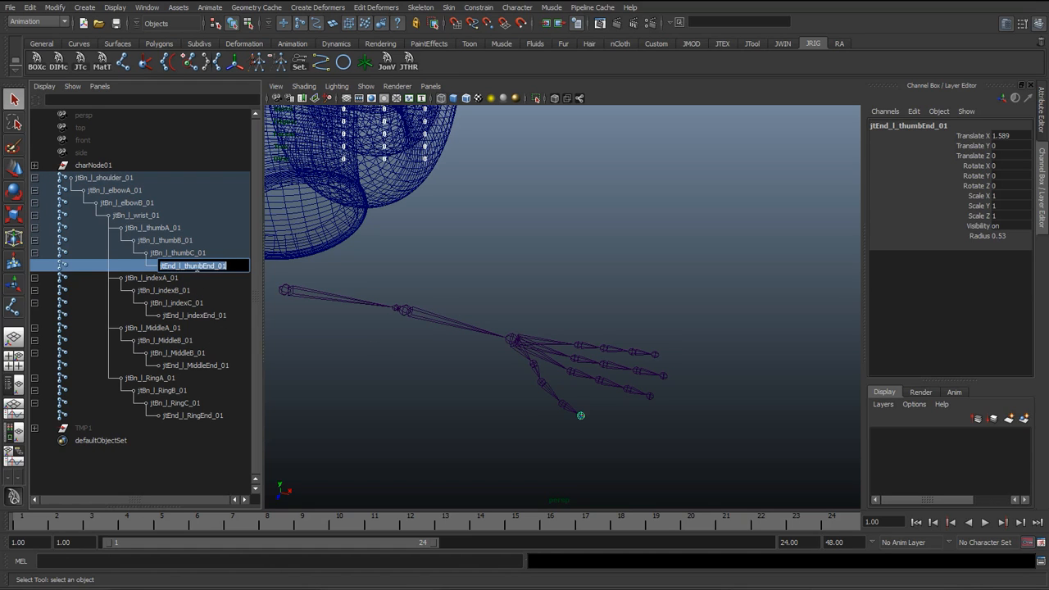
left_click(169, 266)
left_click_drag(165, 268, 222, 268)
key("Return")
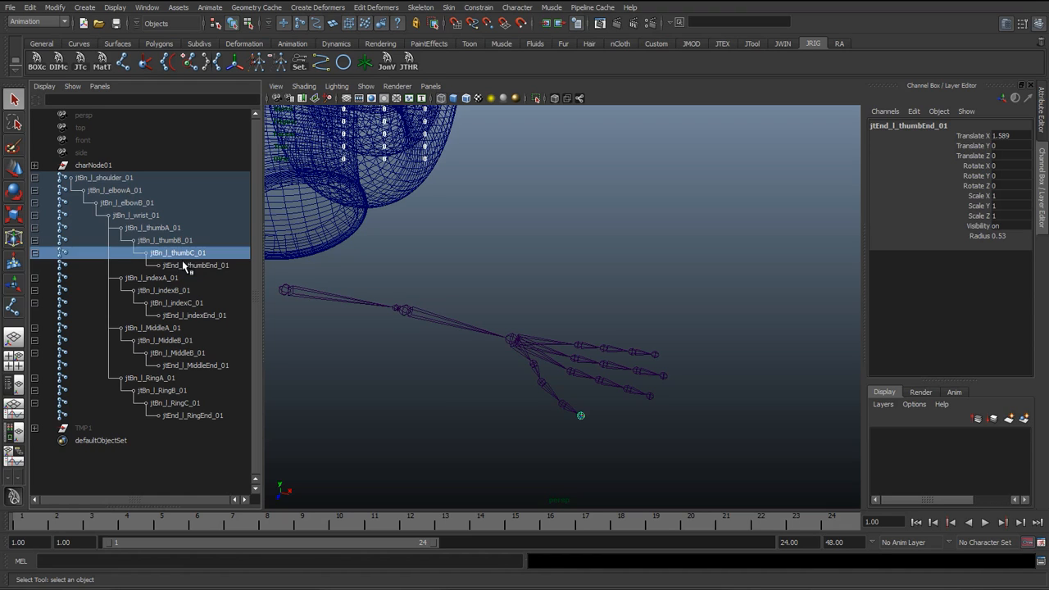
left_click(212, 316)
left_click(204, 364)
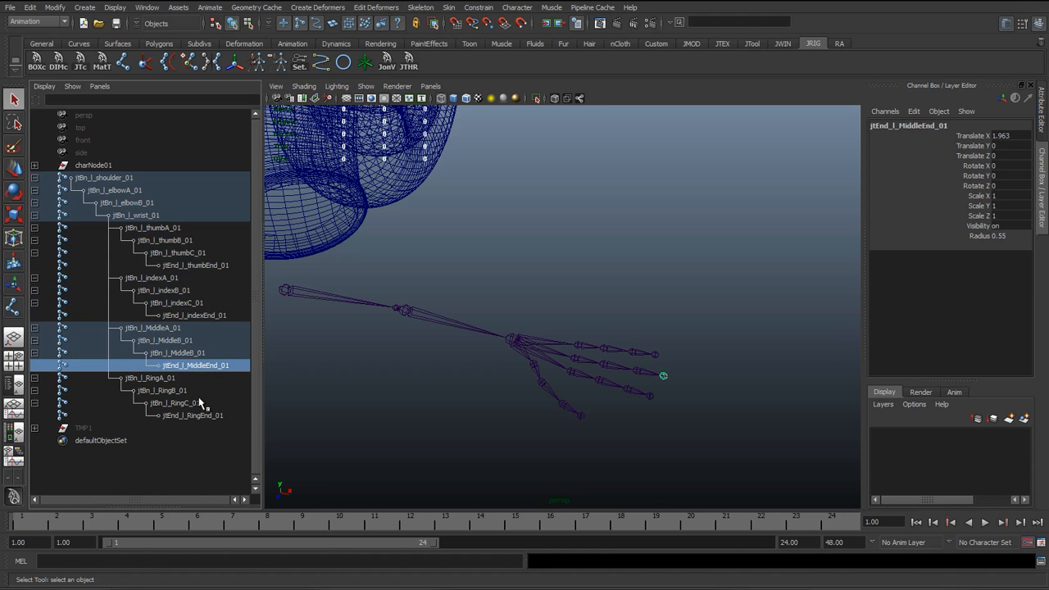
left_click(205, 415)
left_click(203, 268)
Try rotating the last bending joint of the index finger, jtBn_l_indexC_01, and undo the rotation
scroll(533, 368, "up", 3)
middle_click_drag(547, 365, 520, 295, "alt")
scroll(490, 324, "up", 3)
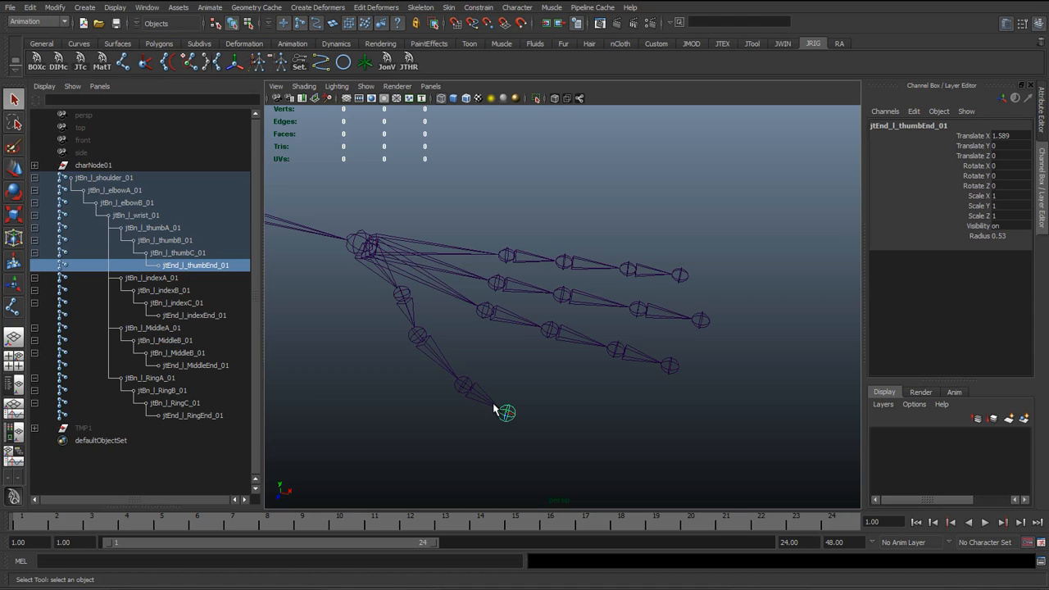
left_click(465, 387)
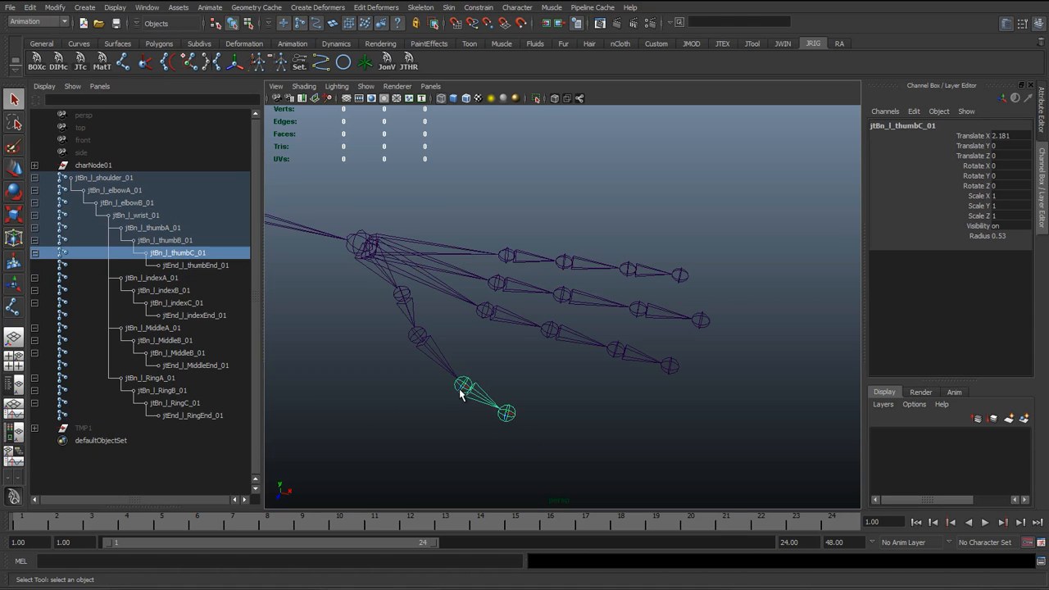
left_click(634, 358)
key("e")
middle_click_drag(654, 353, 588, 350, "alt")
left_click_drag(588, 296, 578, 415)
key("ctrl+z")
key("q")
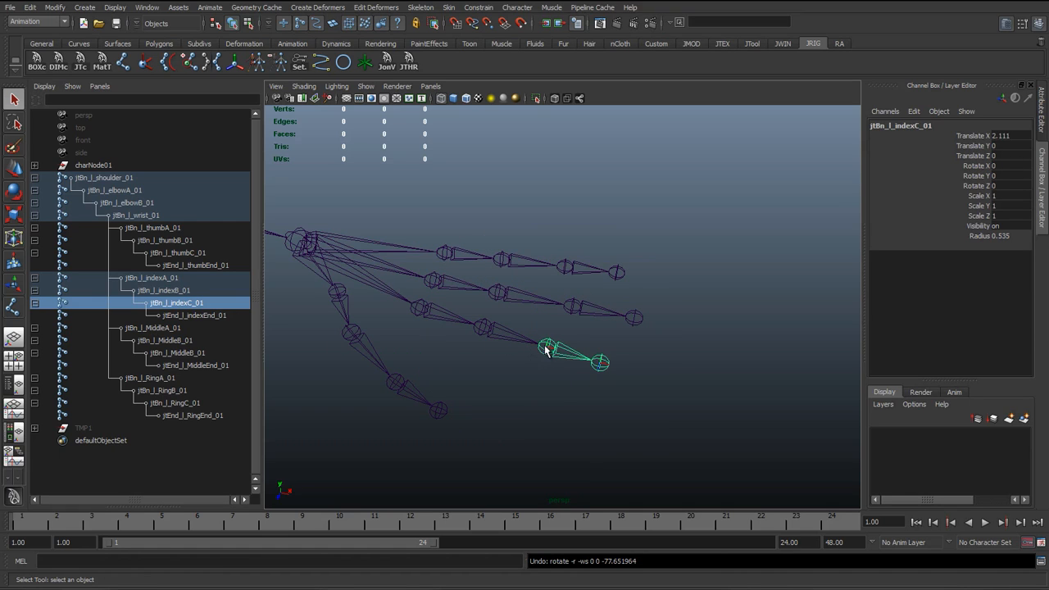
Inspect the end joints of the index, thumb, ring and middle fingers on the skeleton, and clear the selection
left_click(599, 363)
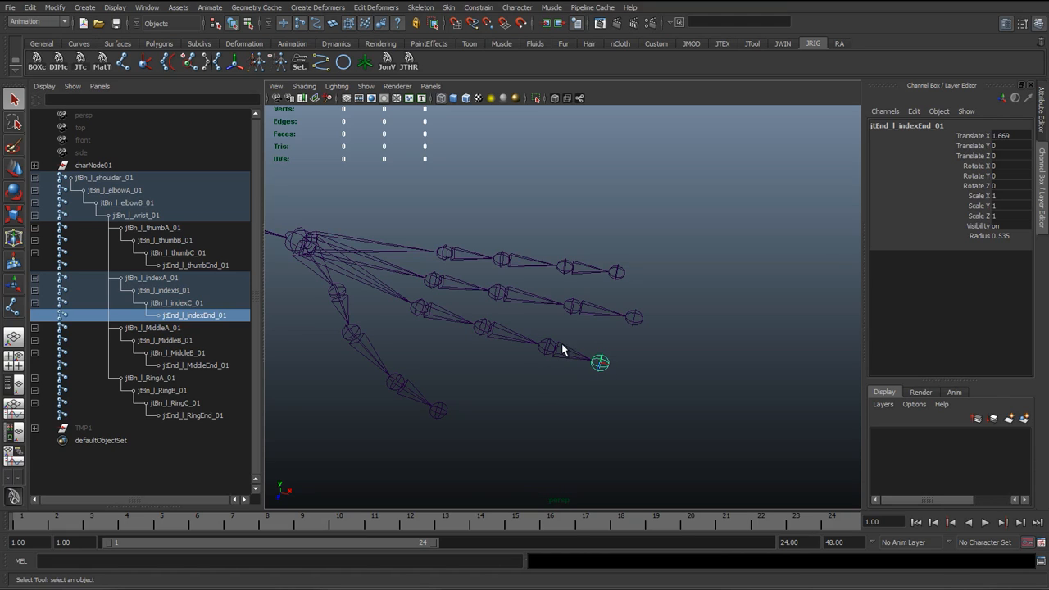
key("Up")
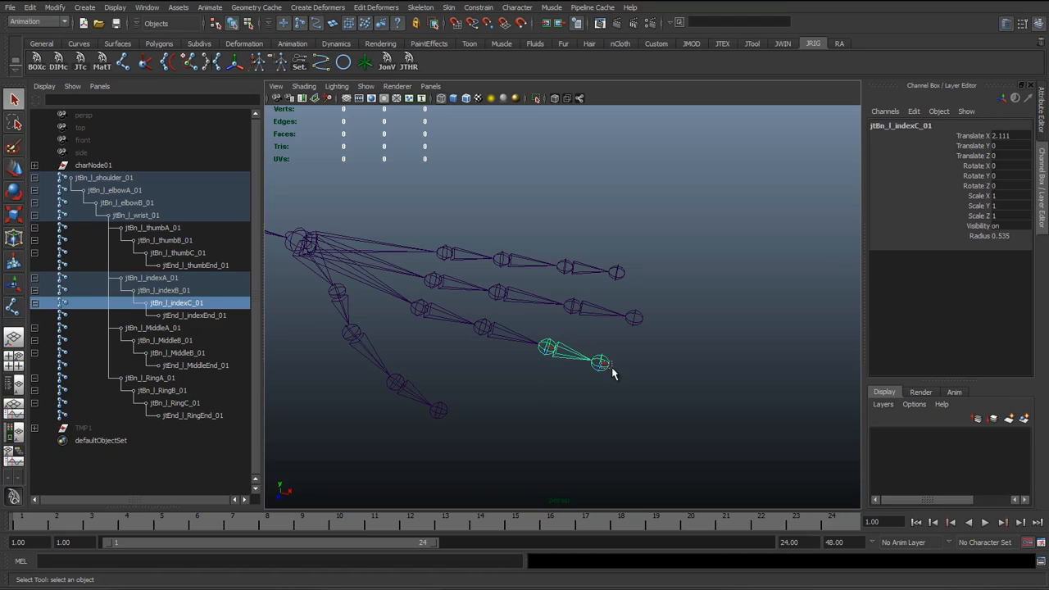
key("Down")
key("Up")
left_click(439, 411)
left_click(599, 362)
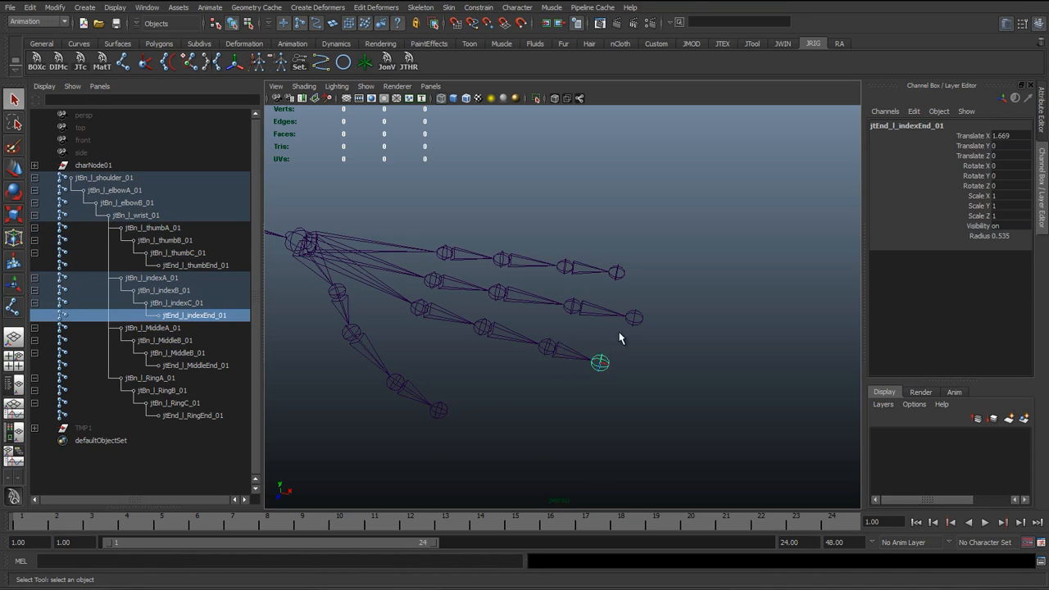
left_click(619, 277)
left_click(617, 273)
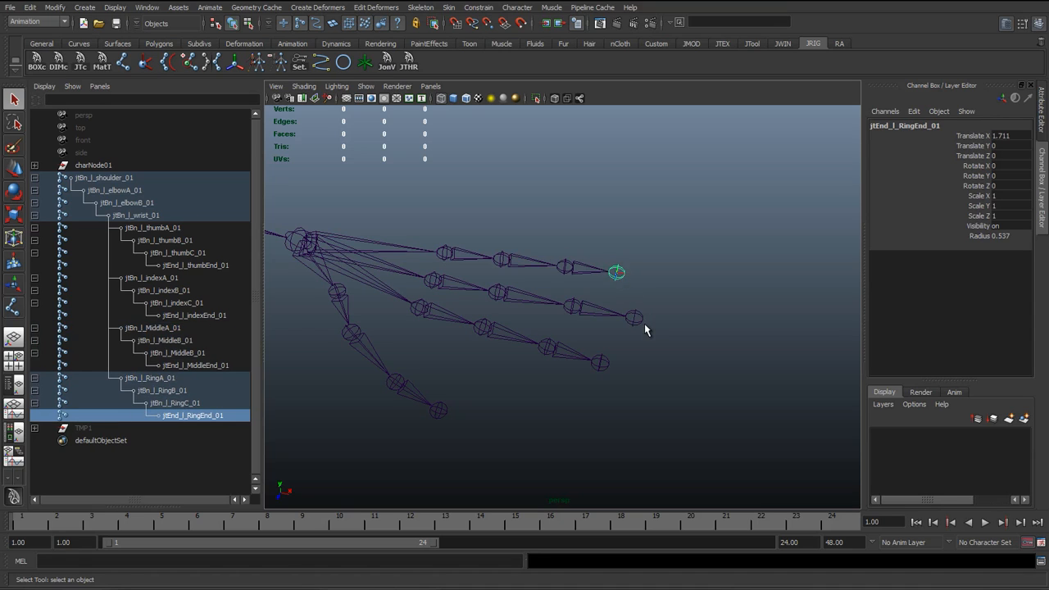
left_click(635, 318)
left_click(597, 364)
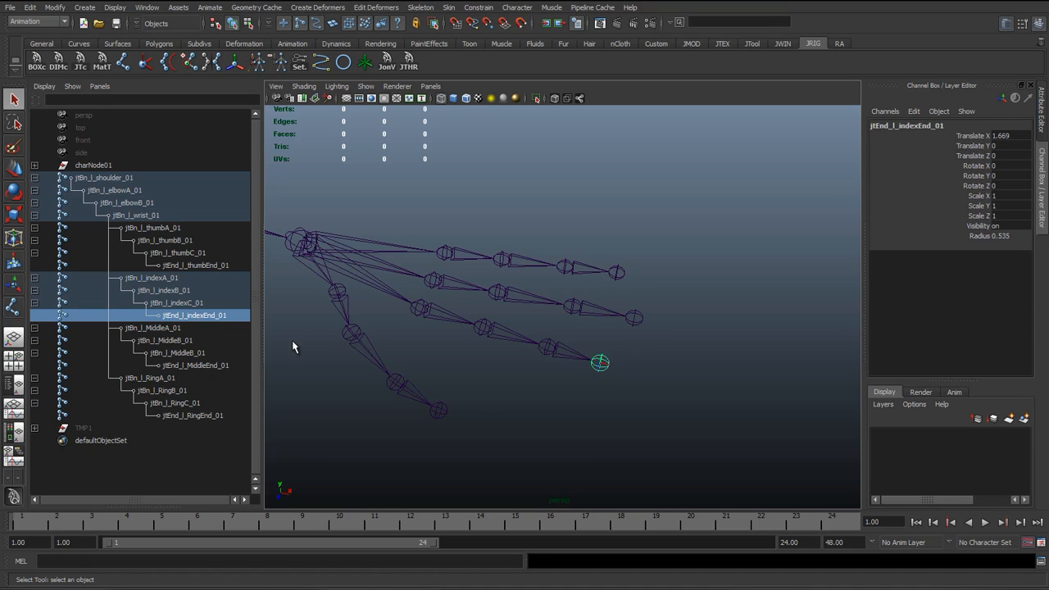
key("w")
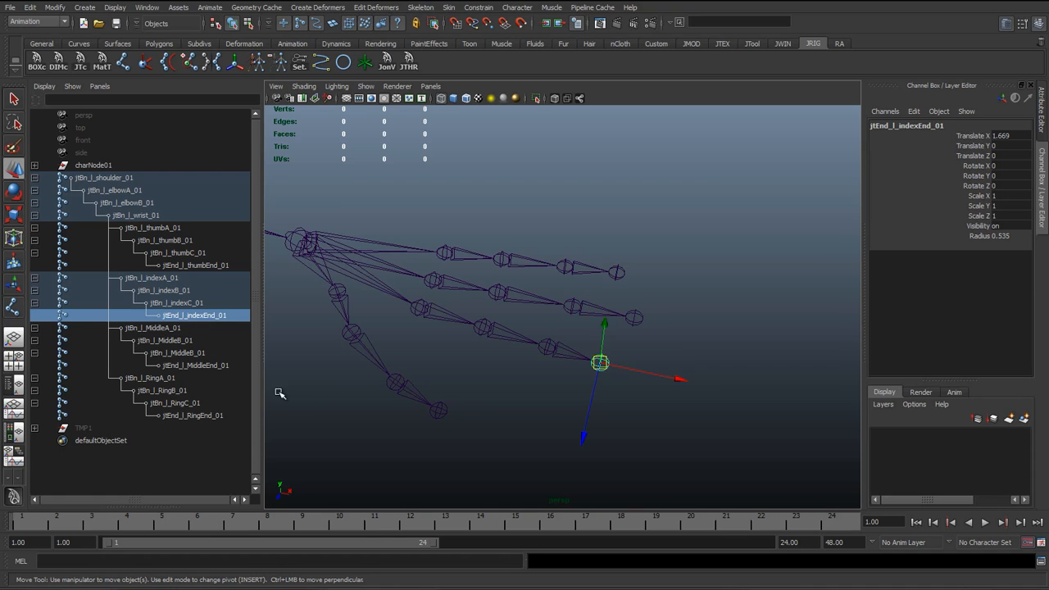
key("q")
left_click(318, 388)
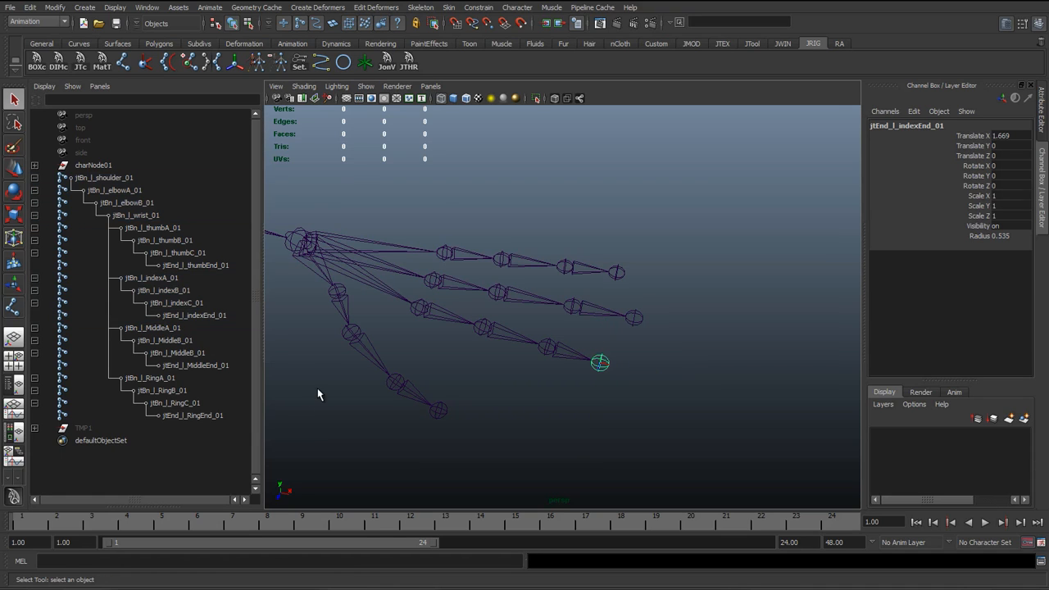
Collapse the arm hierarchy and select its root joint, jtBn_l_shoulder_01
scroll(340, 351, "down", 5)
middle_click_drag(340, 351, 437, 376, "alt")
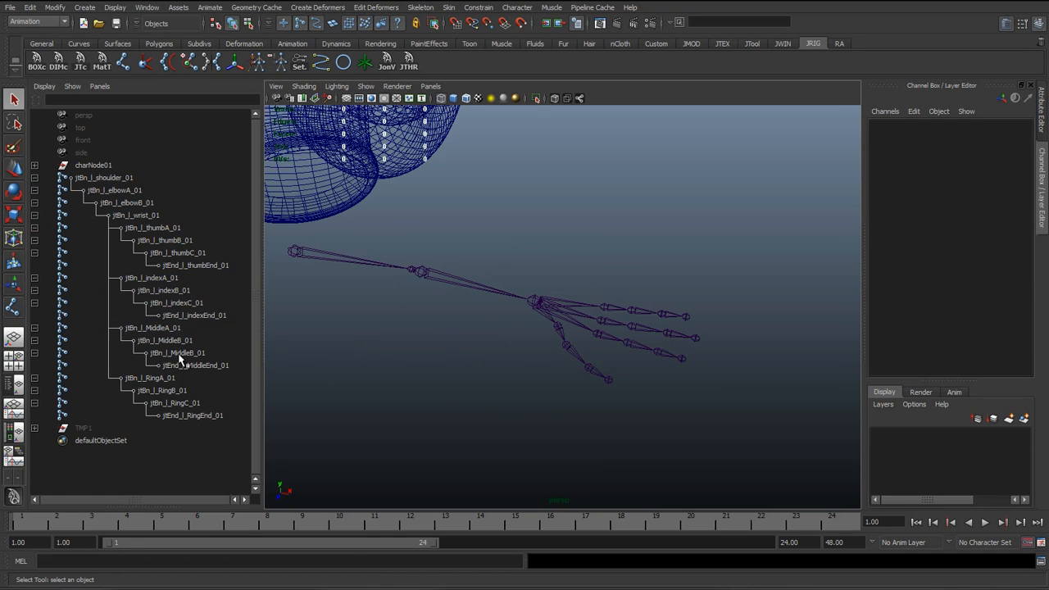
left_click(33, 177)
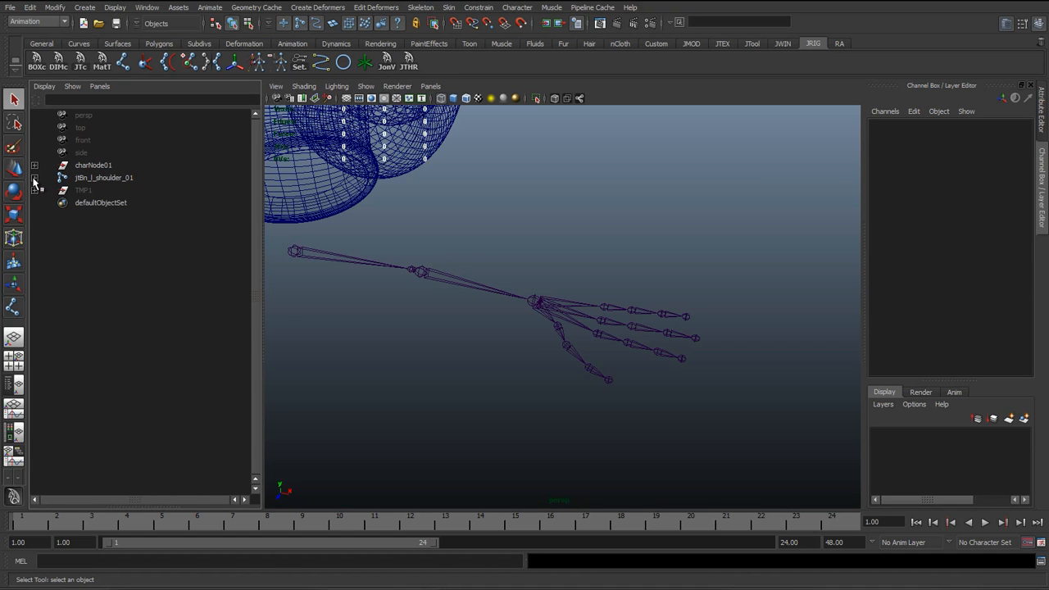
left_click(35, 178)
left_click(35, 177)
left_click(64, 180)
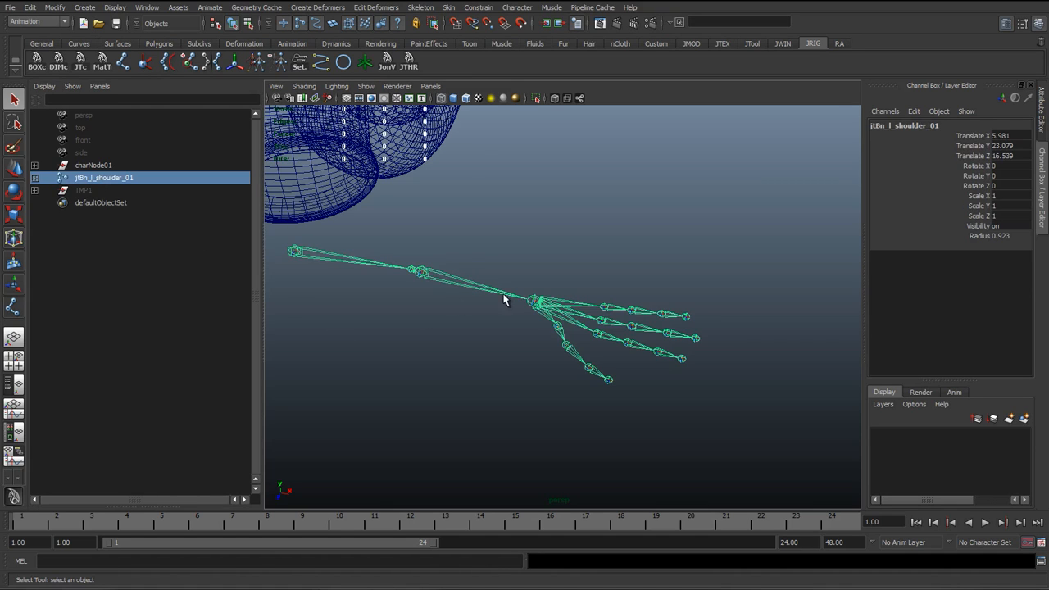
Open the Mirror Joint options for the shoulder chain, reset the settings, and place the options window clear of the arm
left_click_drag(503, 298, 386, 283, "alt")
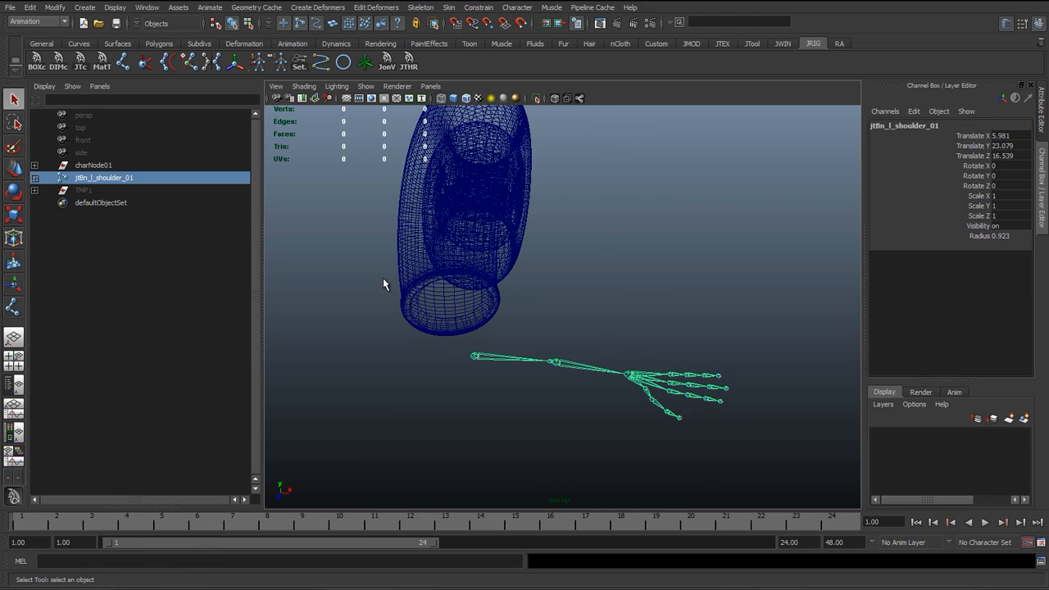
left_click(419, 8)
left_click(419, 8)
left_click(419, 8)
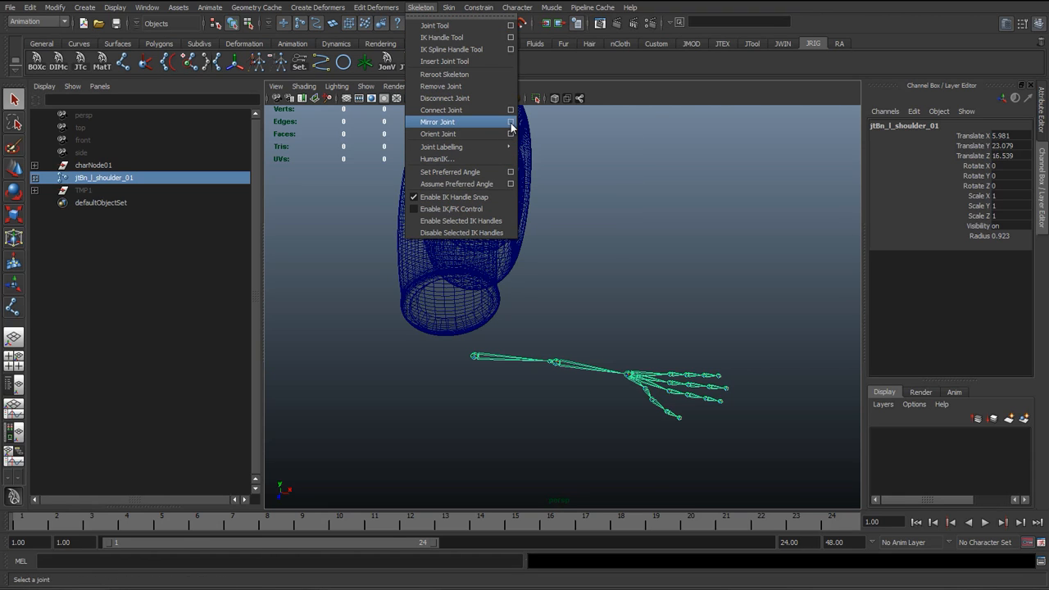
left_click(323, 245)
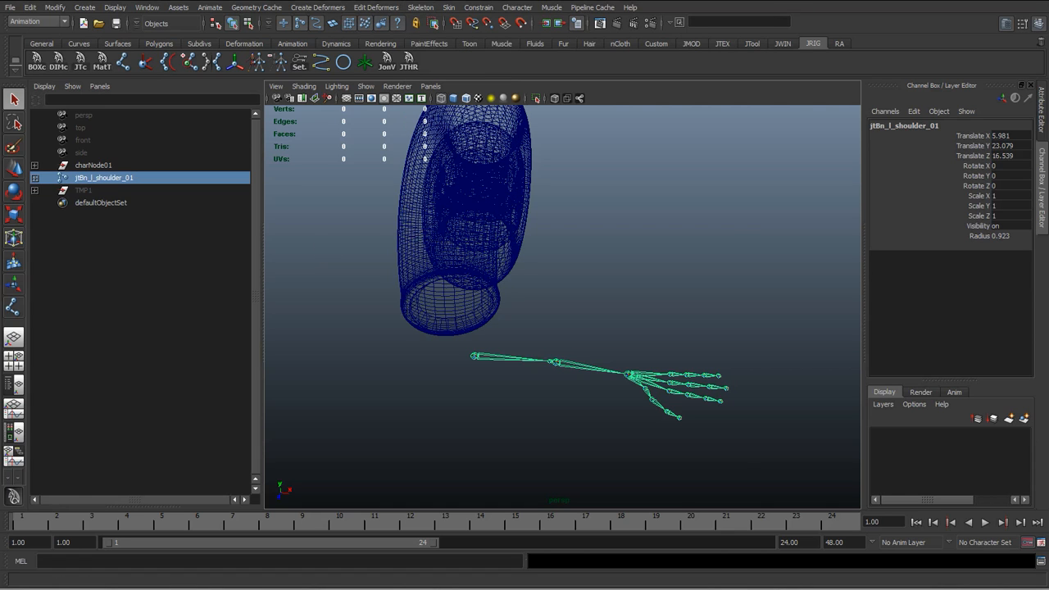
left_click_drag(510, 218, 439, 50)
left_click(304, 64)
left_click(327, 90)
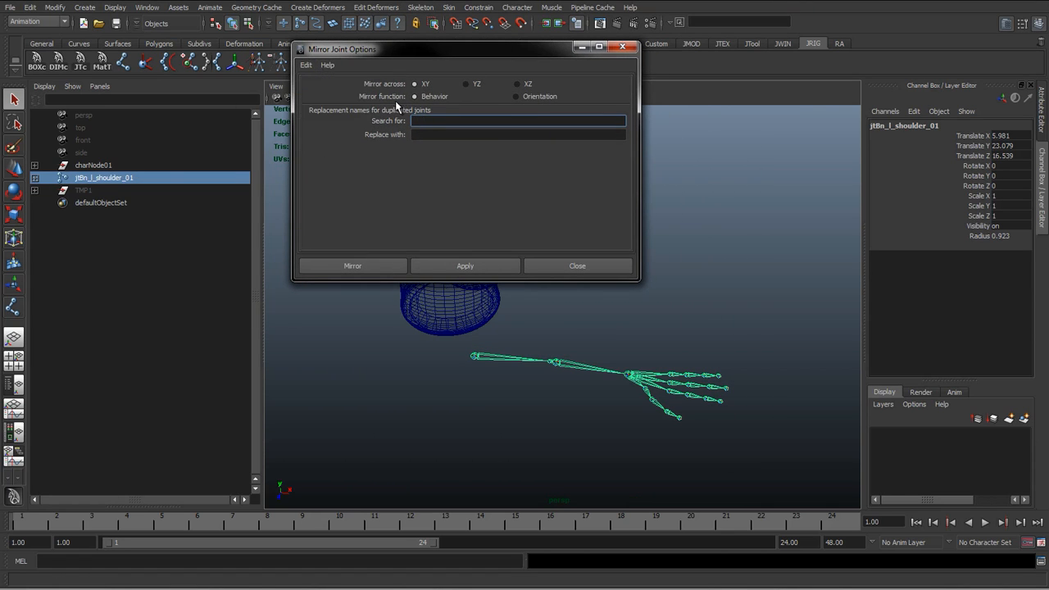
left_click_drag(431, 51, 749, 63)
left_click_drag(466, 262, 283, 267, "alt")
middle_click_drag(283, 267, 245, 267, "alt")
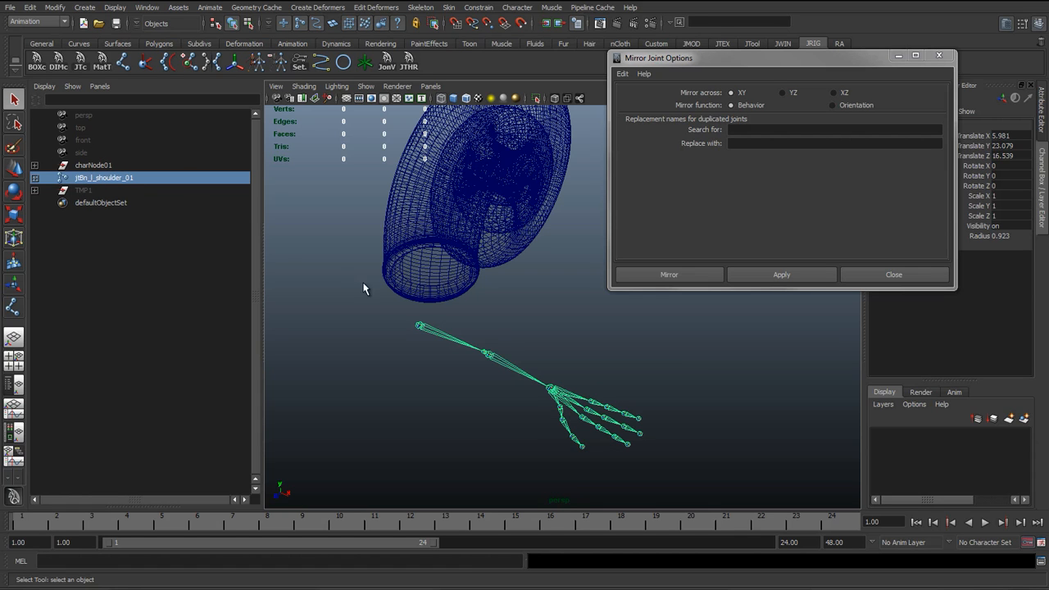
left_click_drag(443, 358, 298, 424, "alt")
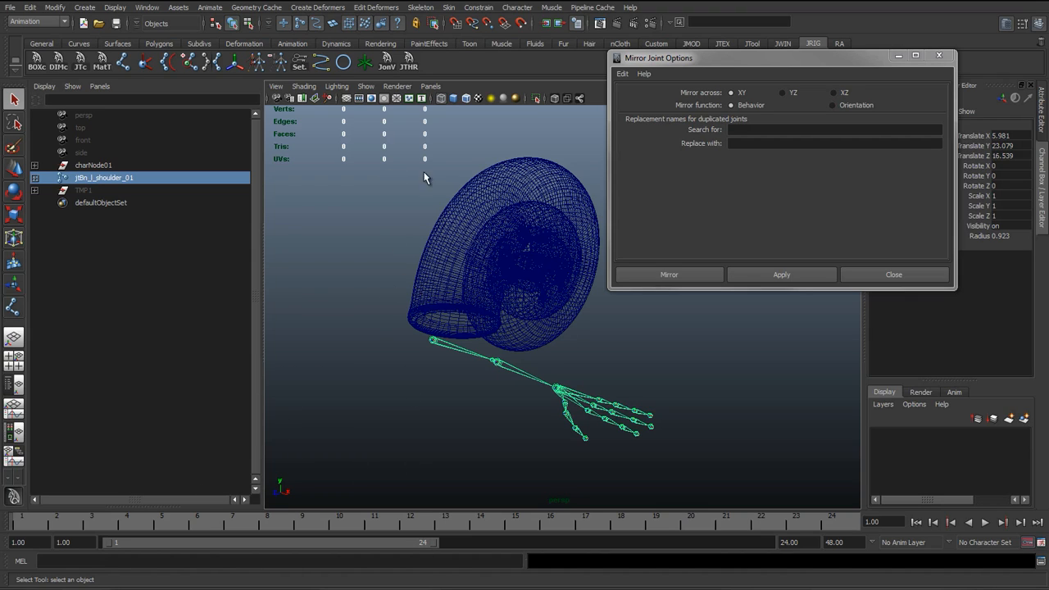
Mirror the left shoulder joint chain across YZ with the Behavior function, replacing _l_ with _r_ in the duplicated joint names
left_click_drag(412, 457, 469, 400, "alt")
left_click(781, 92)
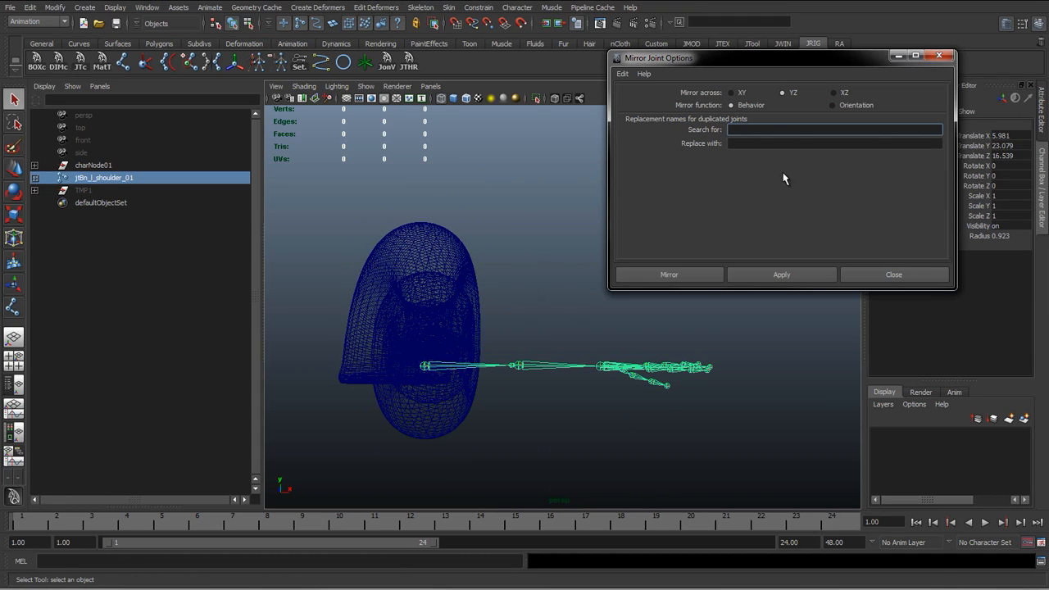
left_click(770, 129)
key("Tab")
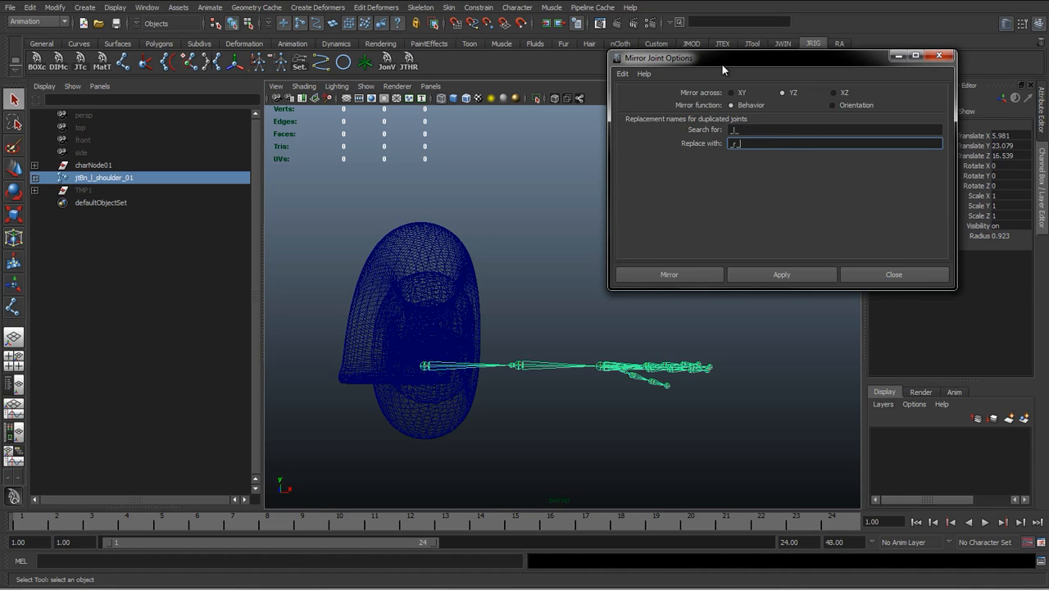
left_click_drag(729, 52, 701, 62)
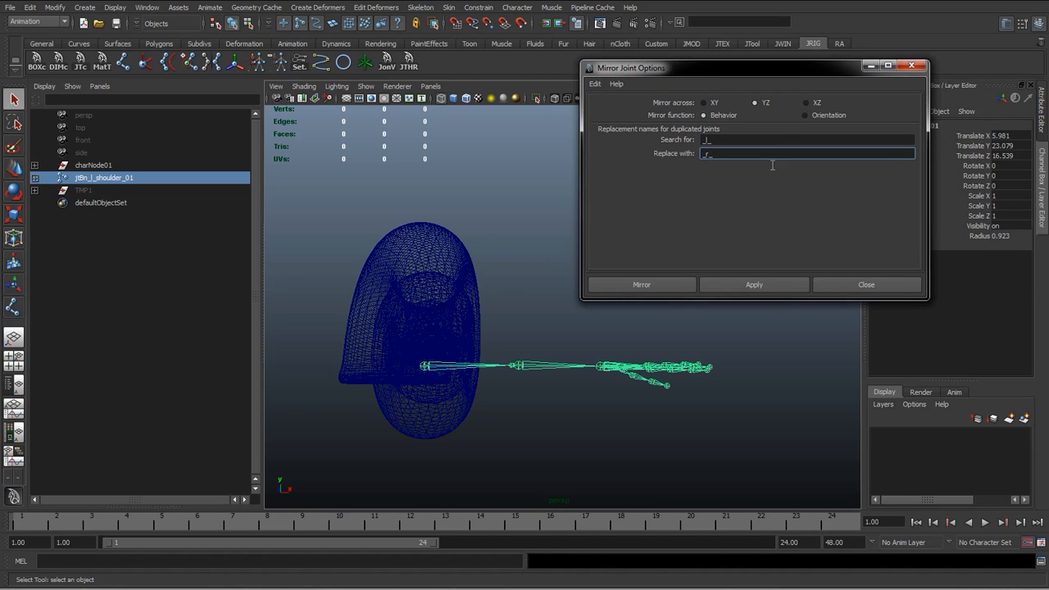
left_click_drag(472, 232, 442, 275, "alt")
left_click(779, 278)
left_click_drag(459, 391, 416, 353, "alt")
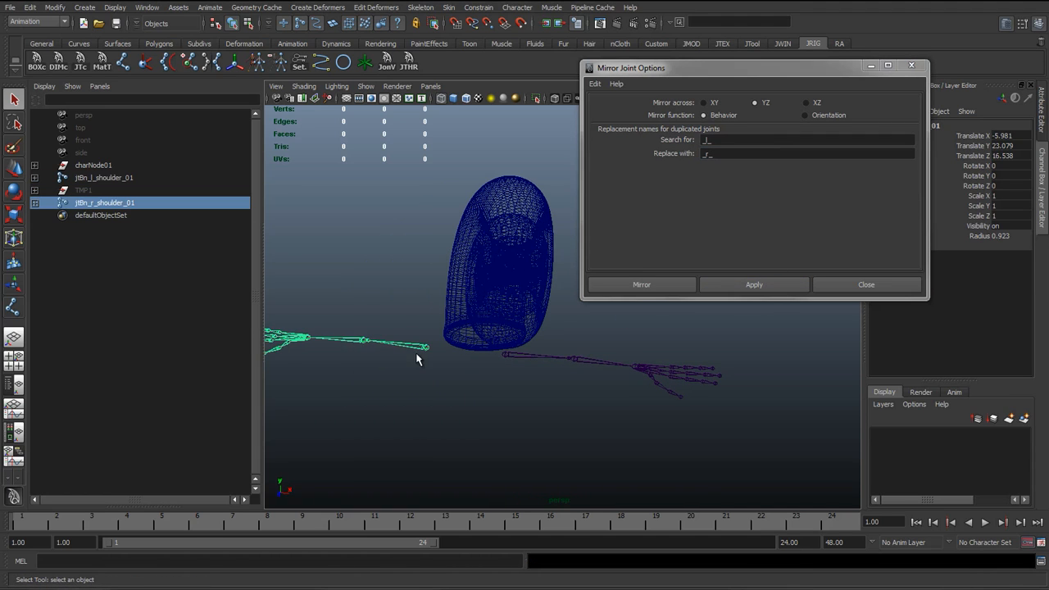
Expand the full jtBn_r_shoulder_01 hierarchy to check the mirrored joint names, clear the selection, and collapse the hierarchy again
left_click(108, 182)
left_click(115, 200)
left_click(35, 203)
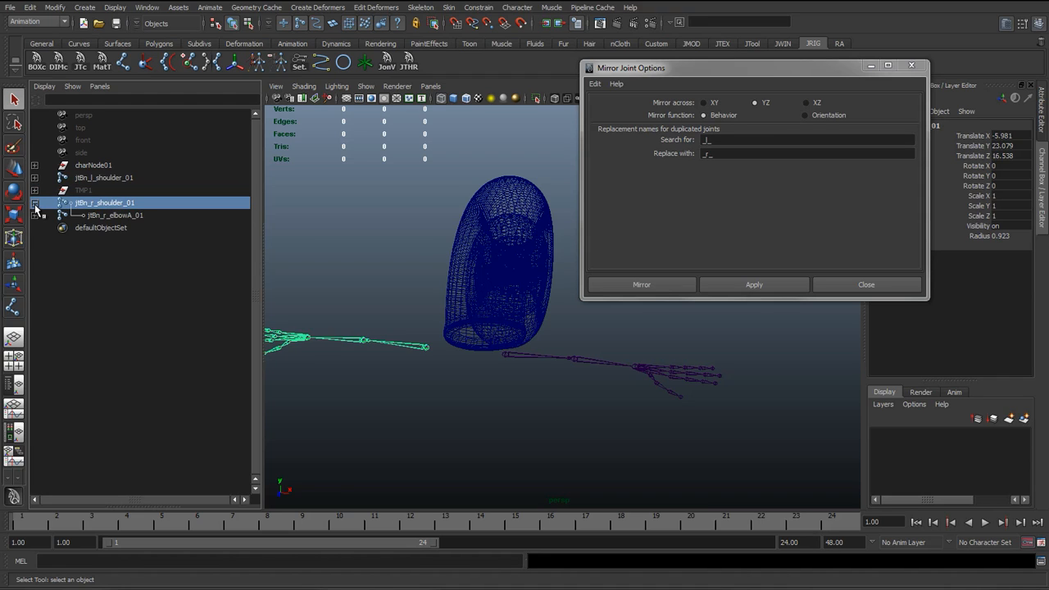
left_click(34, 203)
left_click(34, 202, "shift")
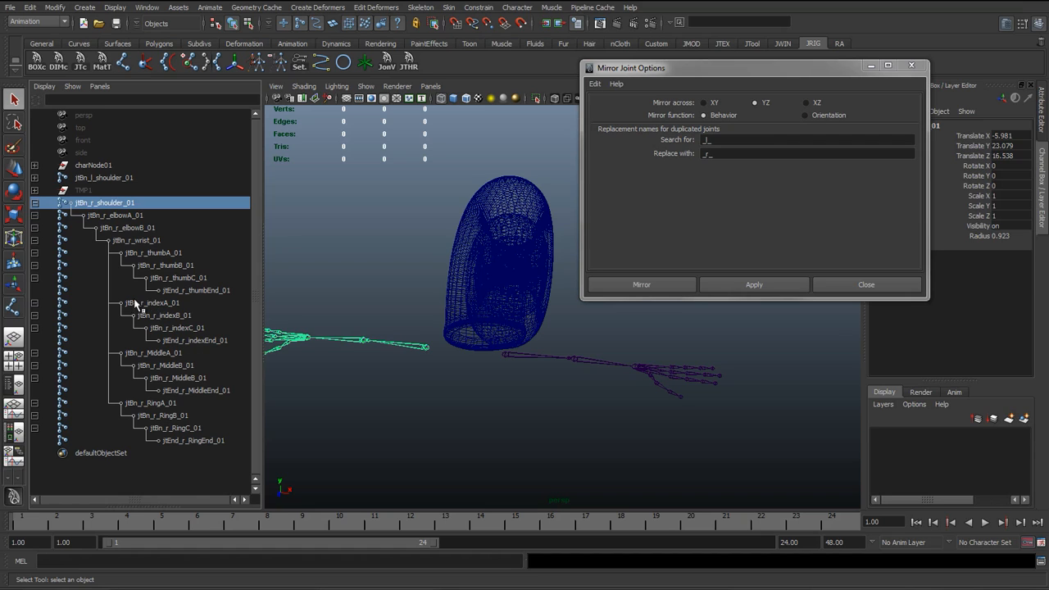
left_click(36, 203)
left_click(36, 203)
left_click(75, 198, "ctrl")
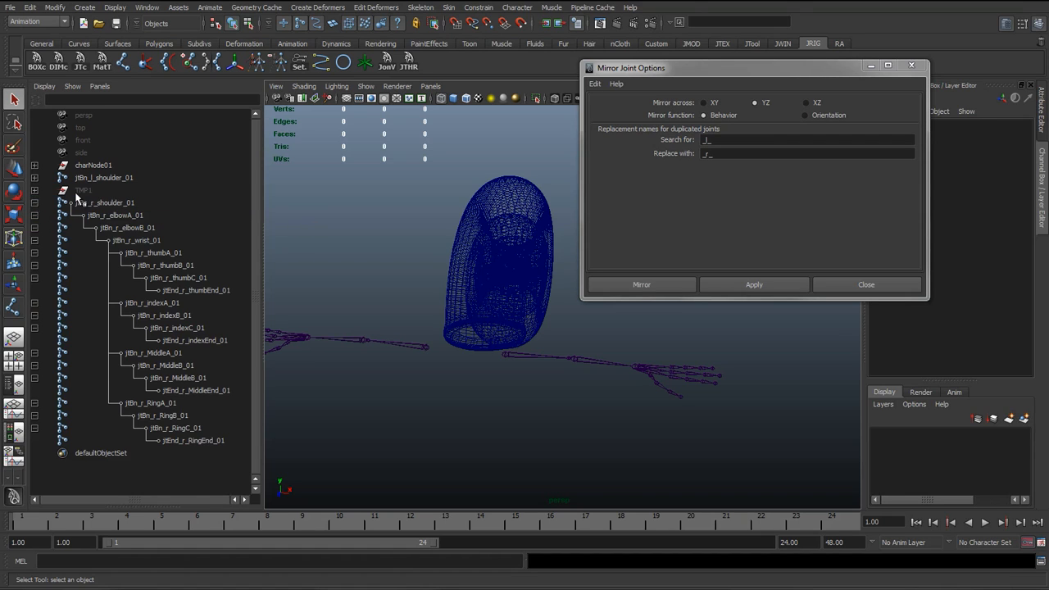
left_click(34, 202)
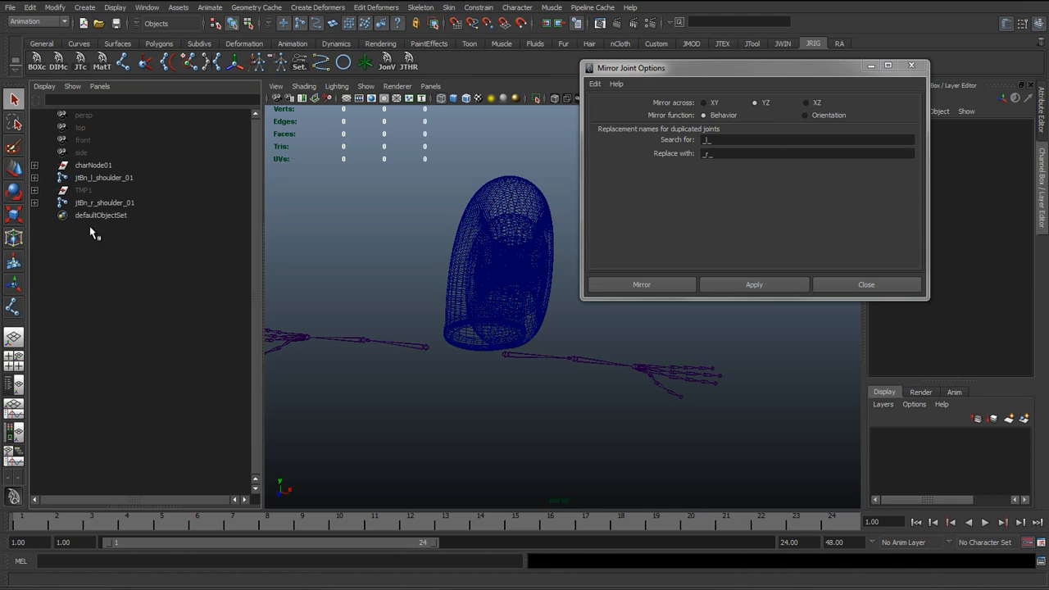
Close the Mirror Joint options and examine both arm chains around the body mesh
left_click(853, 284)
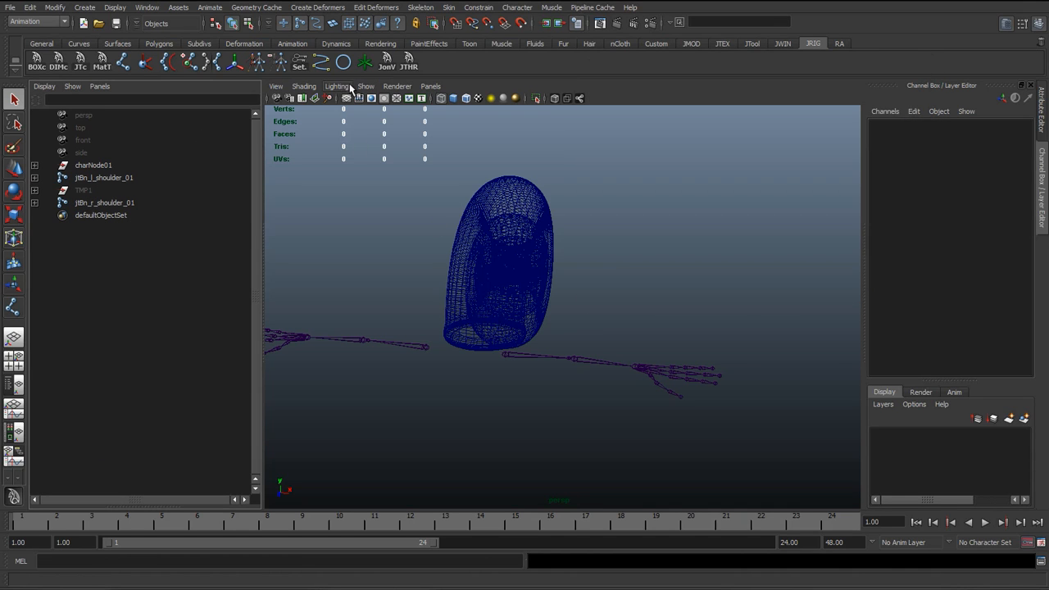
mouse_move(400, 323)
left_mouse_down("alt")
mouse_move(393, 304)
mouse_move(404, 310)
left_mouse_up("alt")
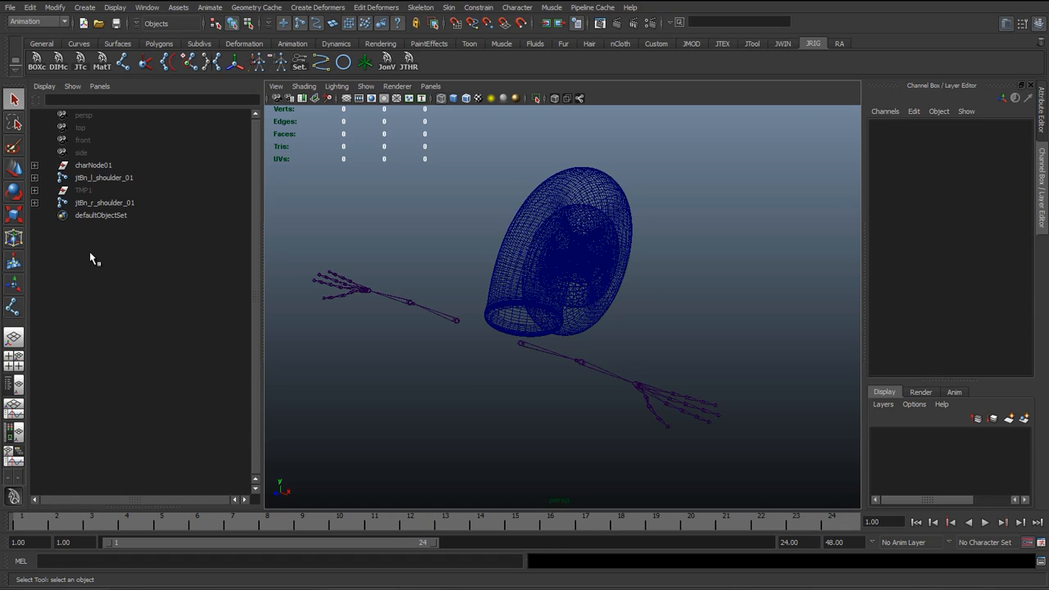
left_click_drag(466, 325, 459, 308, "alt")
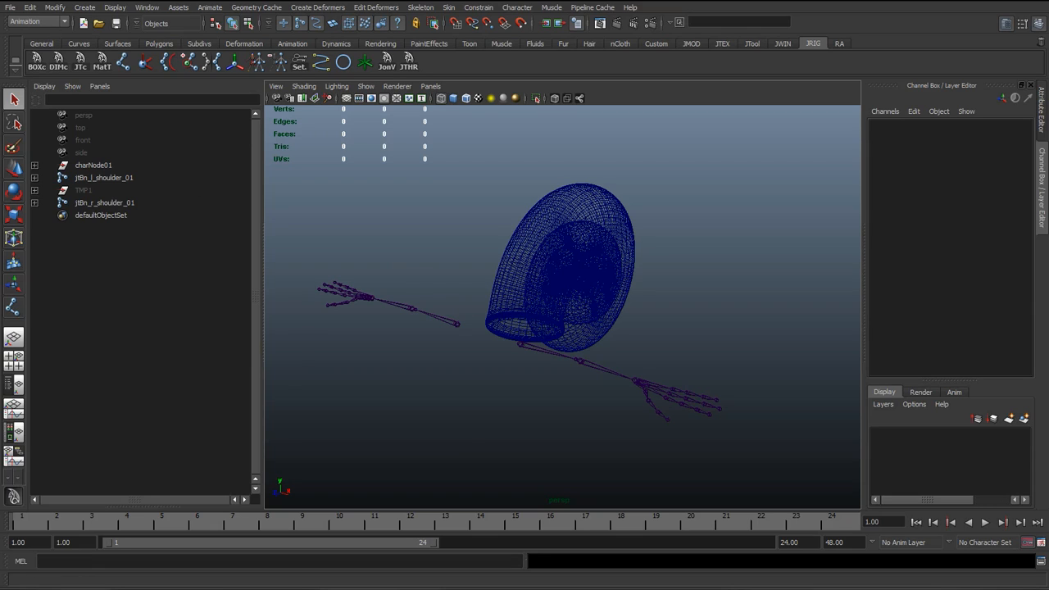